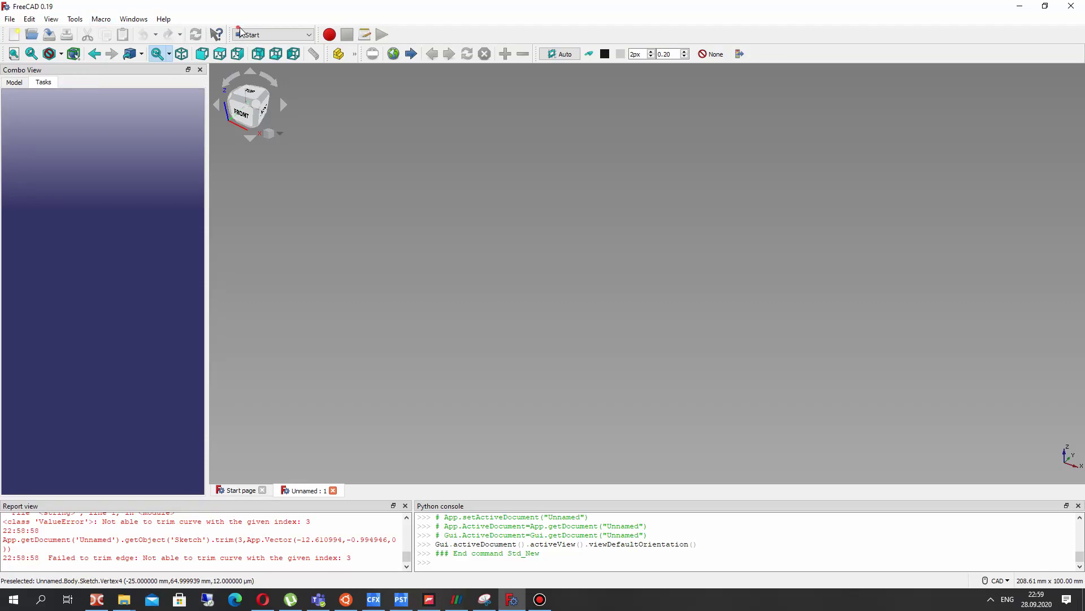
- Switch to the Image workbench and import the reference drawing Task.JPG as an image on the XY plane with 0 mm offset
{"action": "left_click", "coordinate": [248, 34]}
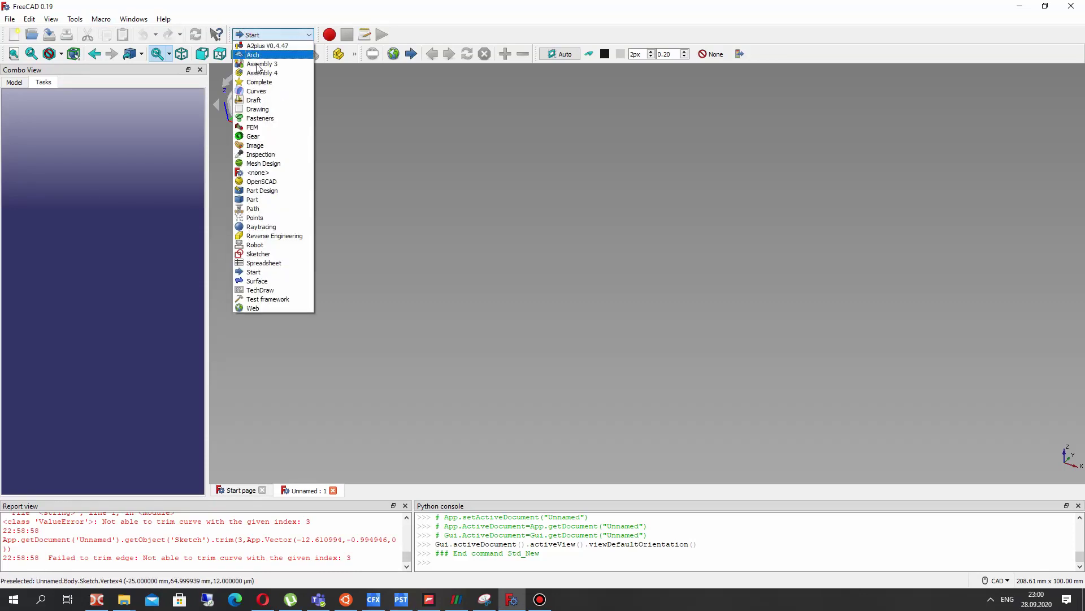
{"action": "left_click", "coordinate": [256, 145]}
{"action": "left_click", "coordinate": [445, 54]}
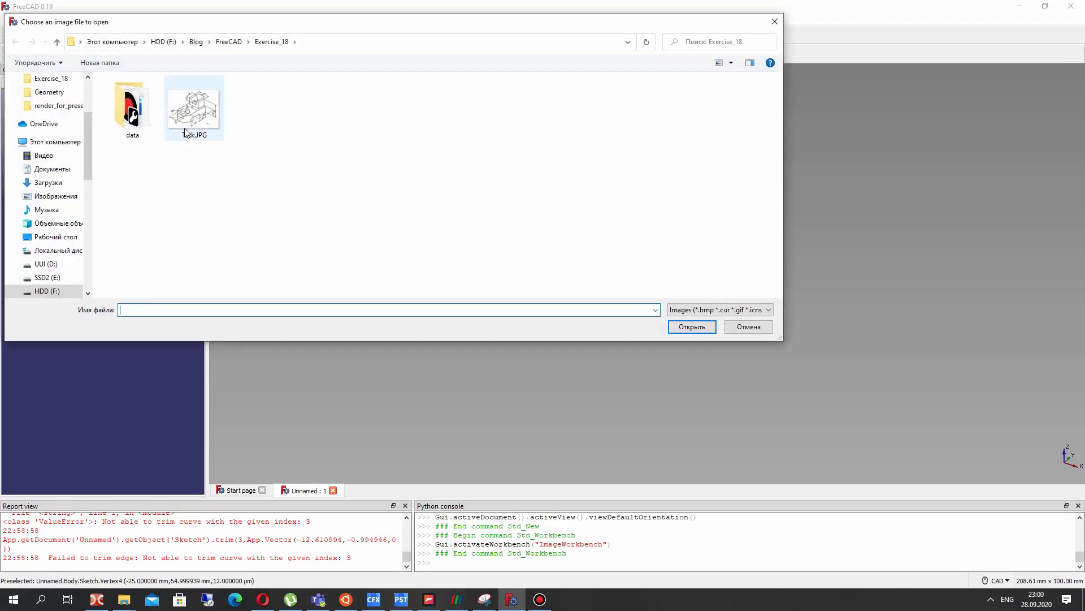
{"action": "double_click", "coordinate": [200, 132]}
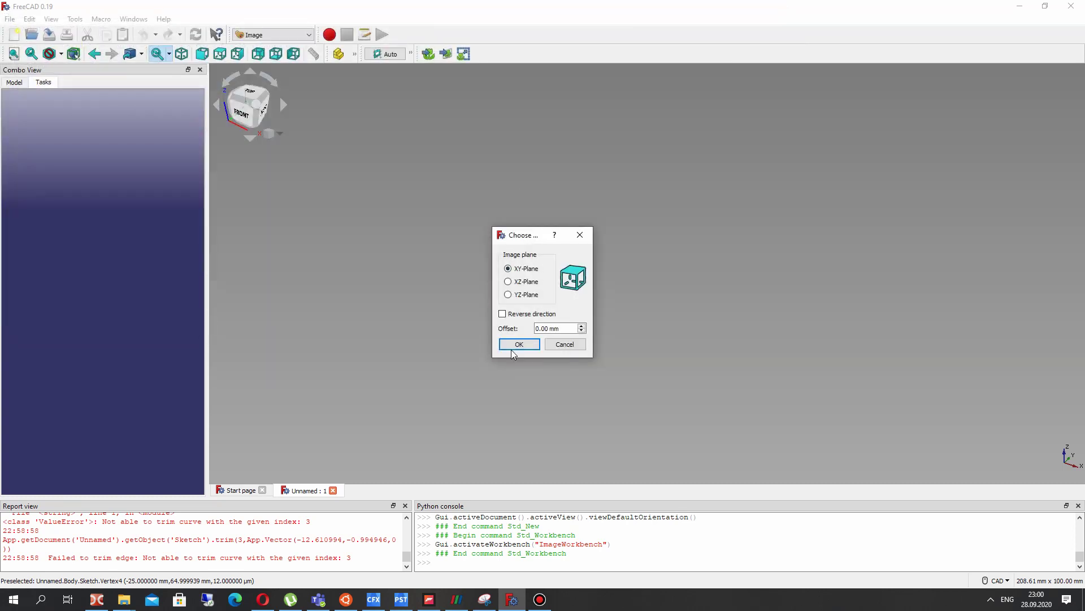
{"action": "left_click", "coordinate": [517, 344]}
{"action": "left_click", "coordinate": [21, 82]}
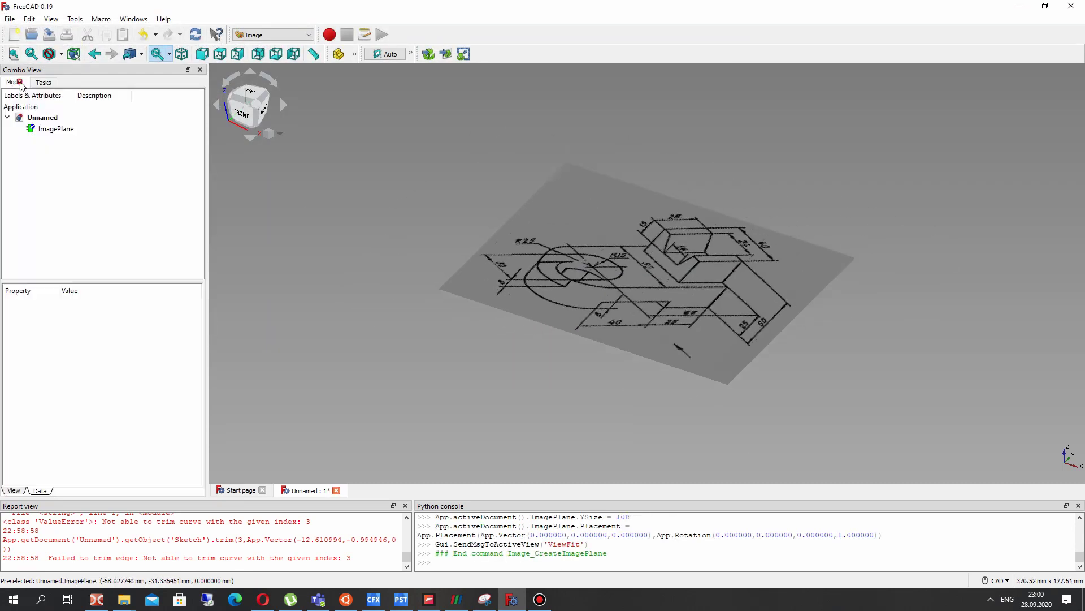
- Switch to the Part Design workbench and create a new body
{"action": "middle_click_drag", "start_coordinate": [335, 235], "coordinate": [485, 257]}
{"action": "left_click", "coordinate": [273, 34]}
{"action": "left_click", "coordinate": [265, 191]}
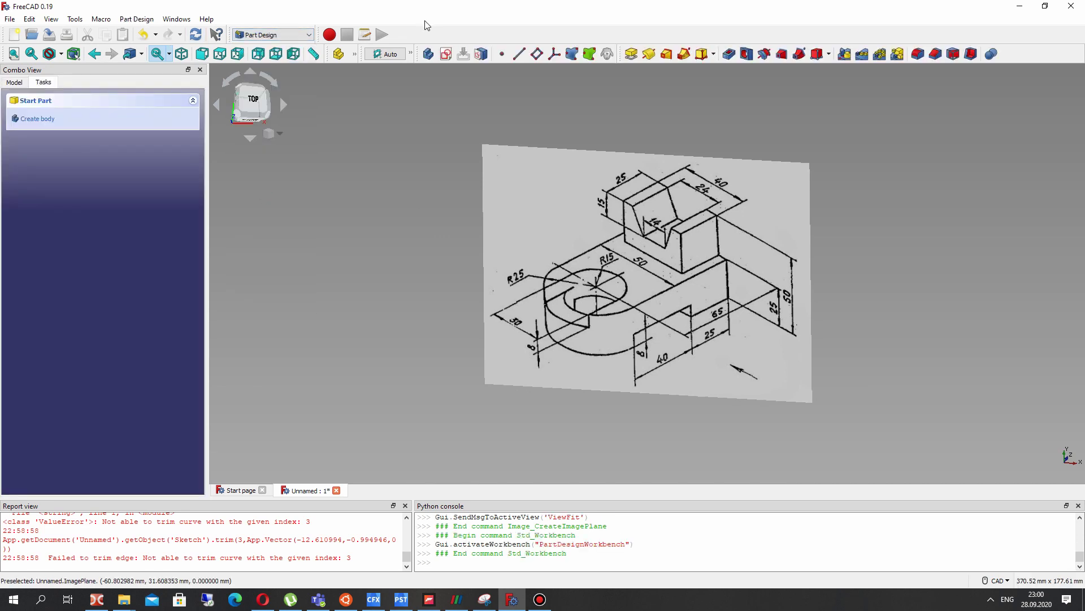
{"action": "left_click", "coordinate": [430, 54]}
{"action": "left_click", "coordinate": [14, 83]}
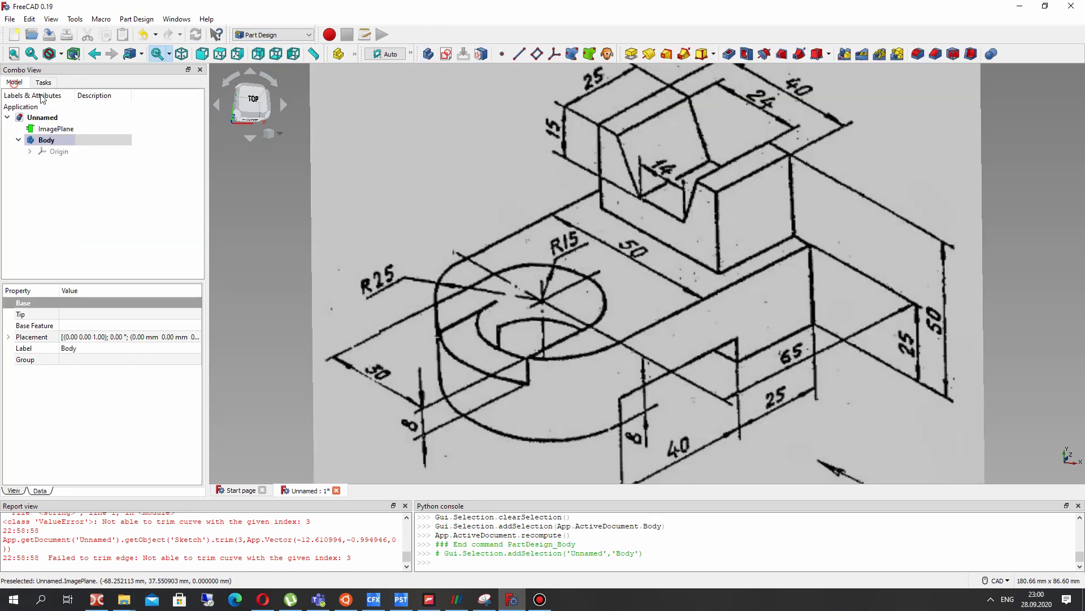
{"action": "scroll", "coordinate": [238, 232], "scroll_direction": "down", "scroll_amount": 4}
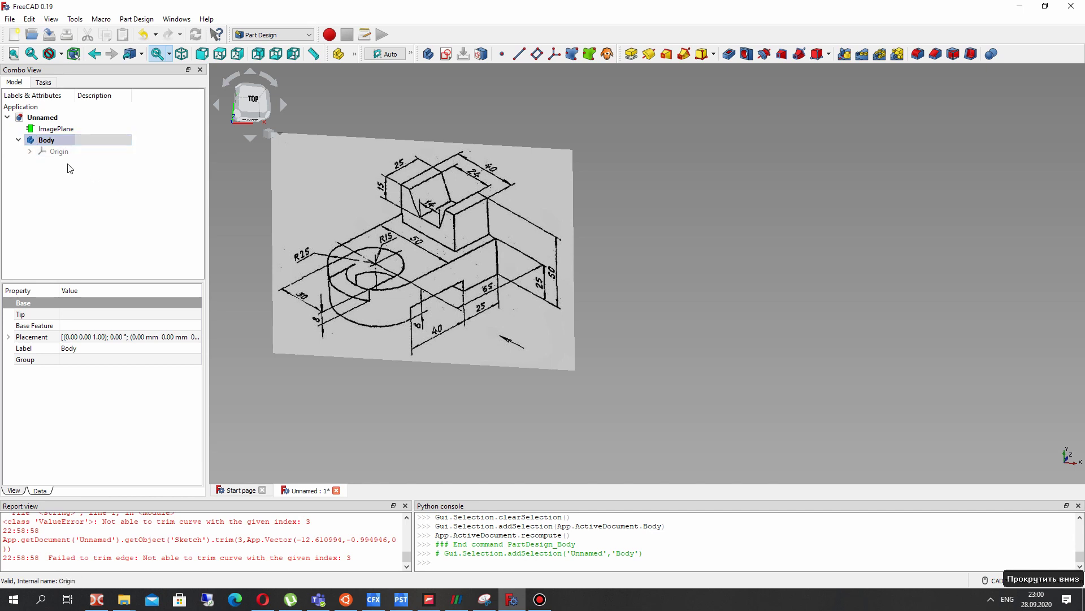
- Create an empty sketch on the body's XY plane and close it
{"action": "left_click", "coordinate": [446, 55]}
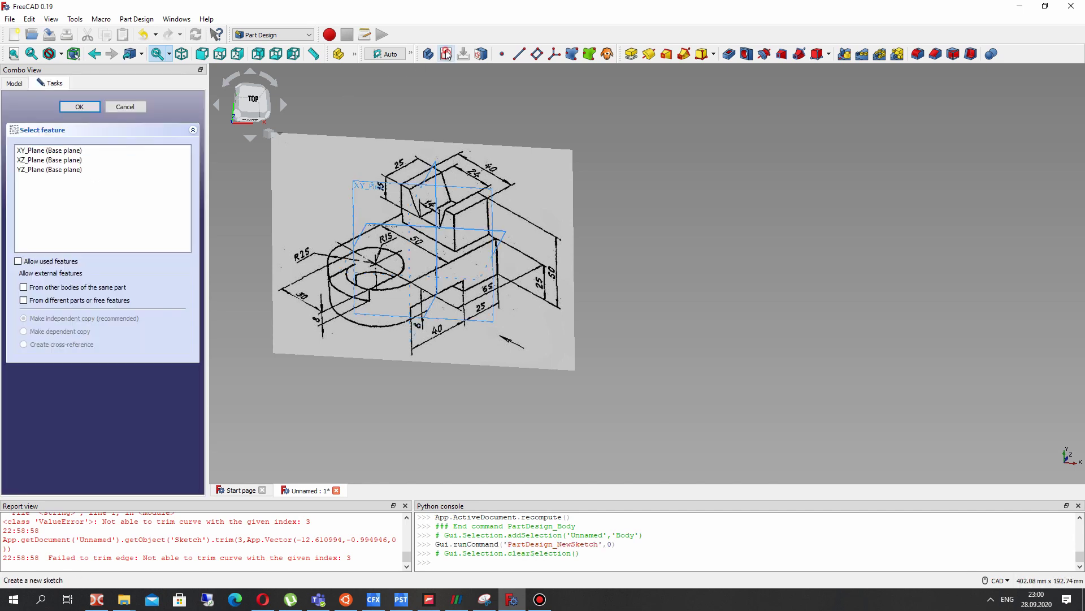
{"action": "left_click", "coordinate": [374, 191]}
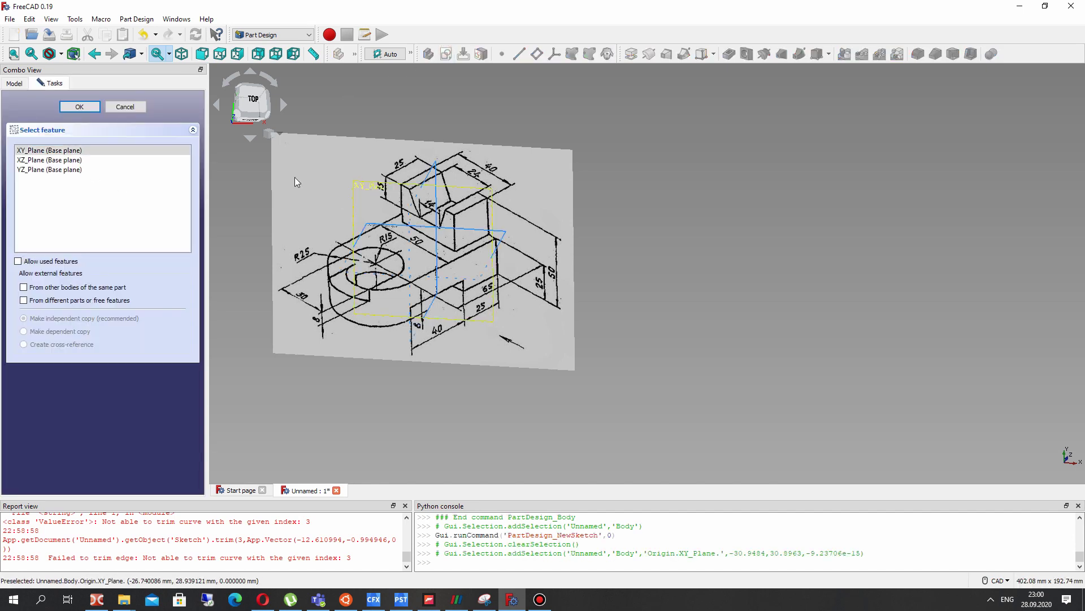
{"action": "left_click", "coordinate": [79, 107]}
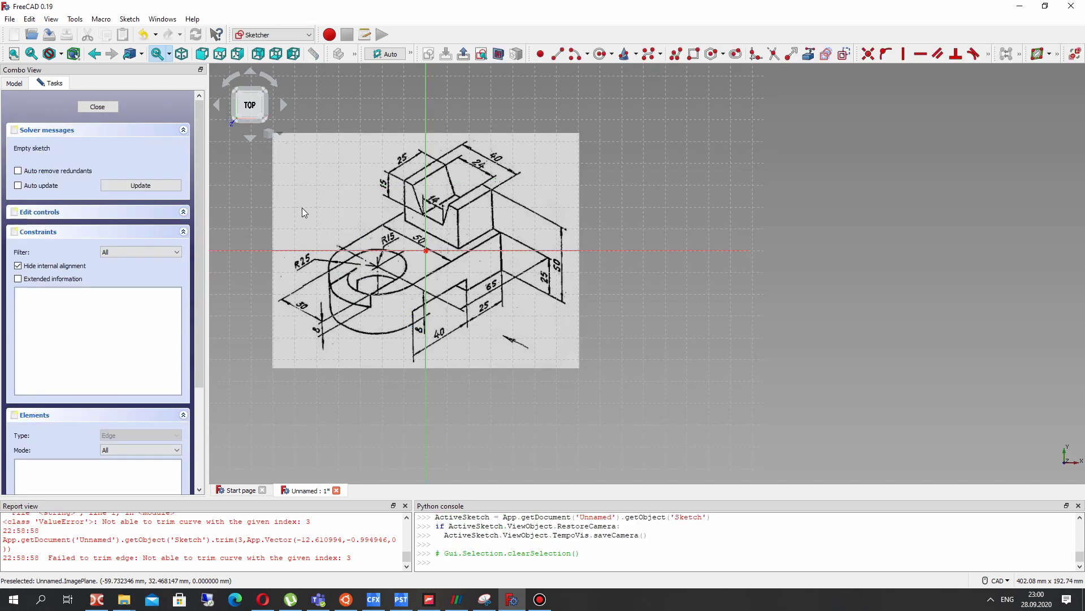
{"action": "middle_click_drag", "start_coordinate": [355, 215], "coordinate": [453, 233]}
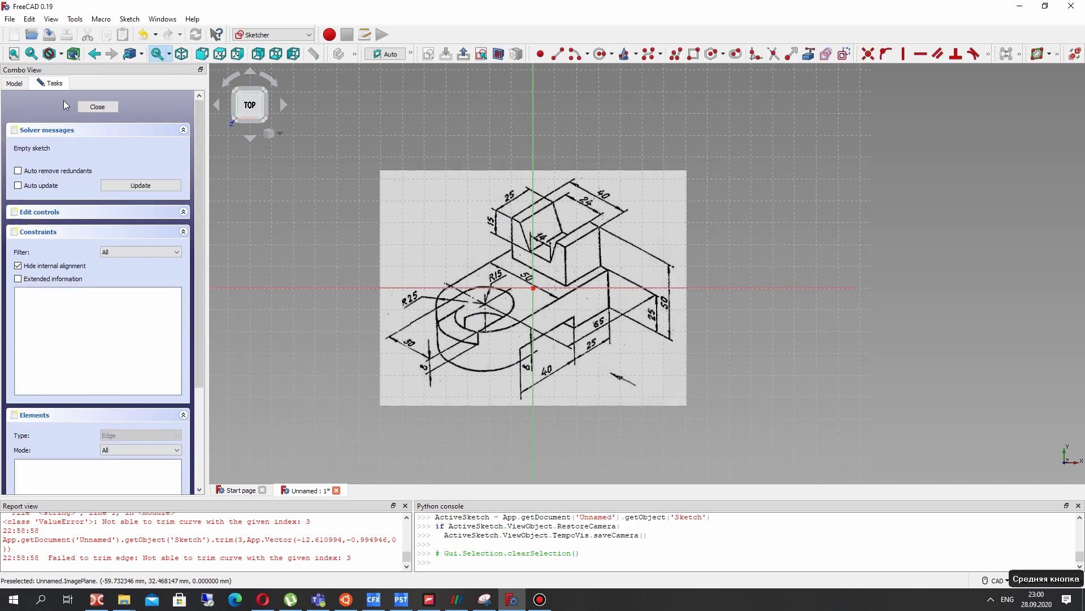
{"action": "left_click", "coordinate": [83, 111]}
- Transform the reference image, moving it about 80 mm along positive X and also along positive Y, clear of the origin
{"action": "left_click", "coordinate": [56, 128]}
{"action": "right_click", "coordinate": [403, 208]}
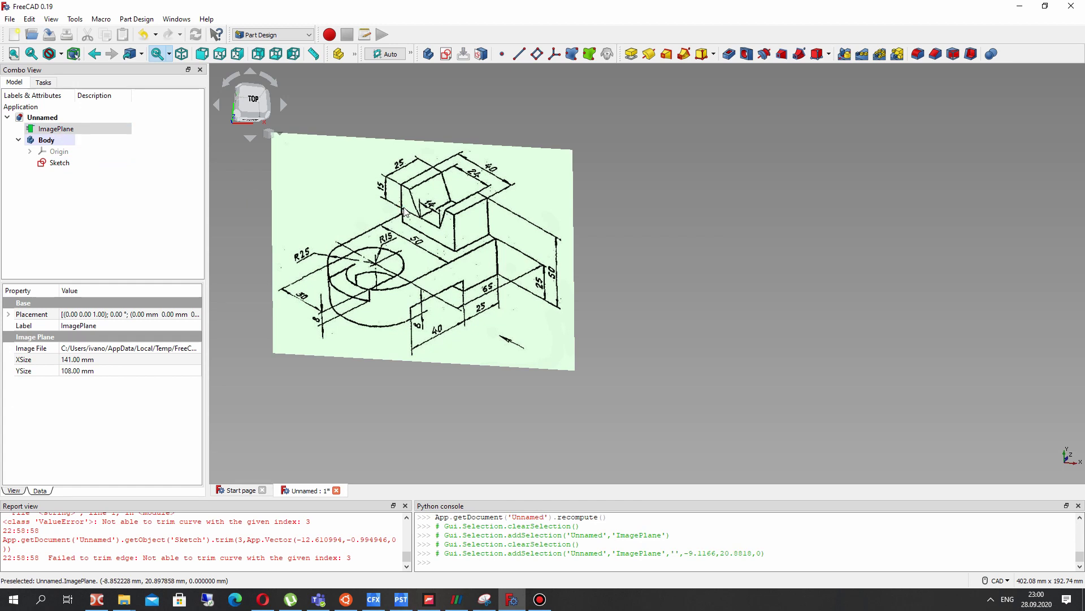
{"action": "right_click", "coordinate": [53, 129]}
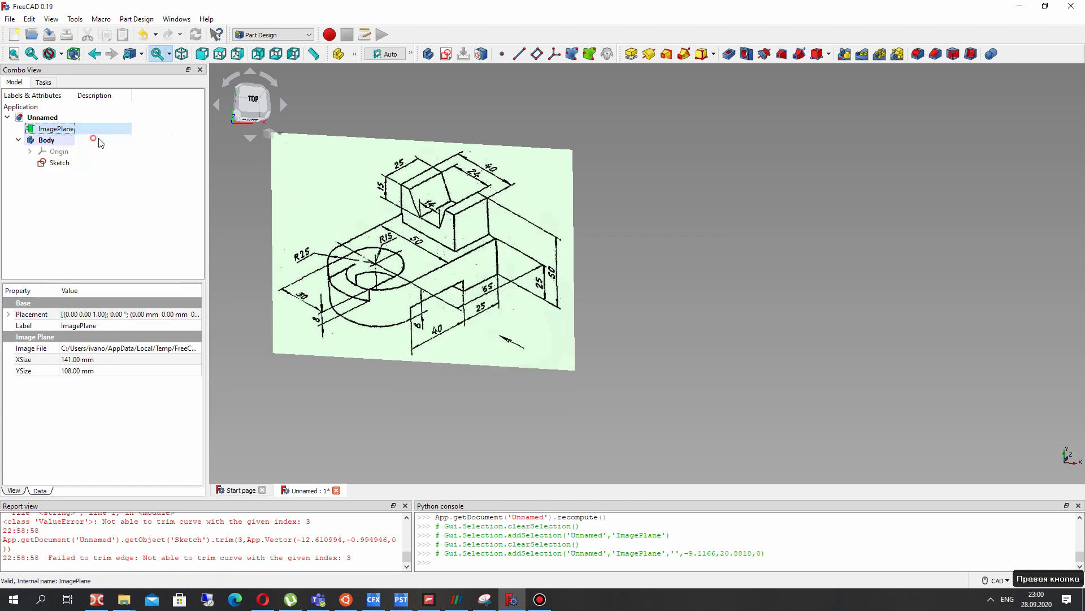
{"action": "left_click", "coordinate": [92, 141]}
{"action": "left_click_drag", "start_coordinate": [426, 153], "coordinate": [408, 11]}
{"action": "left_click_drag", "start_coordinate": [537, 126], "coordinate": [712, 134]}
{"action": "scroll", "coordinate": [588, 117], "scroll_direction": "down", "scroll_amount": 4}
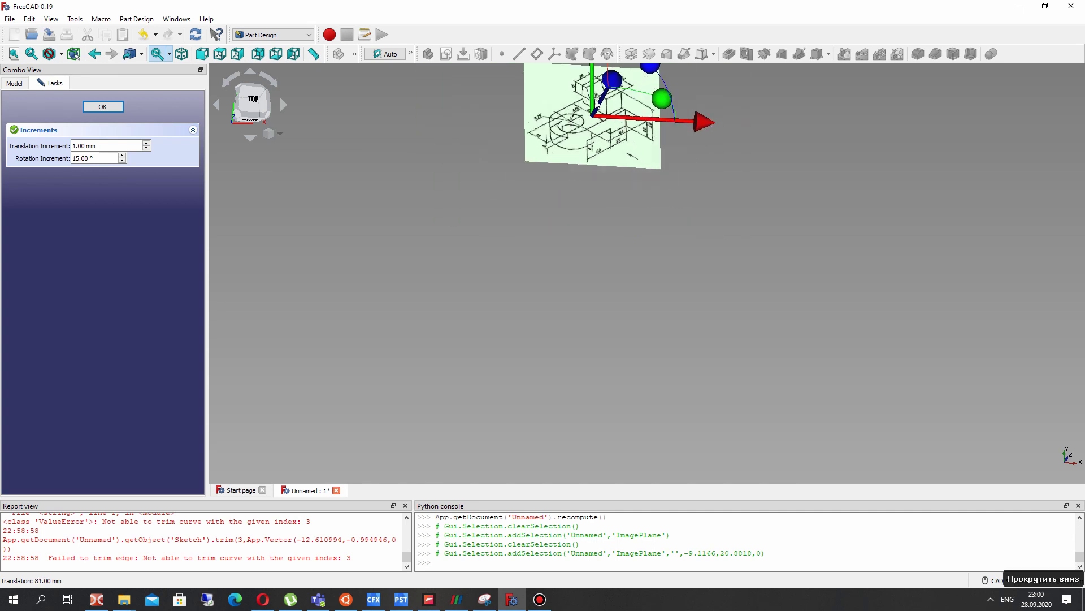
{"action": "middle_click_drag", "start_coordinate": [555, 118], "coordinate": [521, 198]}
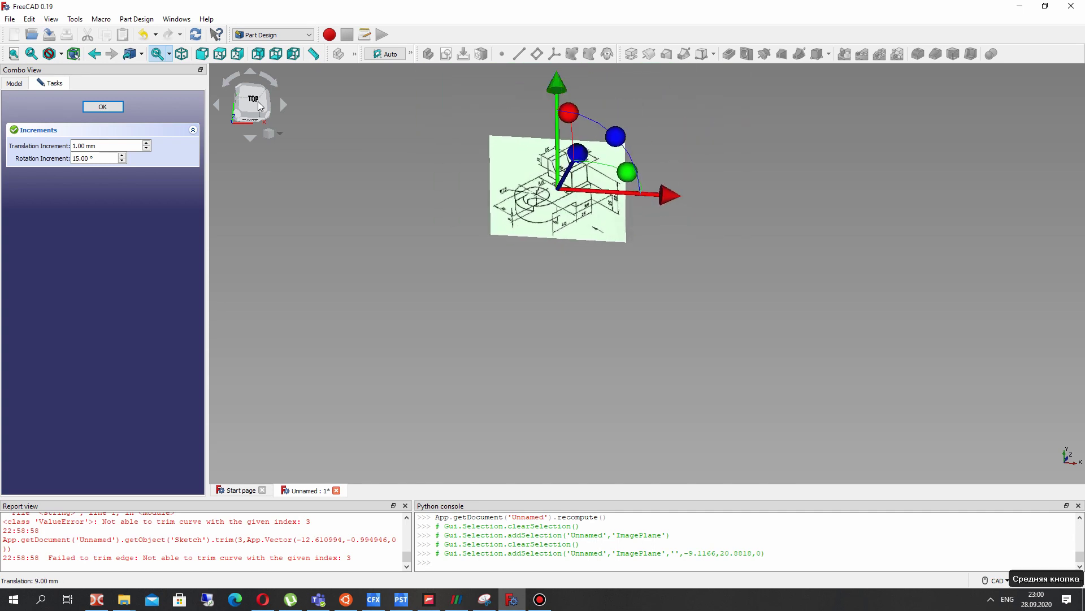
{"action": "left_click", "coordinate": [104, 108]}
- Reopen the body's empty sketch for editing
{"action": "right_click", "coordinate": [59, 162]}
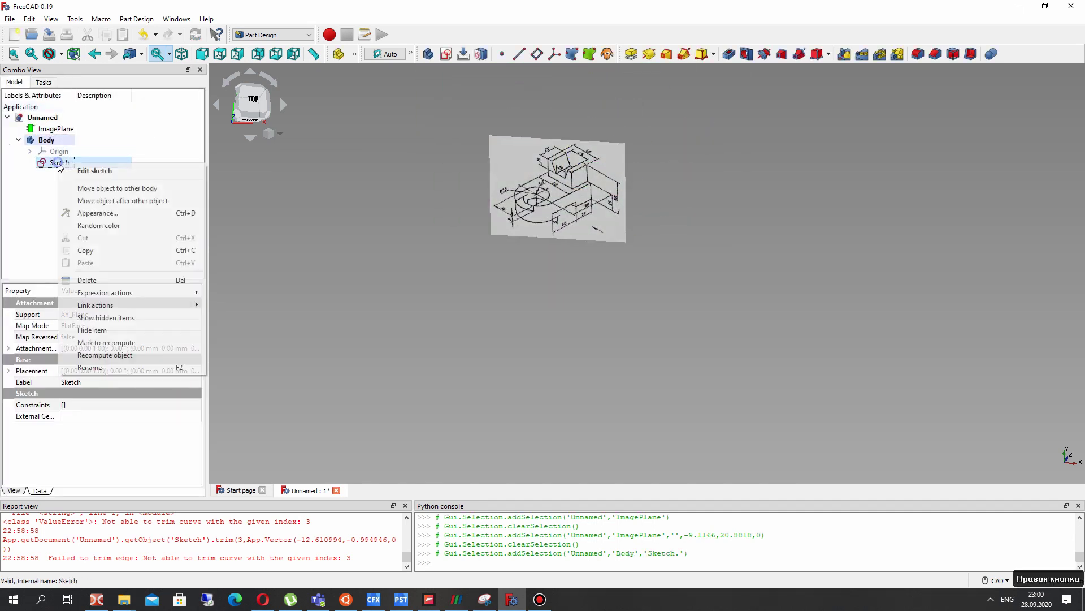
{"action": "left_click", "coordinate": [85, 168]}
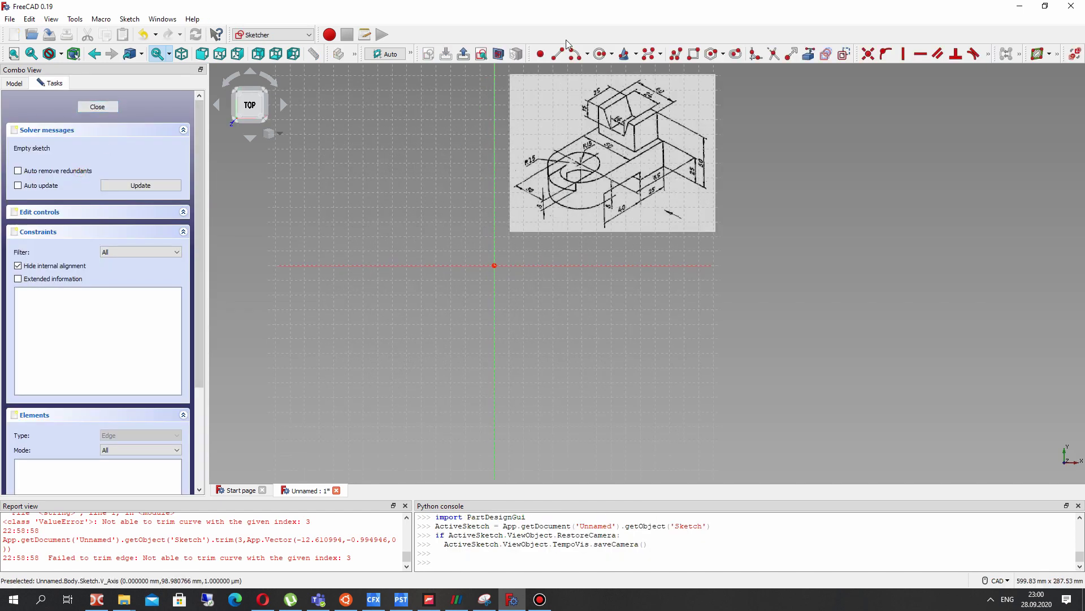
{"action": "left_click", "coordinate": [600, 54]}
{"action": "left_click", "coordinate": [495, 265]}
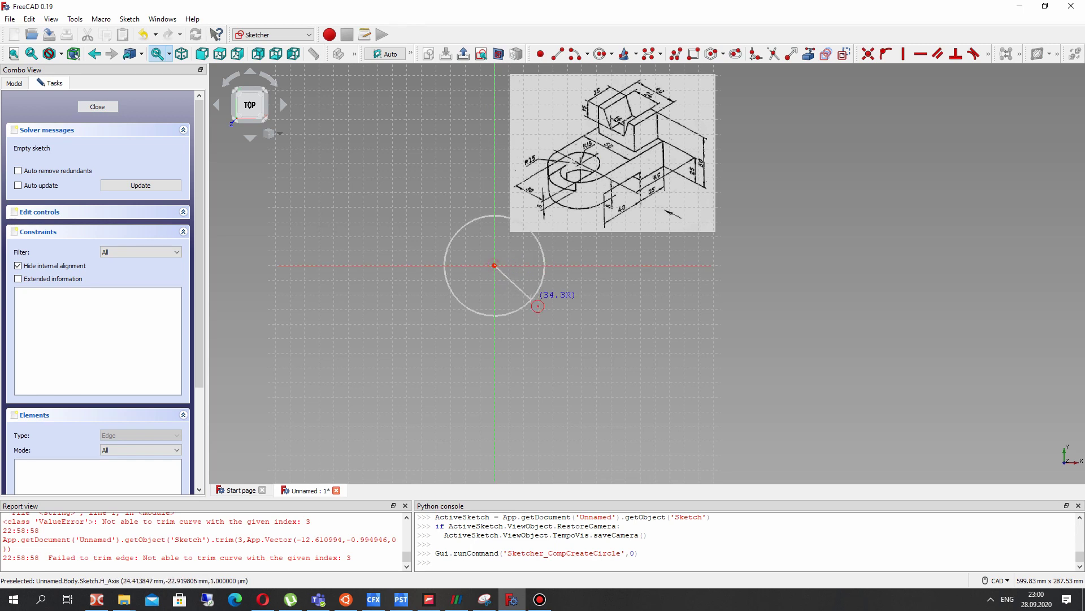
{"action": "left_click", "coordinate": [544, 270]}
{"action": "right_click", "coordinate": [545, 272]}
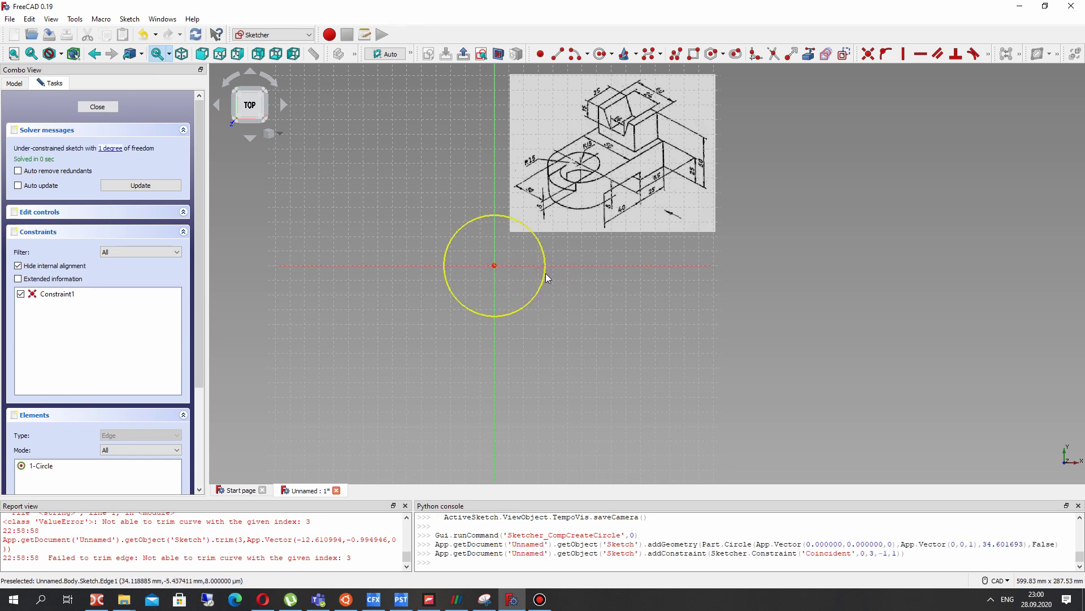
{"action": "left_click", "coordinate": [545, 274]}
{"action": "left_click", "coordinate": [990, 53]}
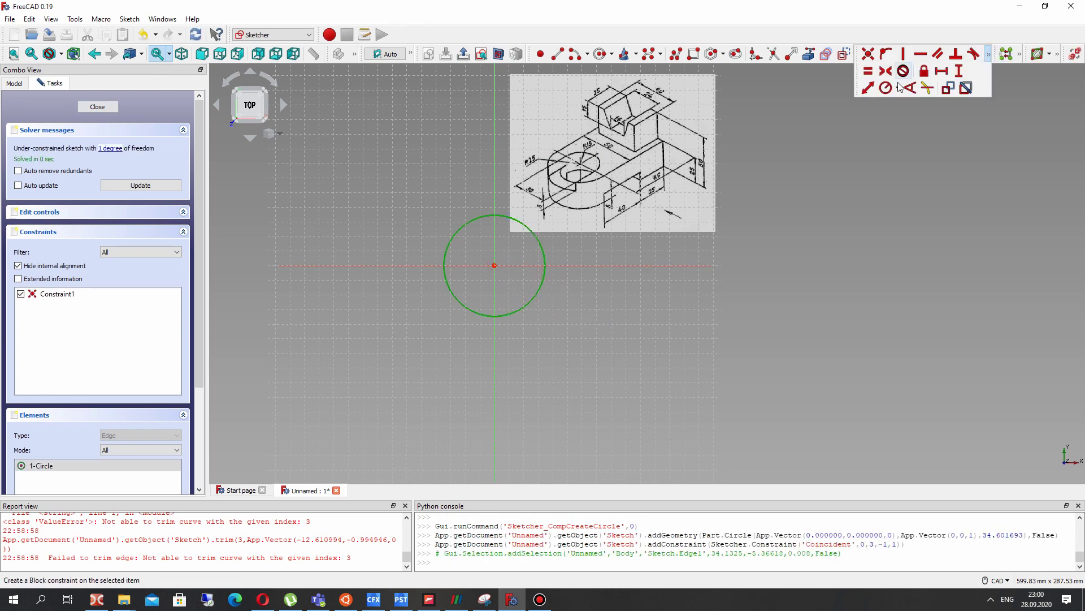
{"action": "left_click", "coordinate": [890, 84]}
{"action": "type", "text": "25"}
{"action": "key", "text": "Return"}
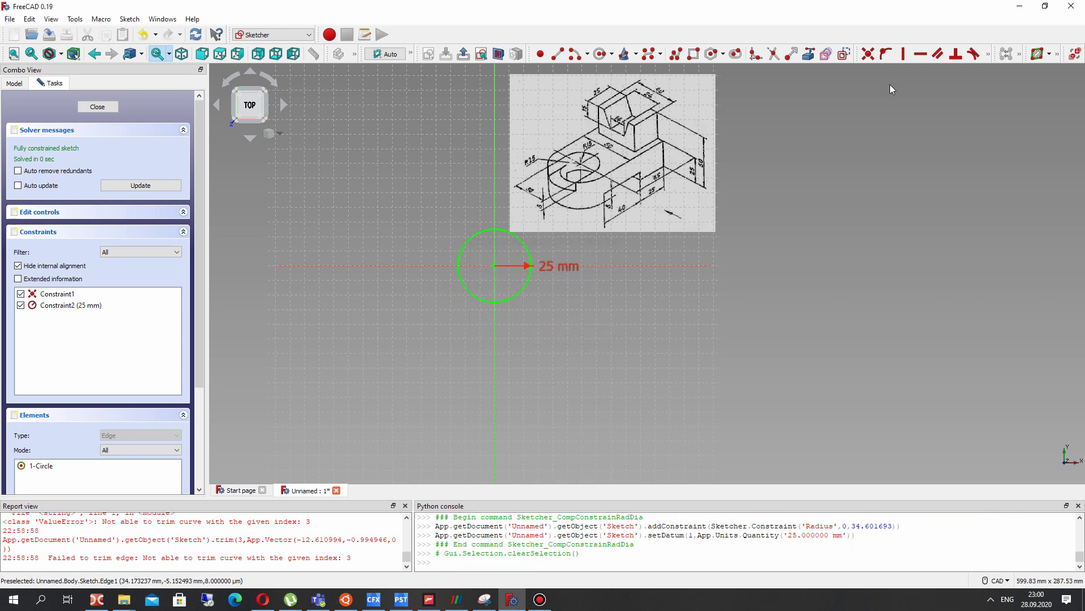
{"action": "scroll", "coordinate": [438, 195], "scroll_direction": "up", "scroll_amount": 2}
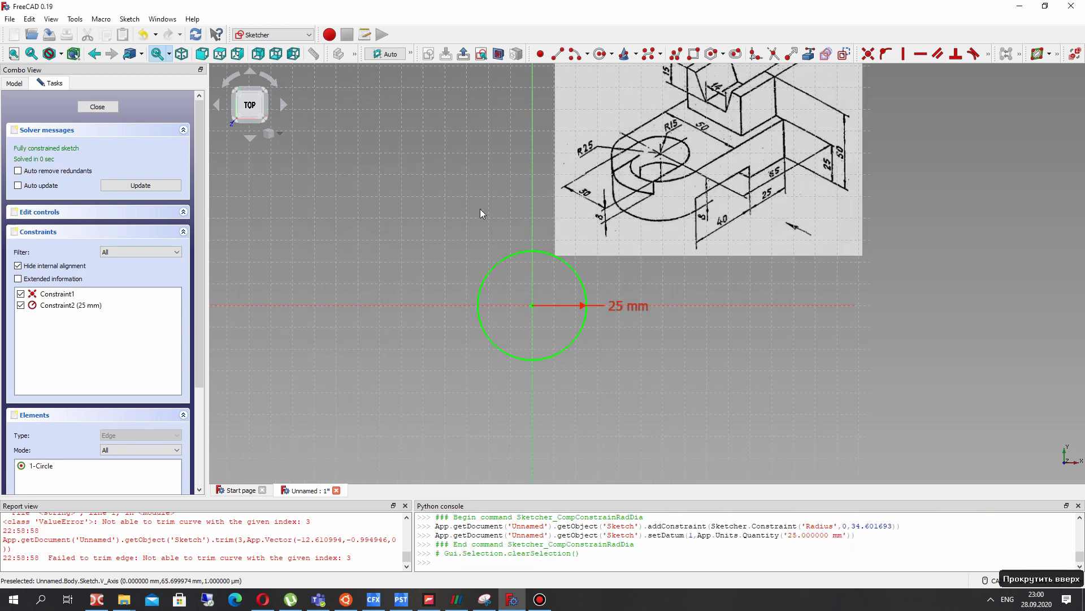
{"action": "key", "text": "ctrl+z"}
{"action": "key", "text": "ctrl+z"}
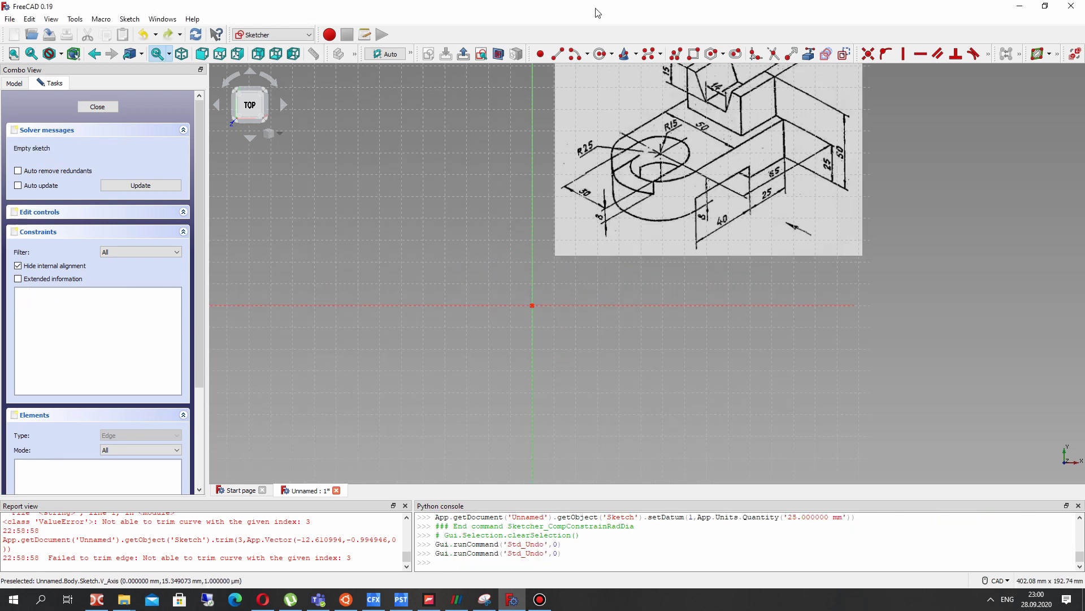
- Sketch a lower semicircular arc of about 33 mm radius, centred on the origin with both ends on the horizontal axis
{"action": "left_click", "coordinate": [588, 55]}
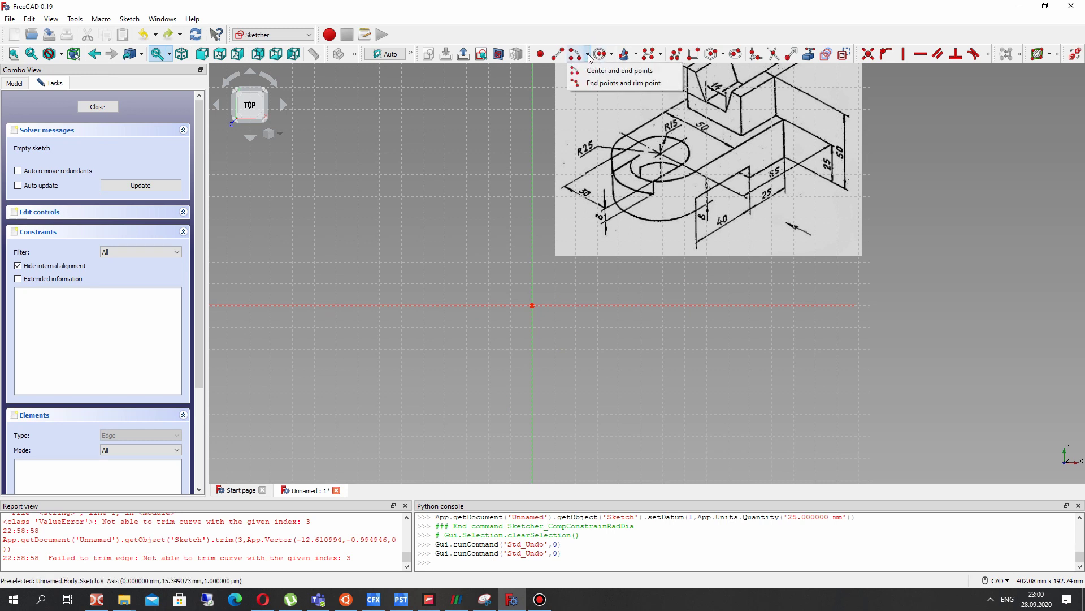
{"action": "left_click", "coordinate": [616, 70]}
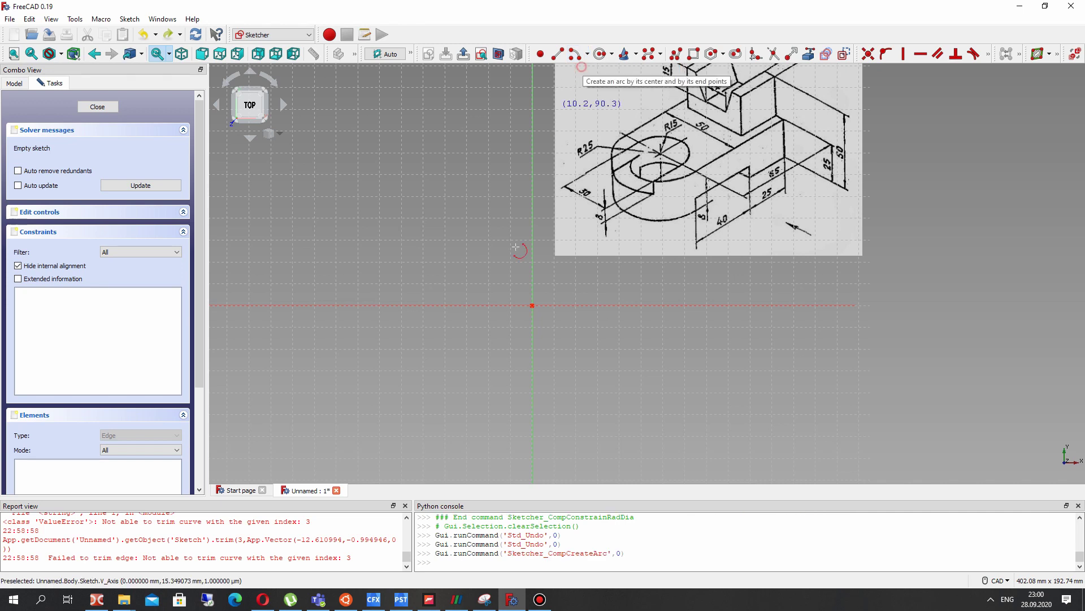
{"action": "left_click", "coordinate": [532, 305]}
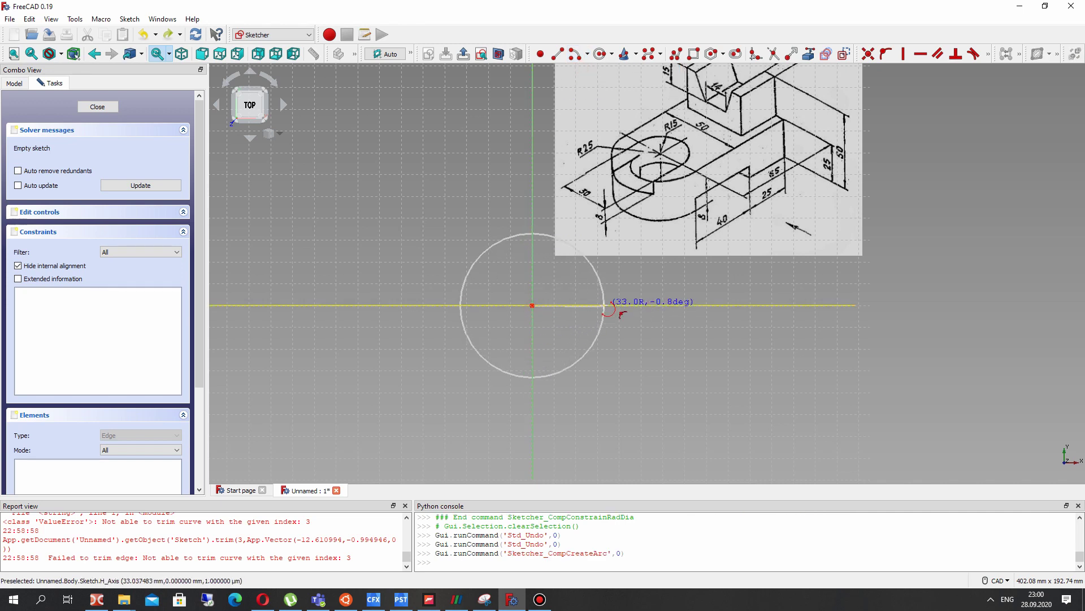
{"action": "left_click", "coordinate": [604, 305]}
{"action": "left_click", "coordinate": [460, 305]}
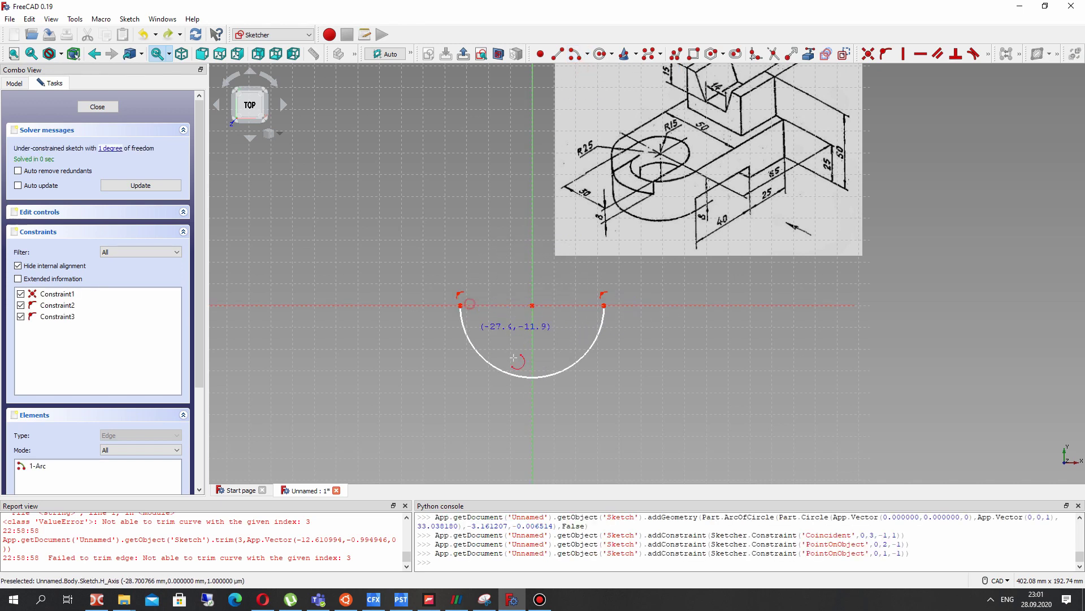
- Constrain the arc's radius to 25 mm and place the dimension label diagonally outside the arc
{"action": "left_click_drag", "start_coordinate": [597, 337], "coordinate": [603, 351]}
{"action": "left_click", "coordinate": [602, 355]}
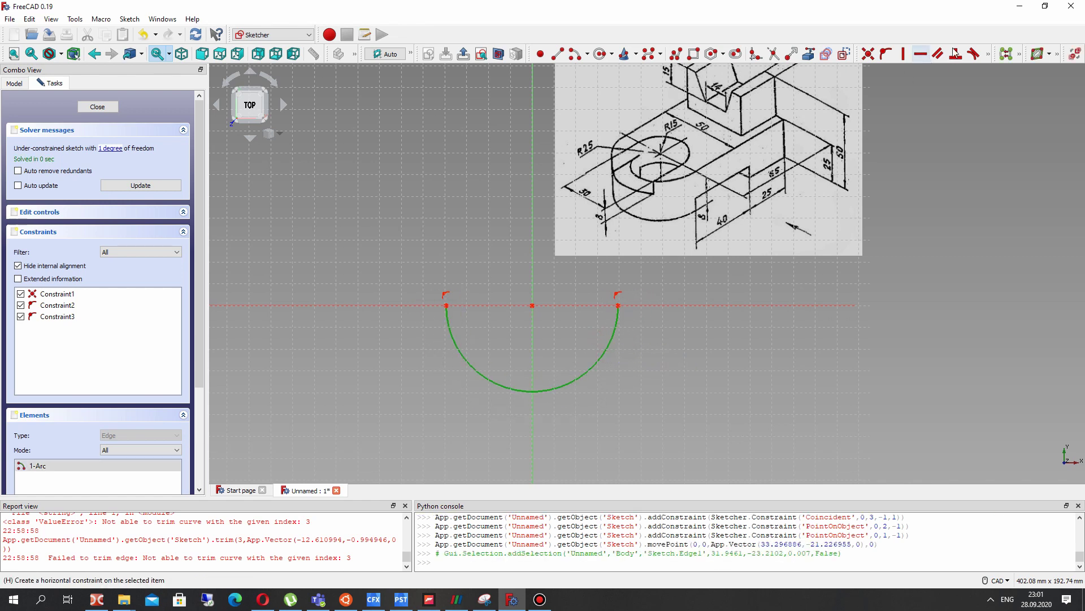
{"action": "left_click", "coordinate": [988, 54]}
{"action": "left_click", "coordinate": [892, 92]}
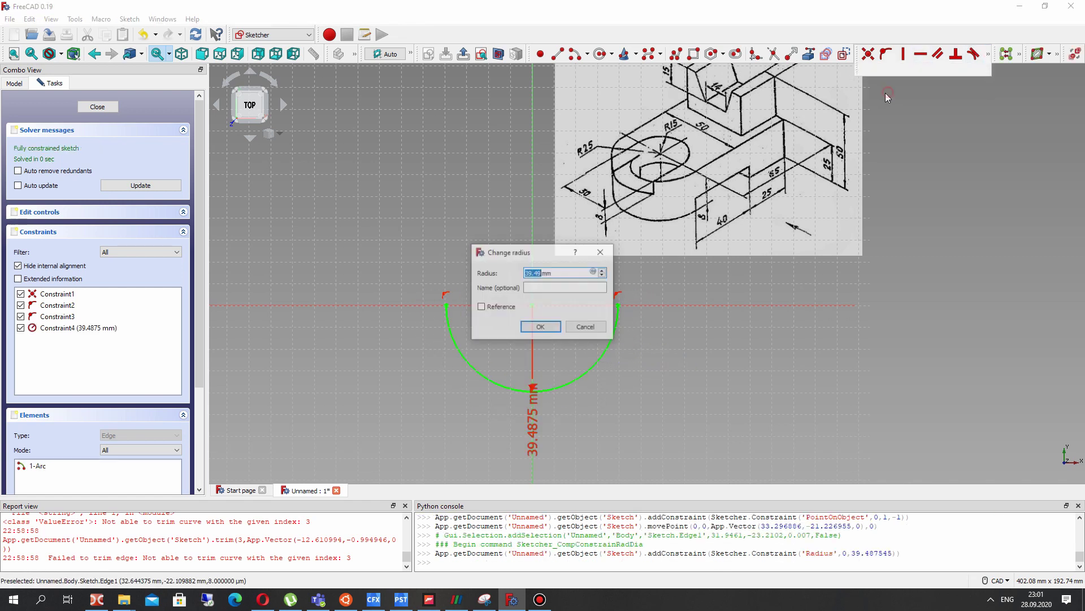
{"action": "key", "text": "Return"}
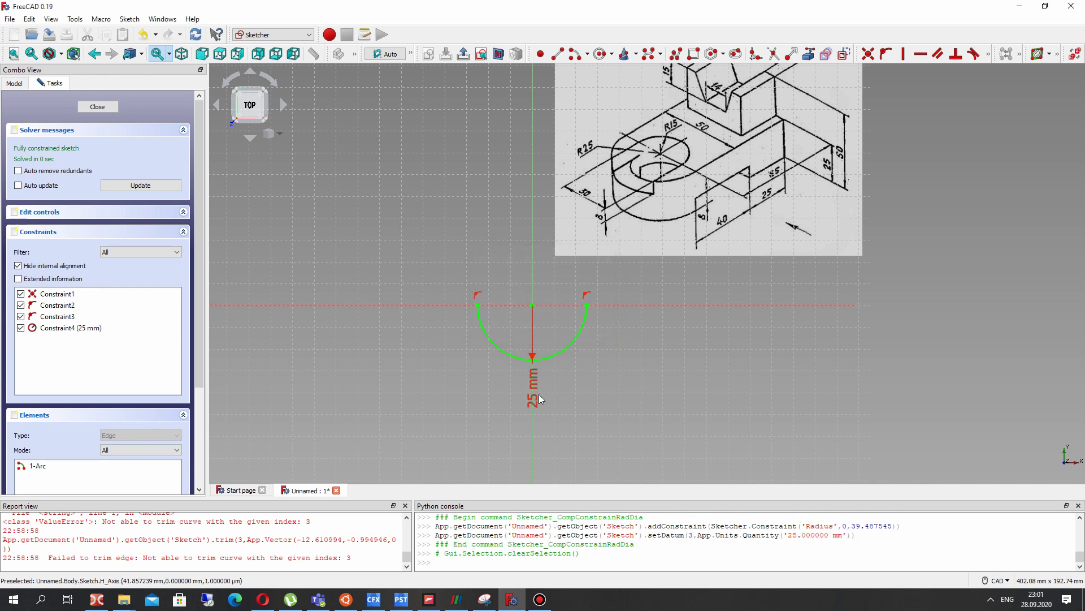
{"action": "left_click_drag", "start_coordinate": [536, 387], "coordinate": [593, 370]}
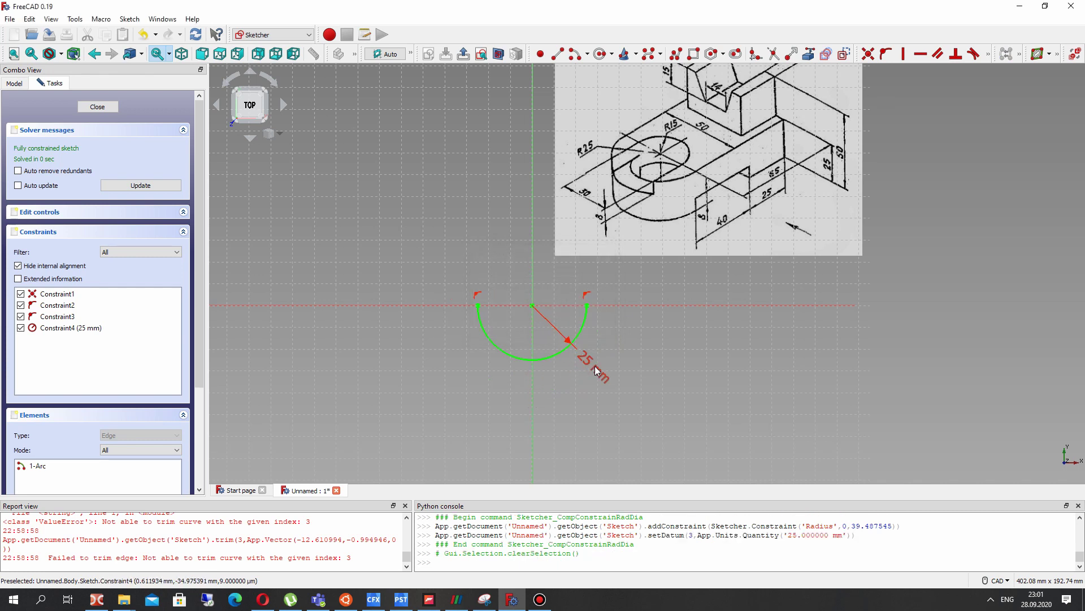
- Sketch a rectangle about 41 mm wide above the horizontal axis, starting from the arc's left endpoint
{"action": "middle_click_drag", "start_coordinate": [527, 249], "coordinate": [532, 274]}
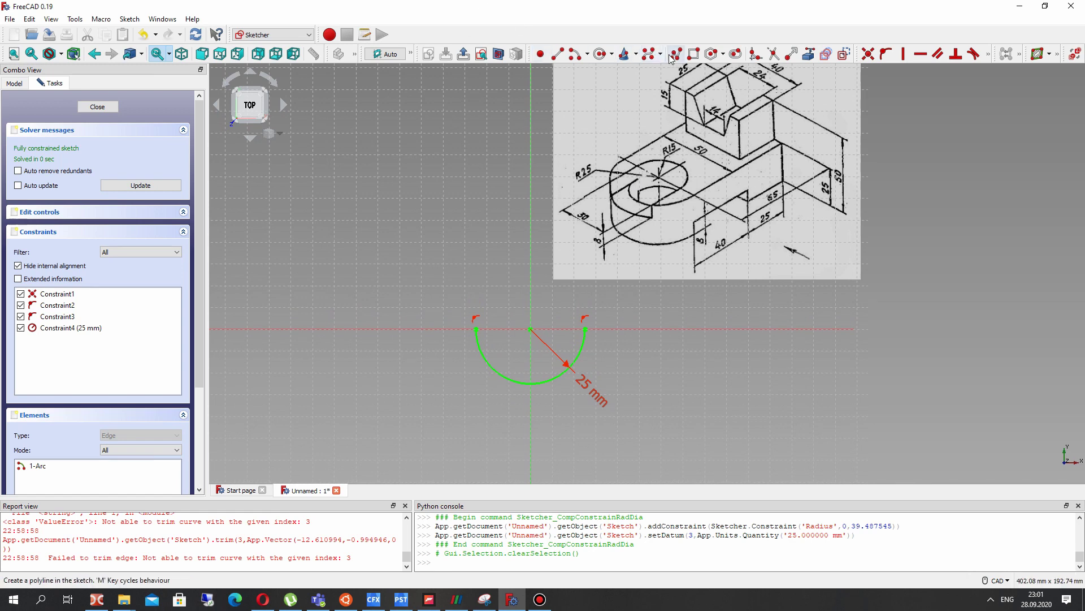
{"action": "left_click", "coordinate": [693, 53]}
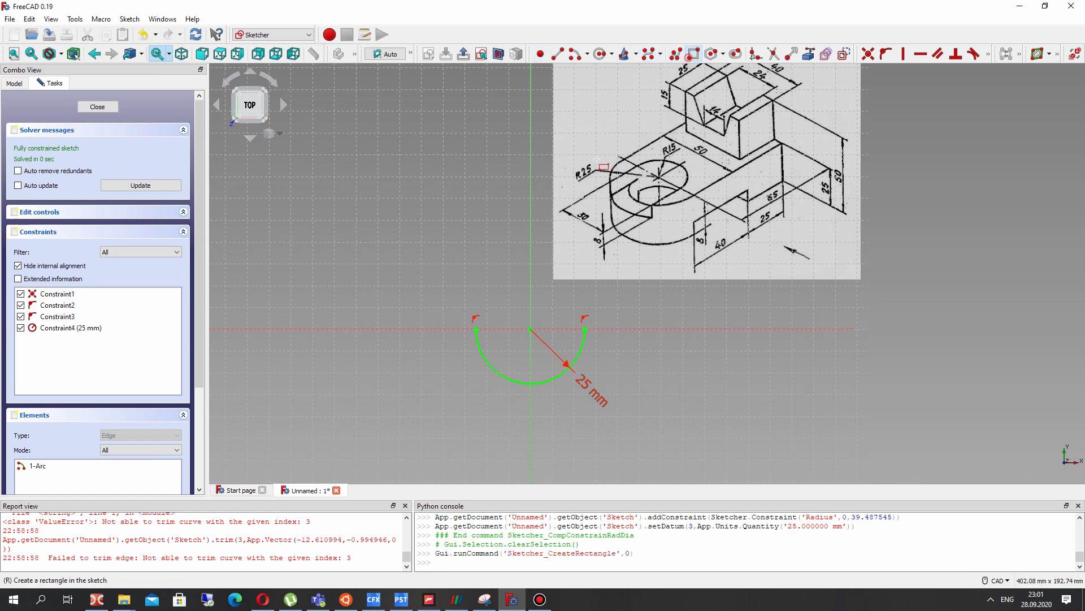
{"action": "left_click", "coordinate": [476, 328]}
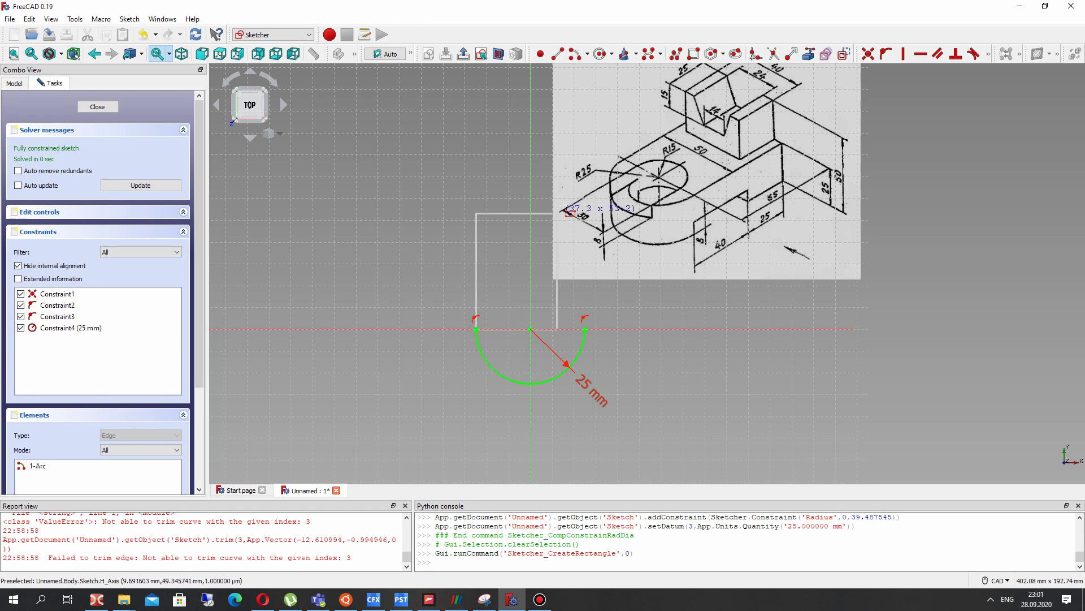
{"action": "left_click", "coordinate": [567, 163]}
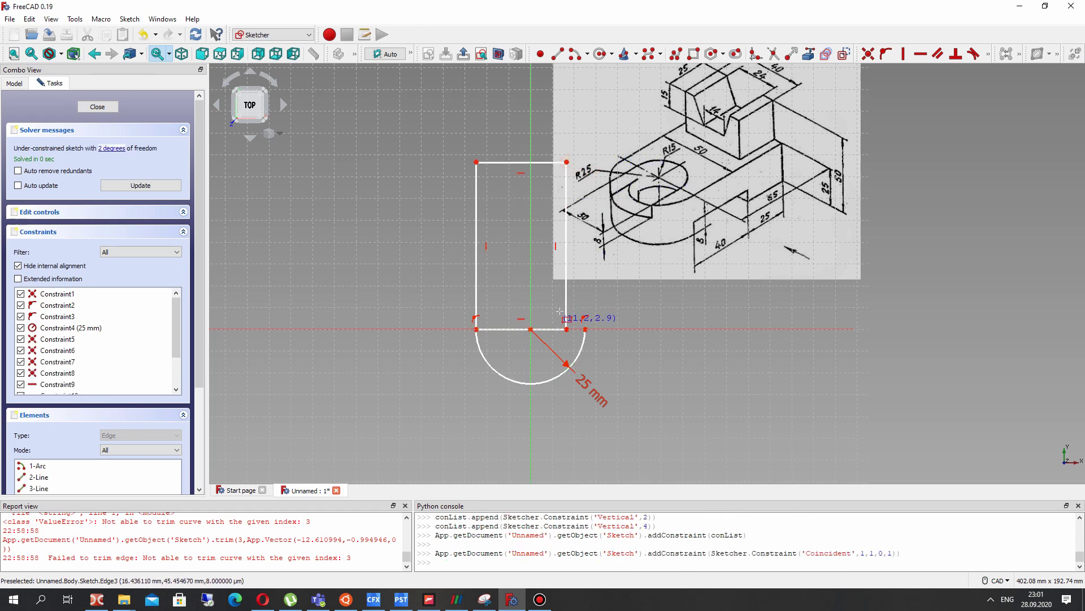
- Try to make the rectangle's lower-right corner coincident with the arc's right endpoint
{"action": "left_click", "coordinate": [567, 331]}
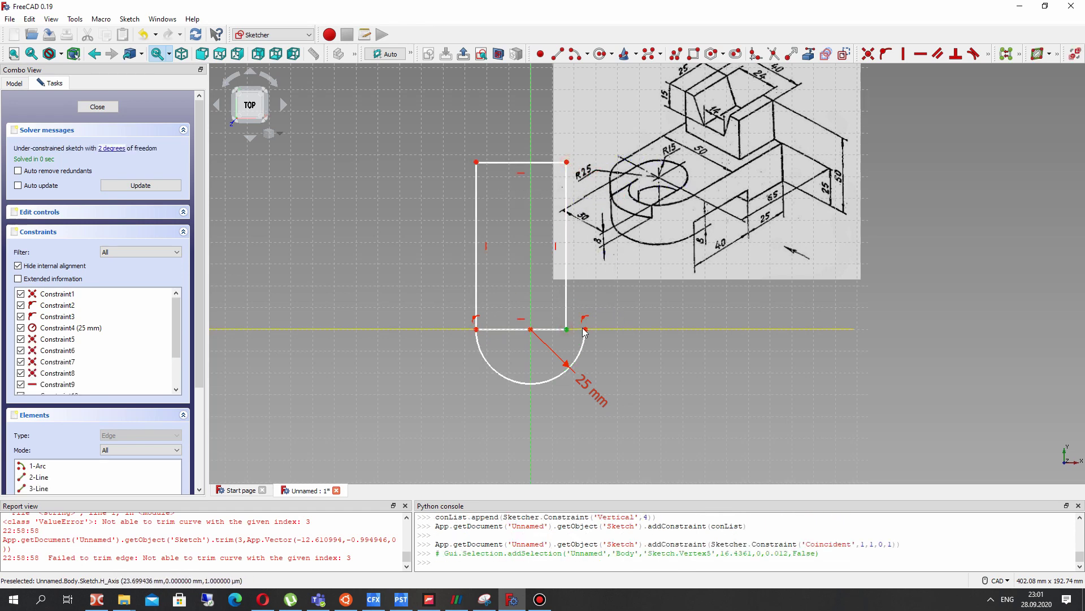
{"action": "left_click", "coordinate": [585, 329]}
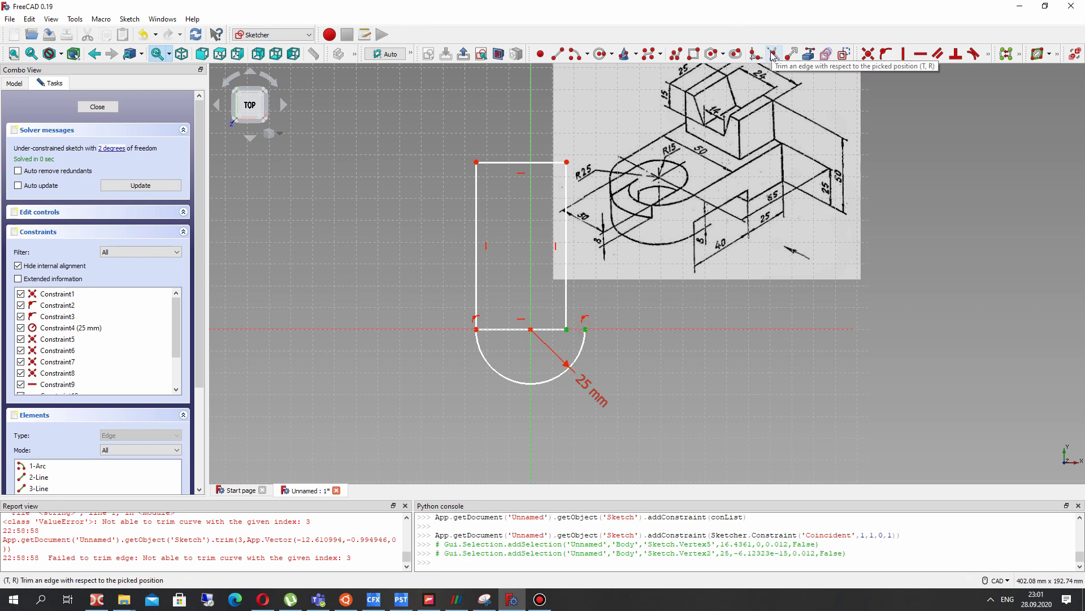
{"action": "left_click", "coordinate": [869, 54]}
{"action": "scroll", "coordinate": [572, 326], "scroll_direction": "down", "scroll_amount": 1}
{"action": "left_click", "coordinate": [569, 329]}
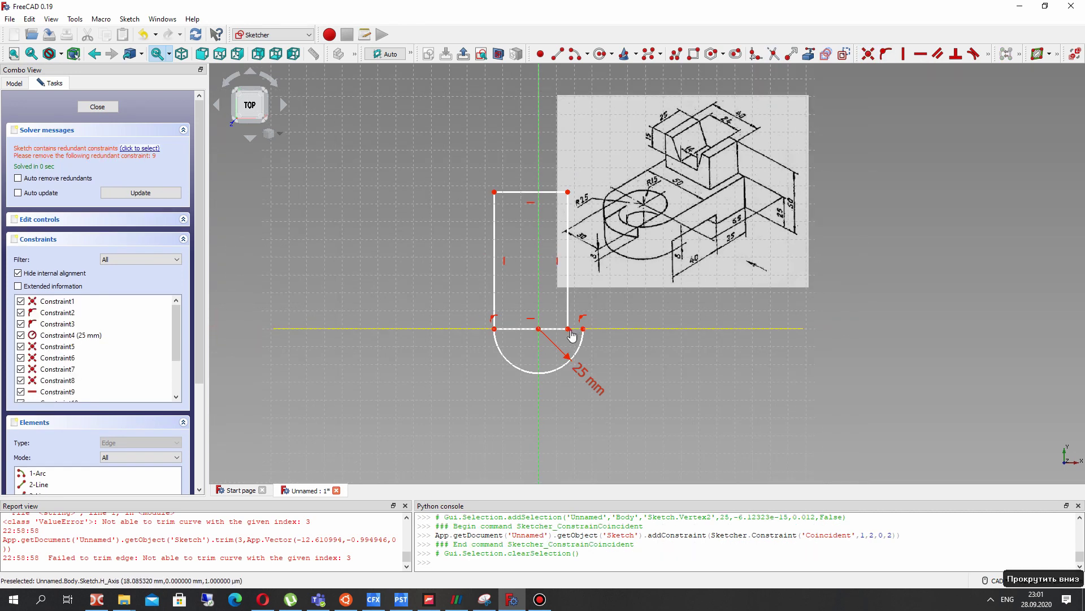
{"action": "left_click_drag", "start_coordinate": [583, 328], "coordinate": [562, 330]}
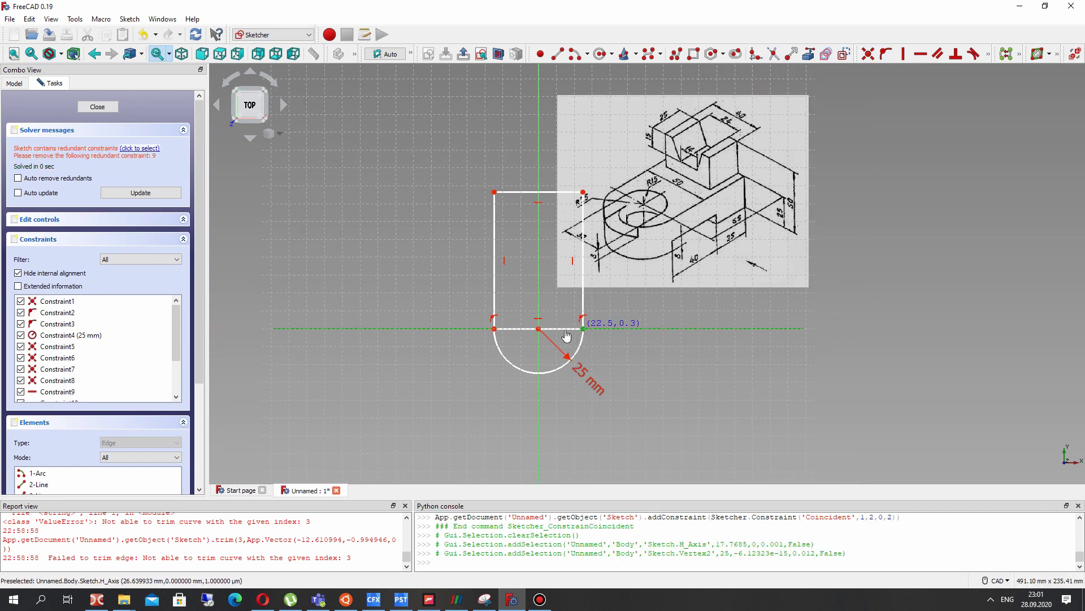
- Delete the rectangle's bottom edge and test whether the arc's endpoints can still be moved
{"action": "left_click", "coordinate": [548, 327]}
{"action": "key", "text": "Delete"}
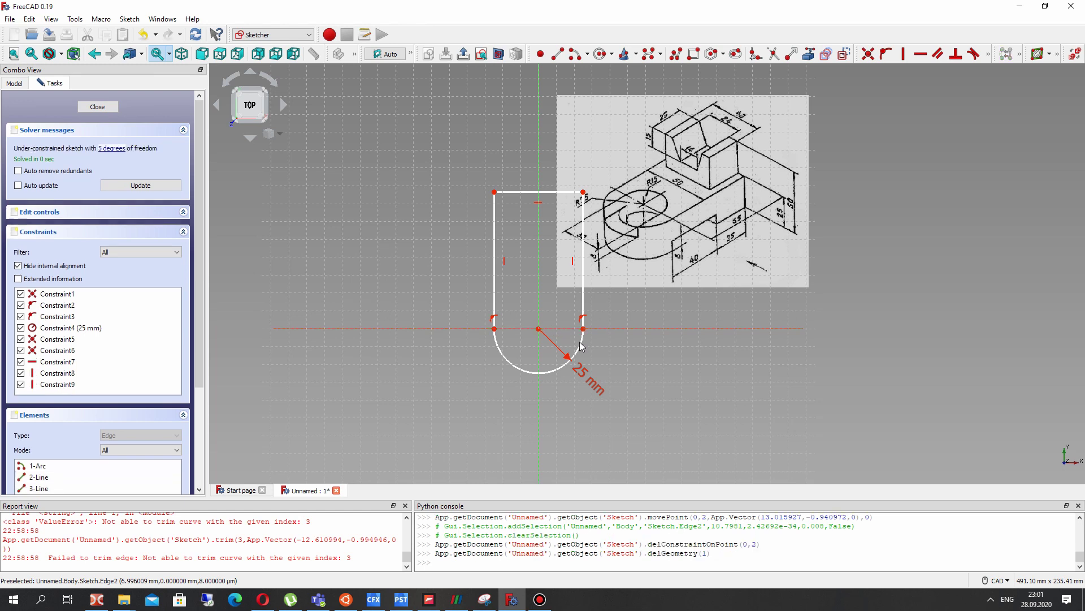
{"action": "left_click_drag", "start_coordinate": [582, 328], "coordinate": [556, 336]}
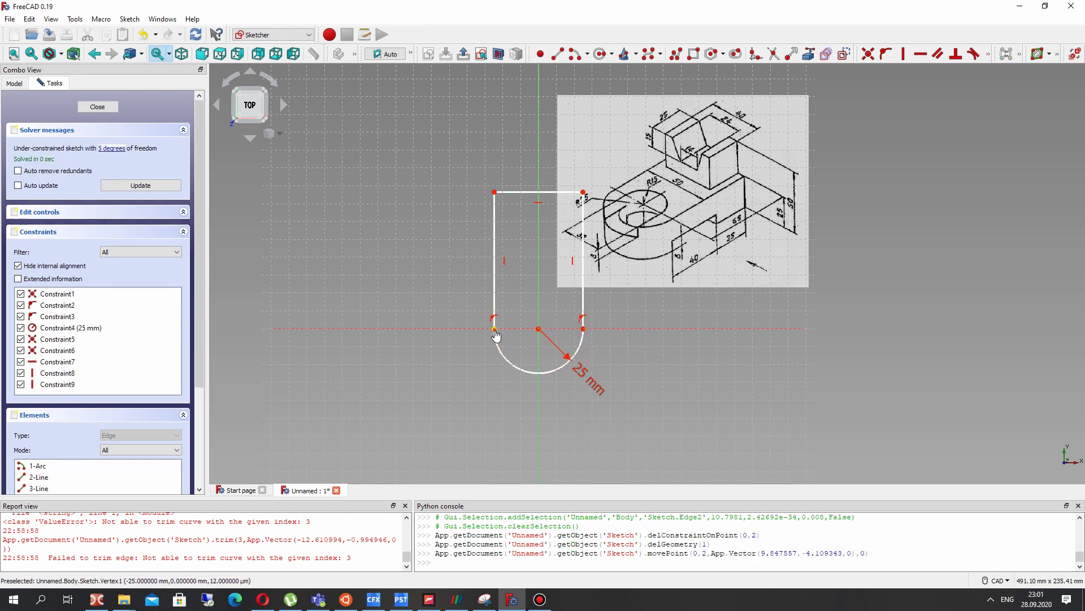
{"action": "left_click_drag", "start_coordinate": [490, 314], "coordinate": [491, 313]}
{"action": "scroll", "coordinate": [539, 277], "scroll_direction": "up", "scroll_amount": 1}
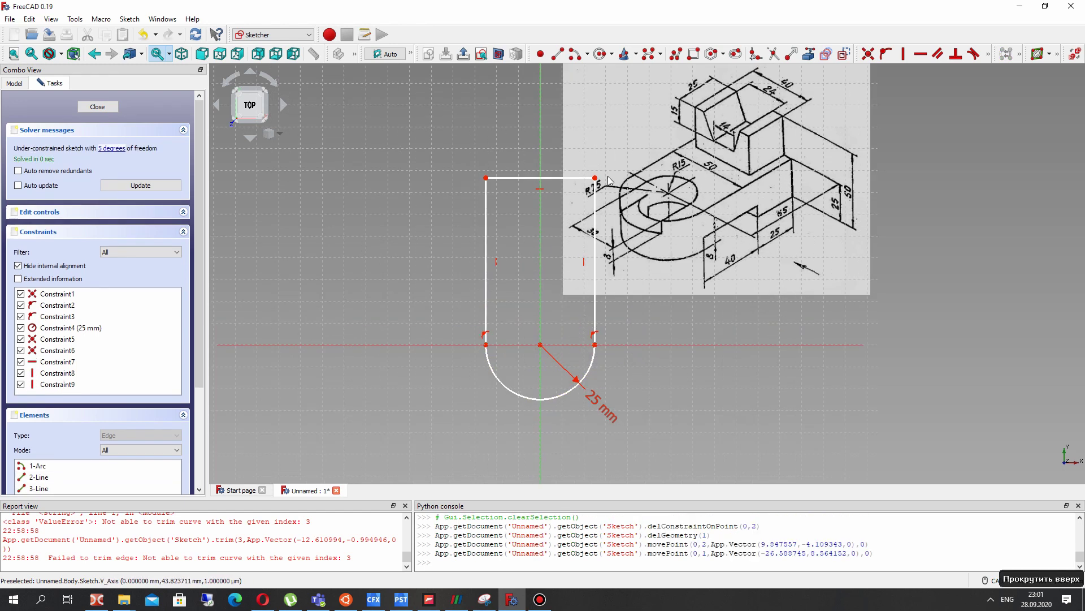
- Make the right vertical line's lower end coincident with the arc's right endpoint
{"action": "left_click_drag", "start_coordinate": [595, 179], "coordinate": [575, 346]}
{"action": "left_click", "coordinate": [568, 344]}
{"action": "left_click", "coordinate": [597, 343]}
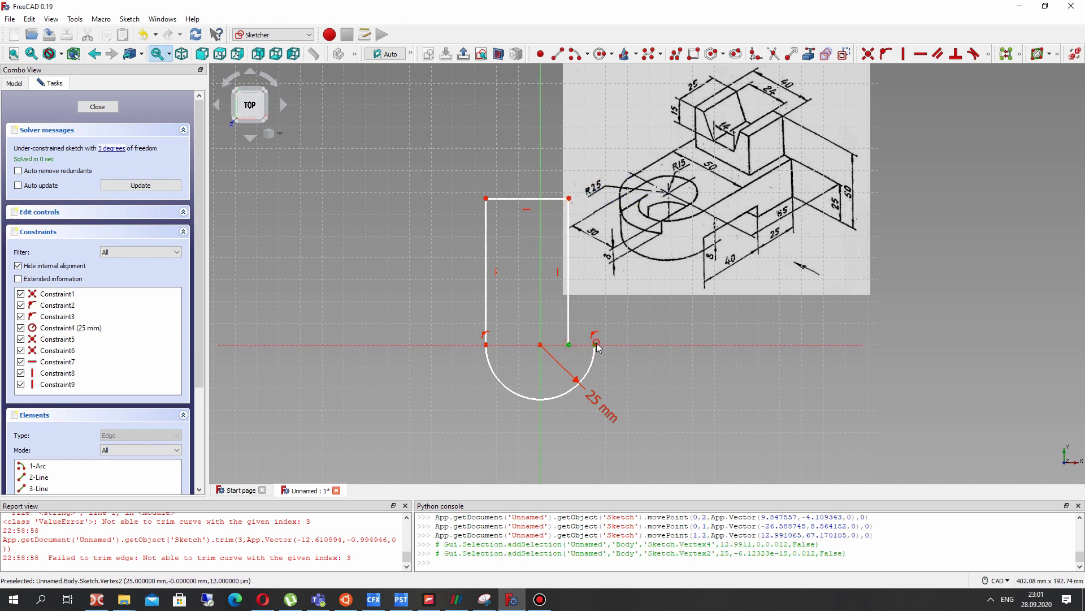
{"action": "left_click", "coordinate": [869, 54]}
- Pull the left vertical line's lower end free and make it coincident with the arc's left endpoint
{"action": "left_click_drag", "start_coordinate": [485, 326], "coordinate": [500, 297]}
{"action": "left_click", "coordinate": [500, 302]}
{"action": "left_click", "coordinate": [486, 344]}
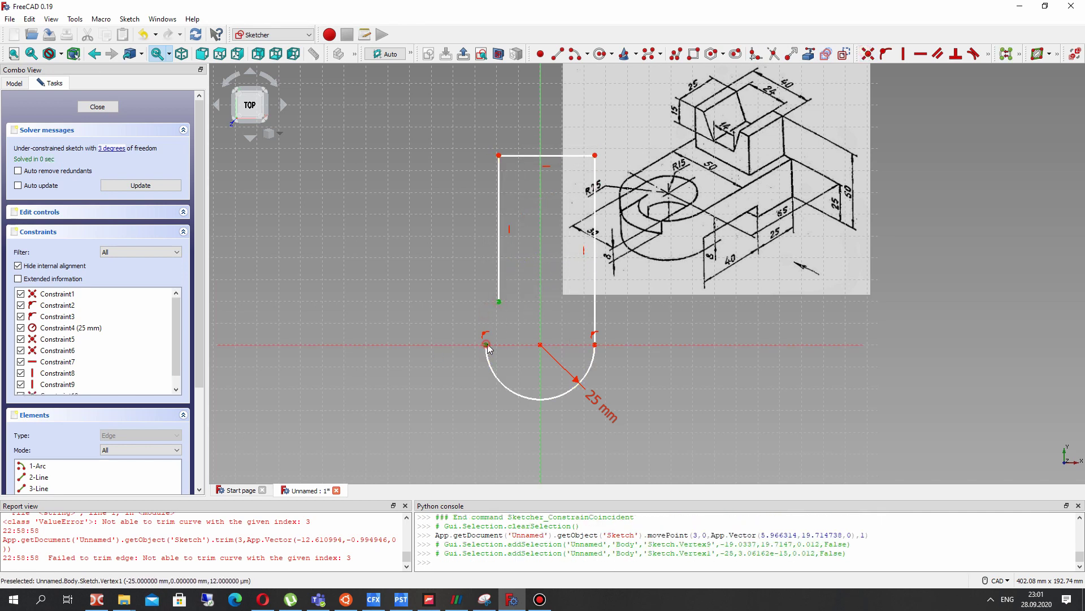
{"action": "left_click", "coordinate": [868, 54]}
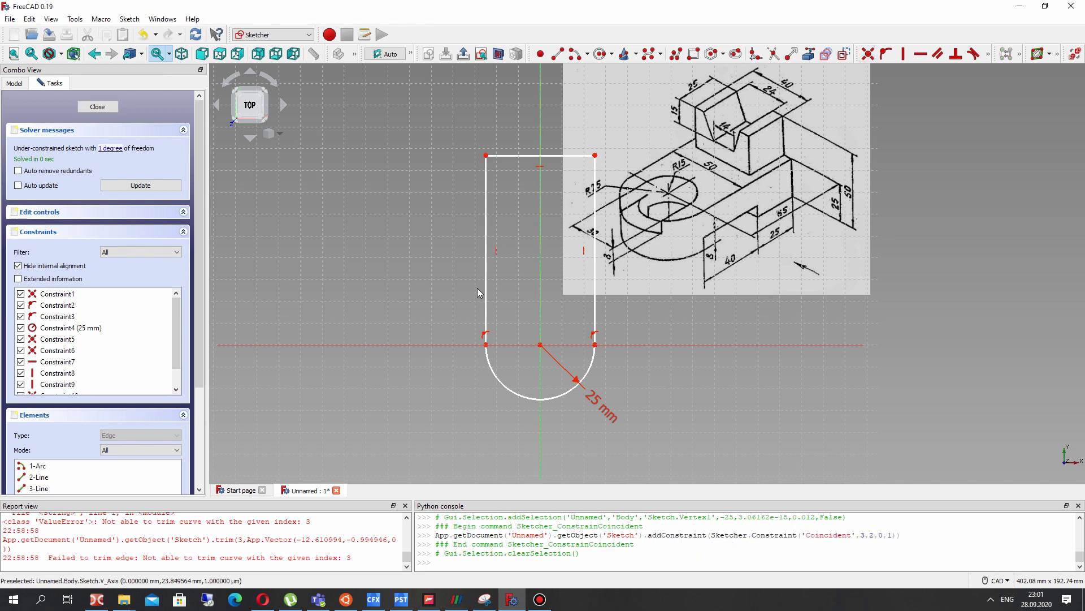
- Constrain the right vertical line's length to 65 mm, place the dimension outside the profile and close the sketch
{"action": "left_click_drag", "start_coordinate": [488, 156], "coordinate": [493, 233]}
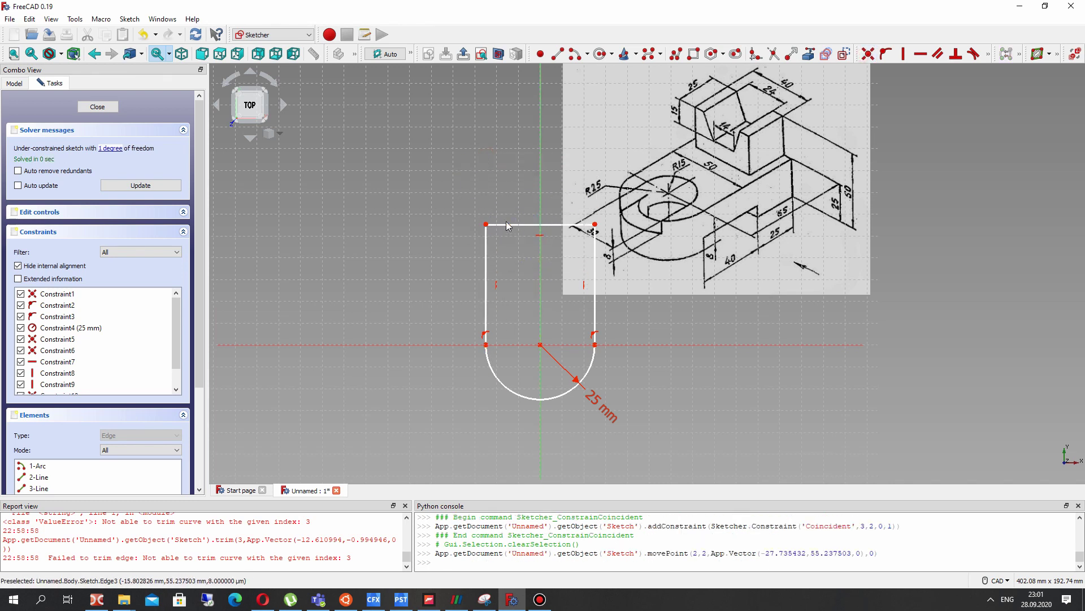
{"action": "left_click", "coordinate": [506, 224]}
{"action": "left_click", "coordinate": [563, 302]}
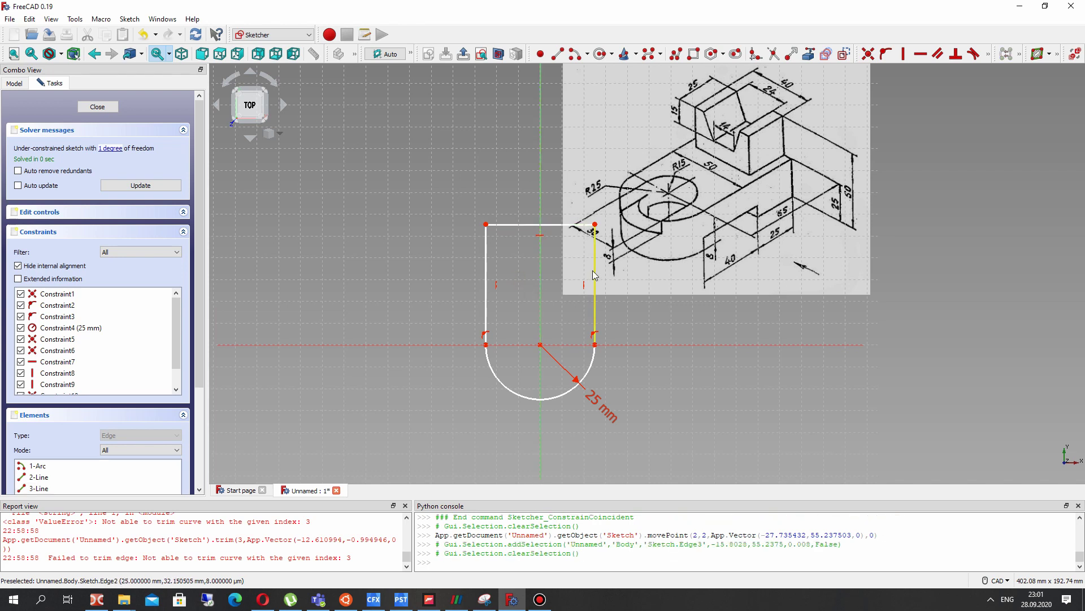
{"action": "left_click", "coordinate": [594, 270]}
{"action": "left_click", "coordinate": [987, 56]}
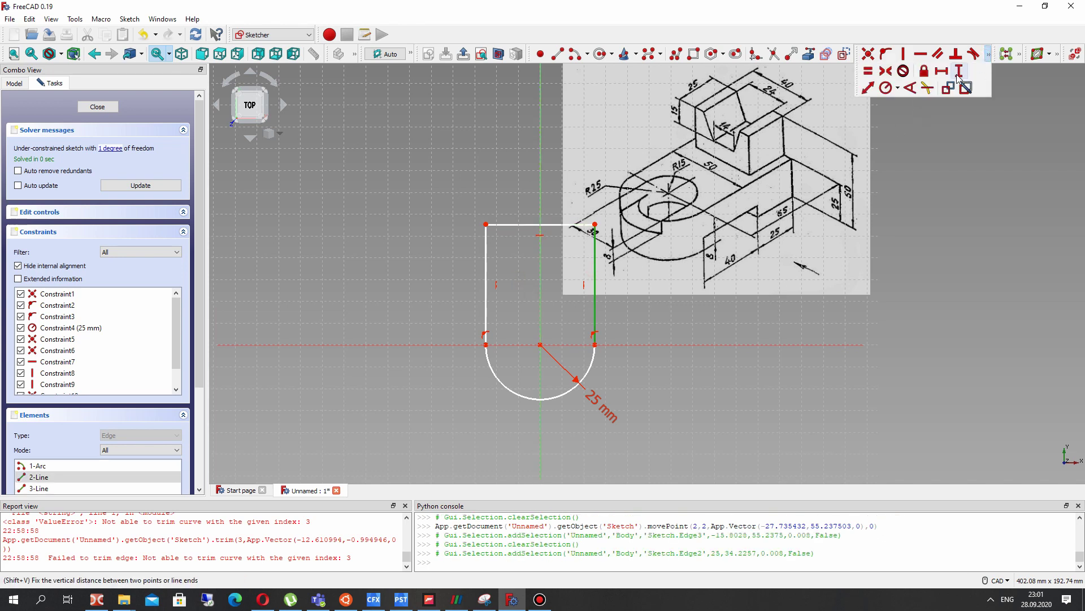
{"action": "left_click", "coordinate": [958, 76]}
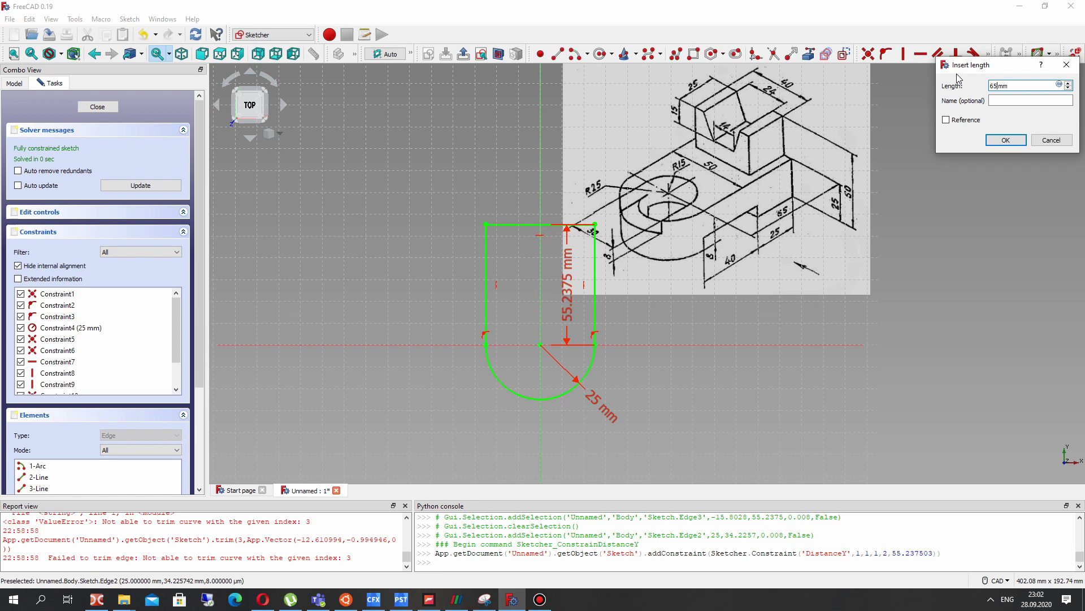
{"action": "key", "text": "Return"}
{"action": "mouse_move", "coordinate": [568, 266]}
{"action": "left_mouse_down"}
{"action": "mouse_move", "coordinate": [448, 266]}
{"action": "mouse_move", "coordinate": [622, 276]}
{"action": "left_mouse_up"}
{"action": "scroll", "coordinate": [672, 233], "scroll_direction": "up", "scroll_amount": 2}
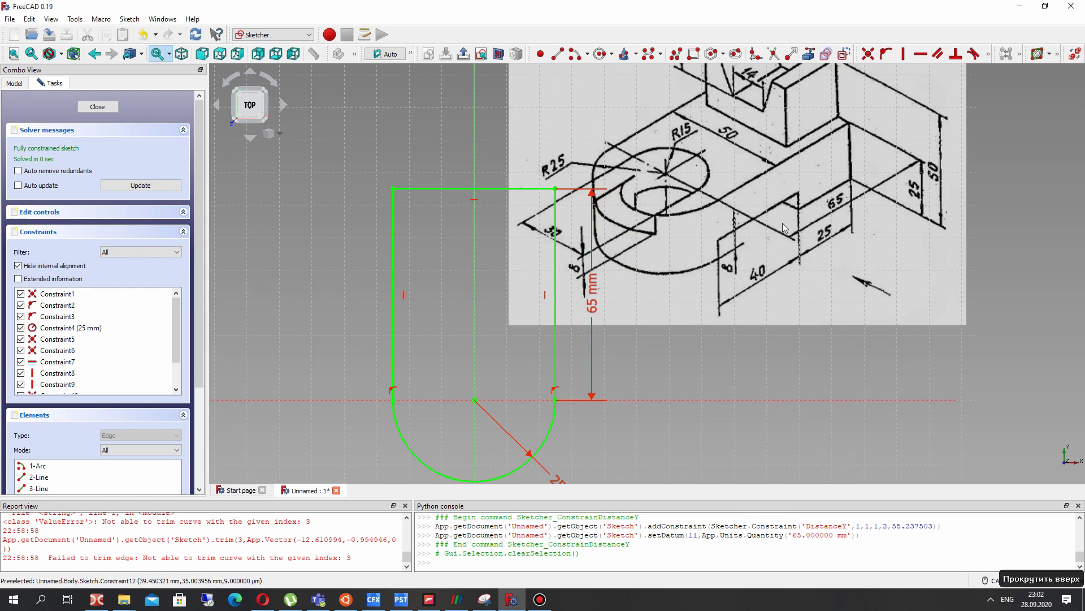
{"action": "scroll", "coordinate": [791, 238], "scroll_direction": "down", "scroll_amount": 4}
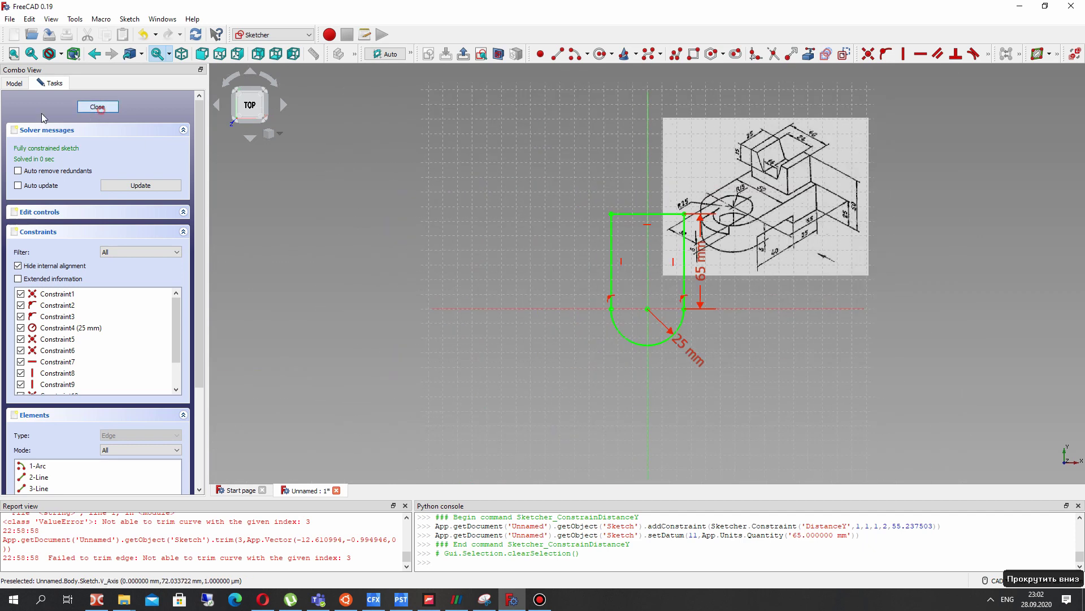
{"action": "left_click", "coordinate": [88, 110]}
- Move the reference image clear of the profile, upward along Y and about 52 mm along X
{"action": "left_click", "coordinate": [55, 128]}
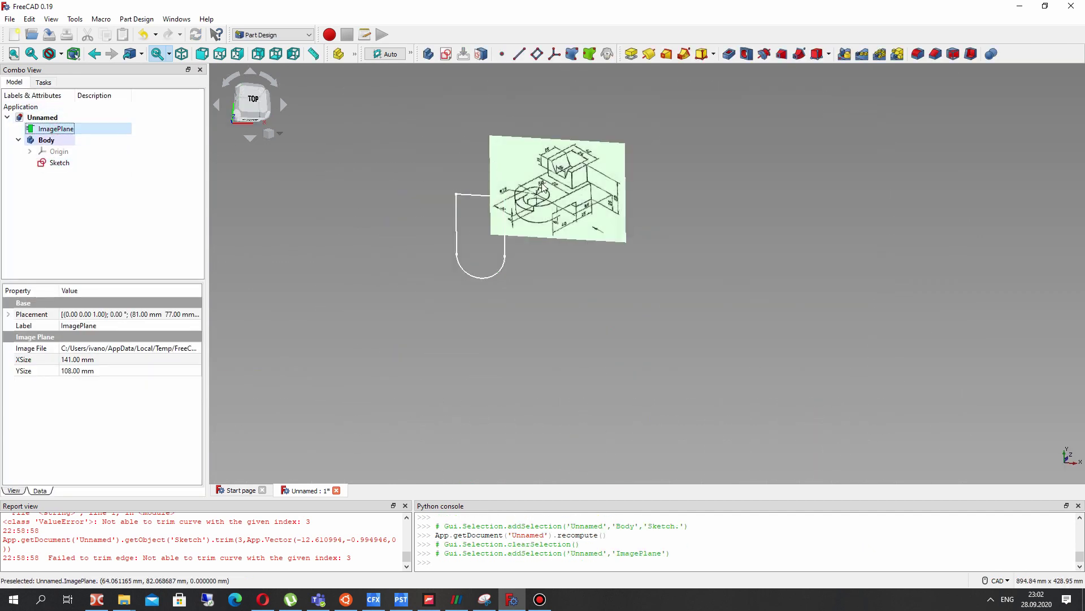
{"action": "right_click", "coordinate": [51, 129]}
{"action": "left_click", "coordinate": [74, 137]}
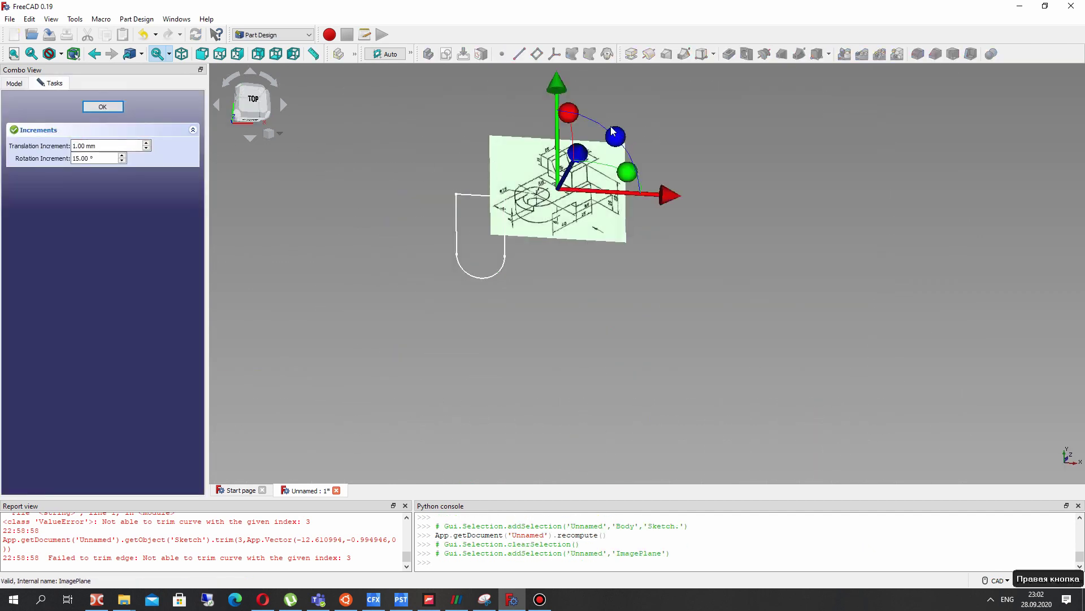
{"action": "left_click_drag", "start_coordinate": [556, 85], "coordinate": [566, 28]}
{"action": "left_click_drag", "start_coordinate": [664, 146], "coordinate": [717, 149]}
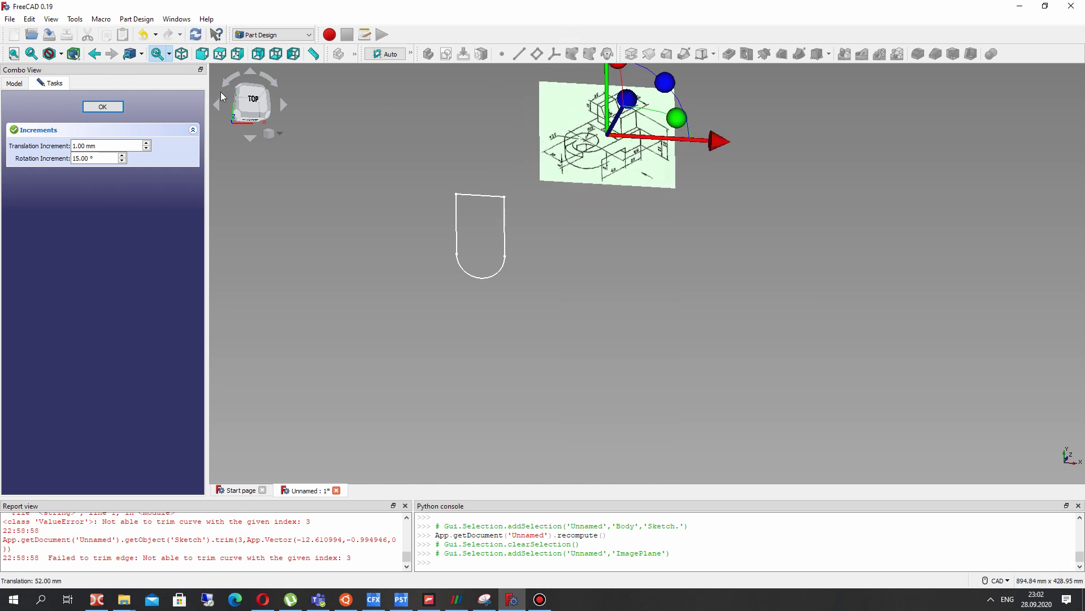
{"action": "left_click", "coordinate": [103, 106]}
- Reopen the base sketch and draw a circle of about 21 mm radius centred on the origin
{"action": "left_click", "coordinate": [60, 163]}
{"action": "right_click", "coordinate": [66, 164]}
{"action": "left_click", "coordinate": [91, 168]}
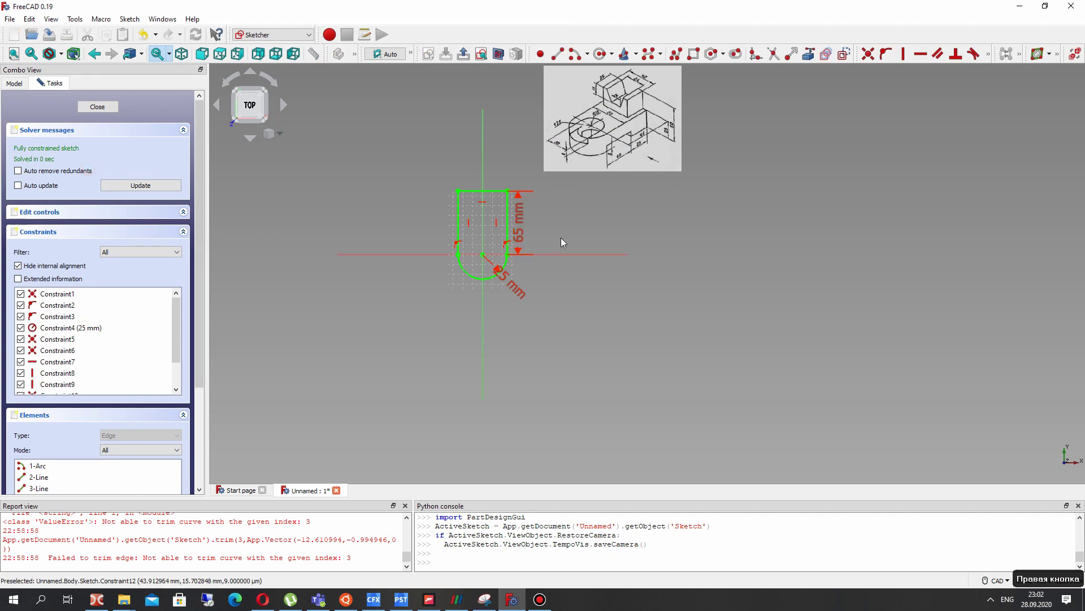
{"action": "scroll", "coordinate": [593, 270], "scroll_direction": "up", "scroll_amount": 3}
{"action": "left_click", "coordinate": [600, 54]}
{"action": "left_click", "coordinate": [545, 356]}
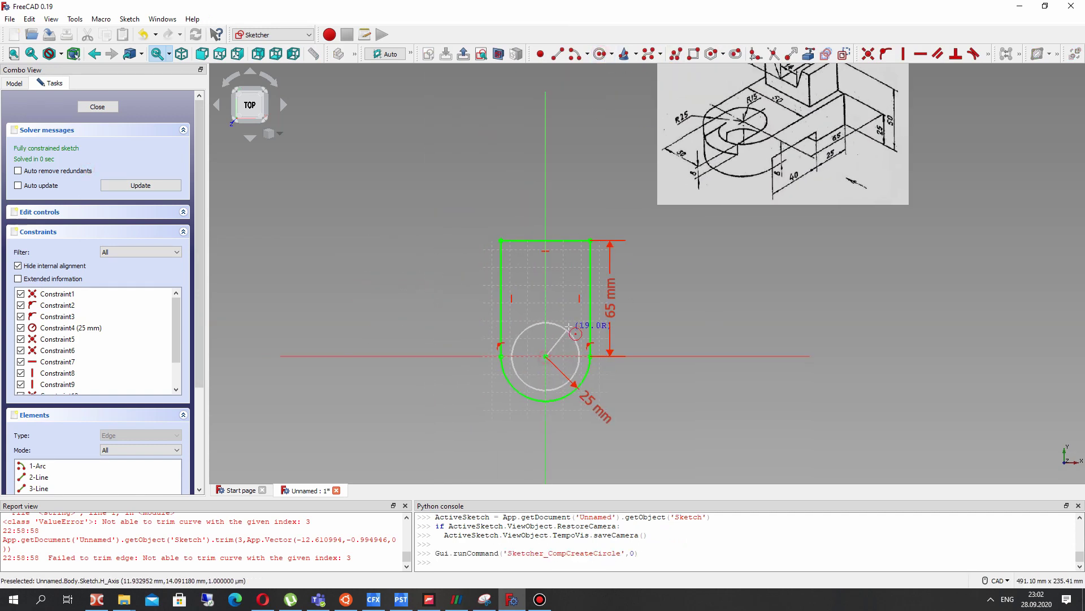
{"action": "left_click", "coordinate": [569, 327]}
- Constrain the circle's radius to 15 mm and close the sketch
{"action": "left_click", "coordinate": [570, 328]}
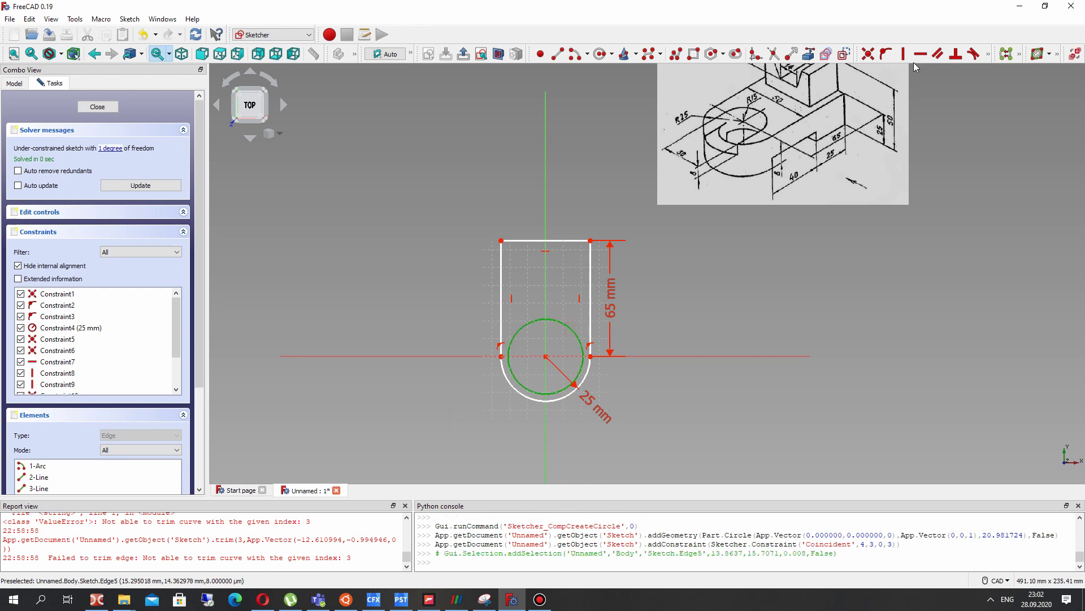
{"action": "left_click", "coordinate": [987, 55]}
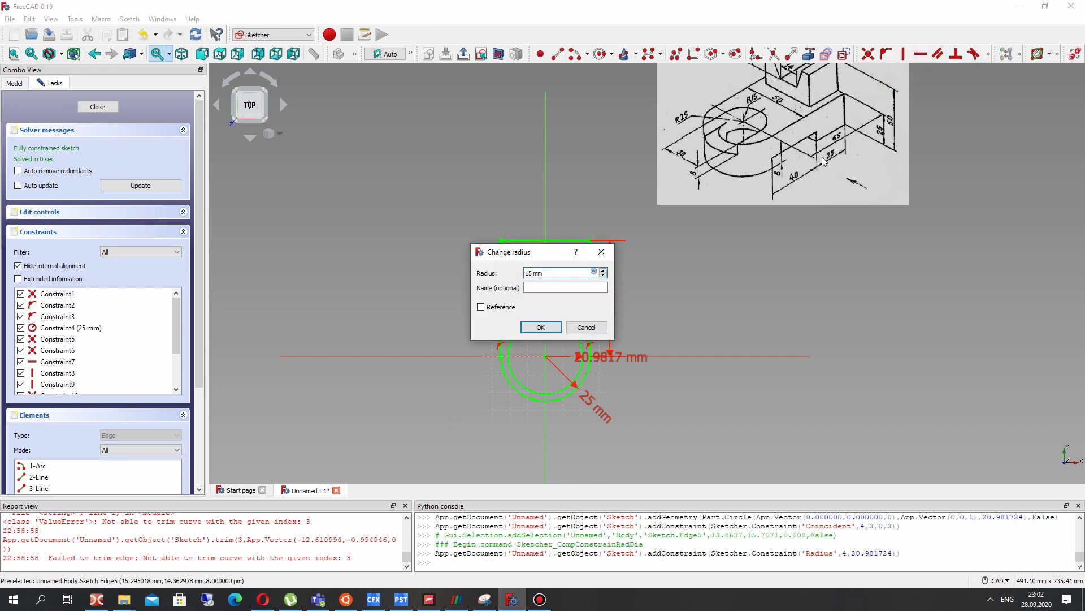
{"action": "type", "text": "15"}
{"action": "key", "text": "Return"}
{"action": "middle_click_drag", "start_coordinate": [649, 255], "coordinate": [648, 280]}
{"action": "middle_click_drag", "start_coordinate": [455, 390], "coordinate": [445, 346]}
{"action": "middle_click_drag", "start_coordinate": [628, 227], "coordinate": [593, 225]}
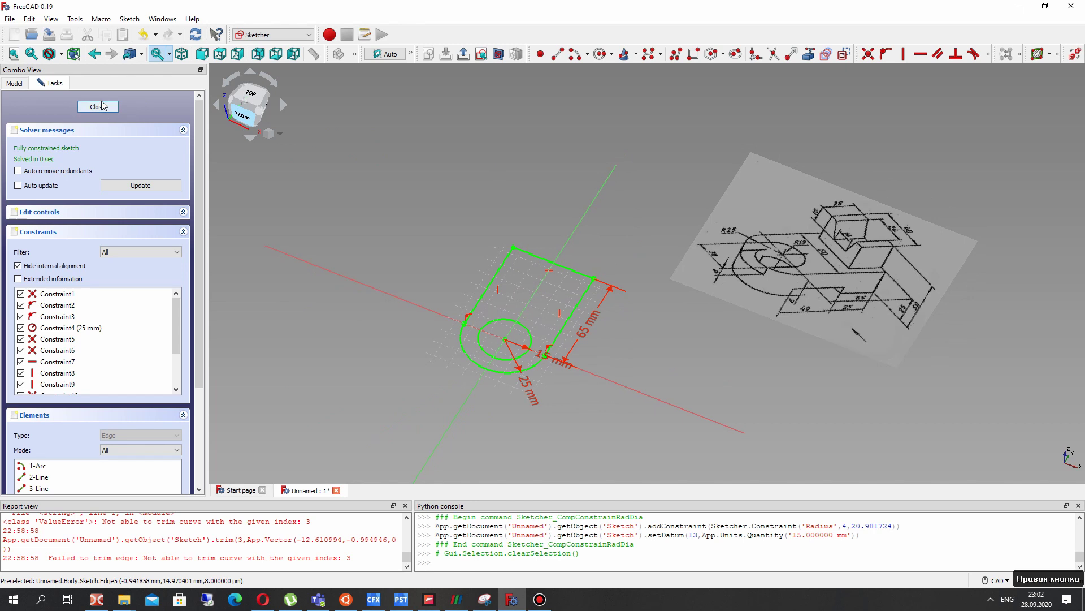
{"action": "left_click", "coordinate": [103, 115]}
- Pad the base sketch to a length of 25 mm
{"action": "left_click", "coordinate": [637, 54]}
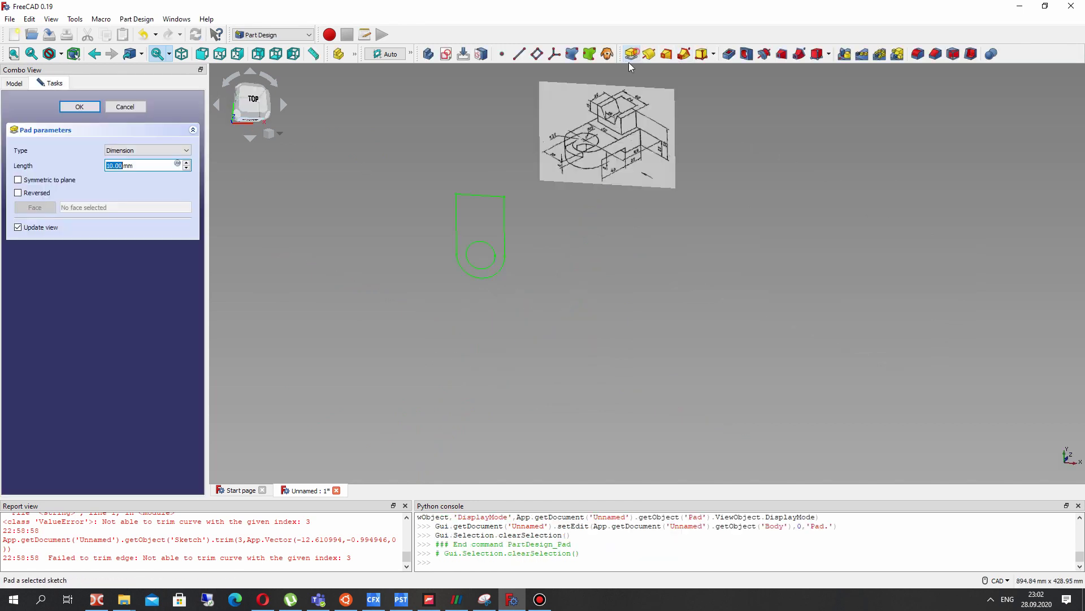
{"action": "type", "text": "25"}
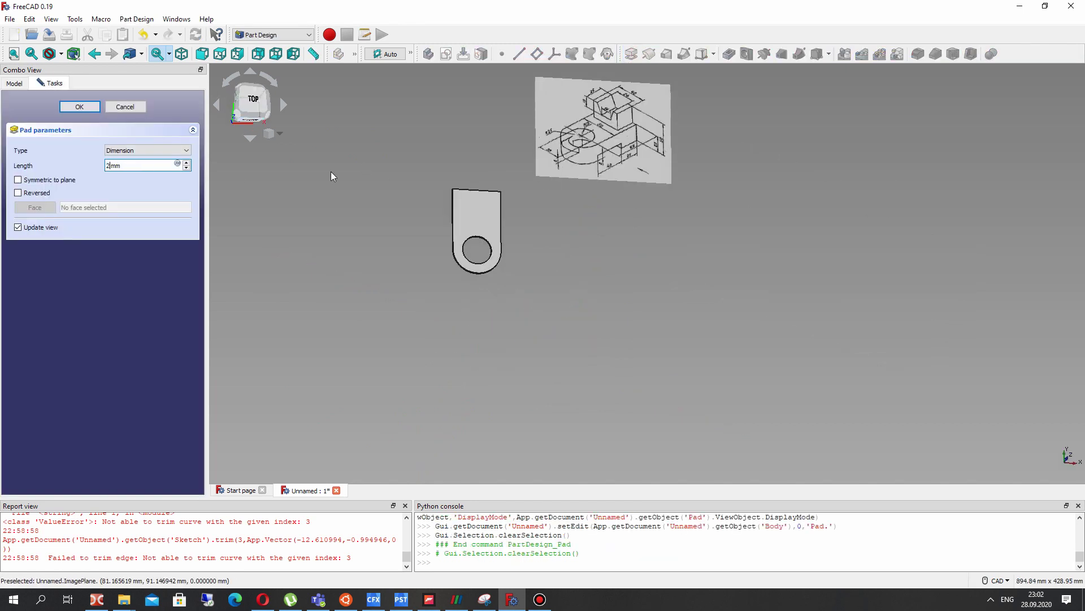
{"action": "scroll", "coordinate": [659, 110], "scroll_direction": "up", "scroll_amount": 3}
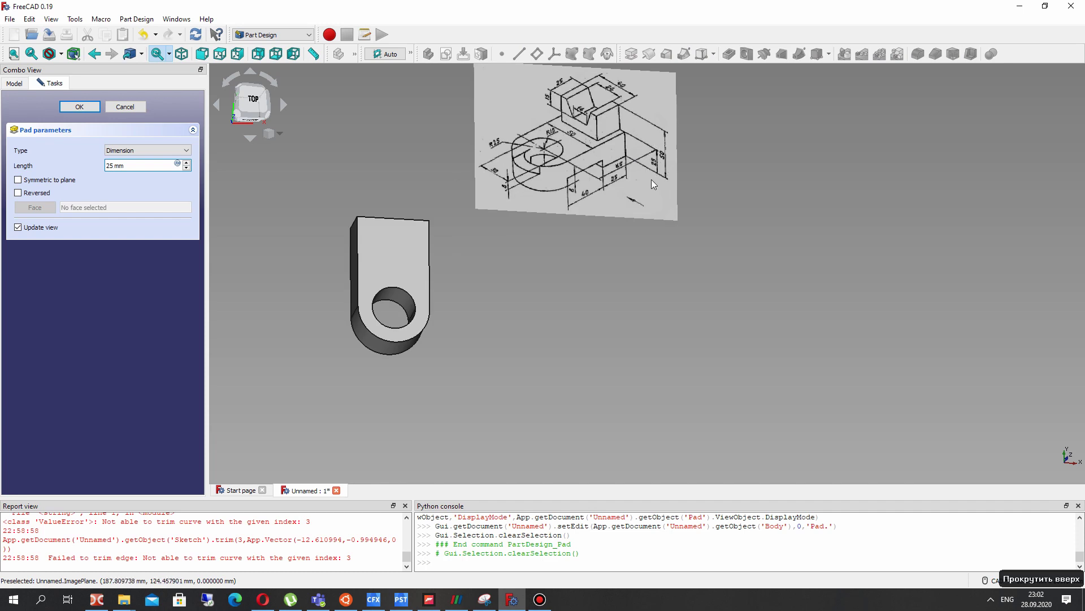
{"action": "left_click", "coordinate": [79, 107]}
- Create a sketch on the pad's top face and link the straight end edge as external geometry
{"action": "middle_click_drag", "start_coordinate": [475, 329], "coordinate": [358, 290]}
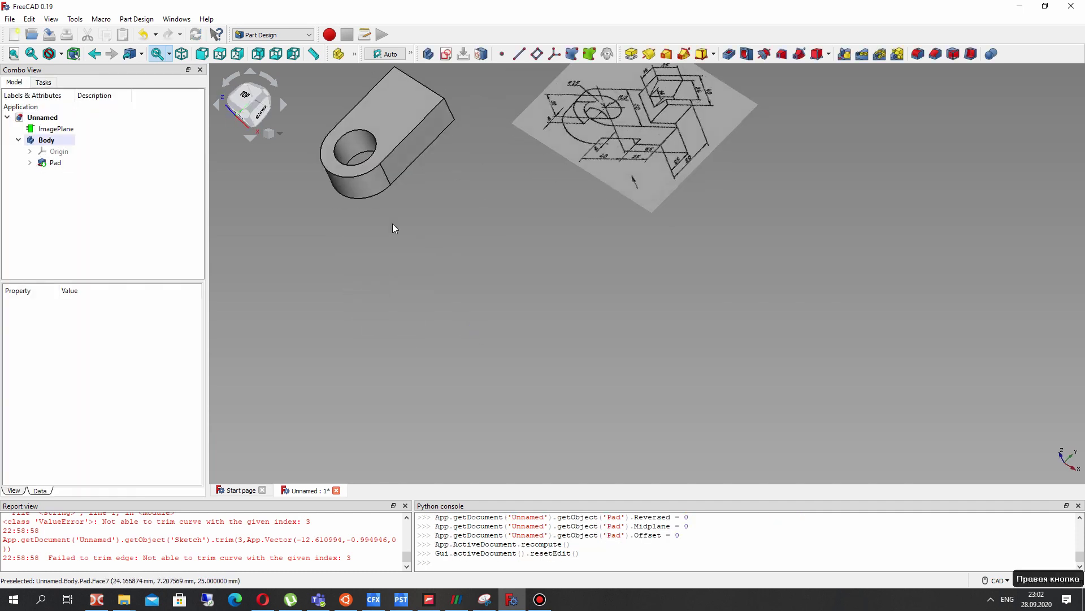
{"action": "scroll", "coordinate": [359, 290], "scroll_direction": "up", "scroll_amount": 1}
{"action": "middle_click_drag", "start_coordinate": [468, 121], "coordinate": [528, 286]}
{"action": "middle_click_drag", "start_coordinate": [533, 225], "coordinate": [565, 204]}
{"action": "middle_click_drag", "start_coordinate": [505, 222], "coordinate": [835, 255]}
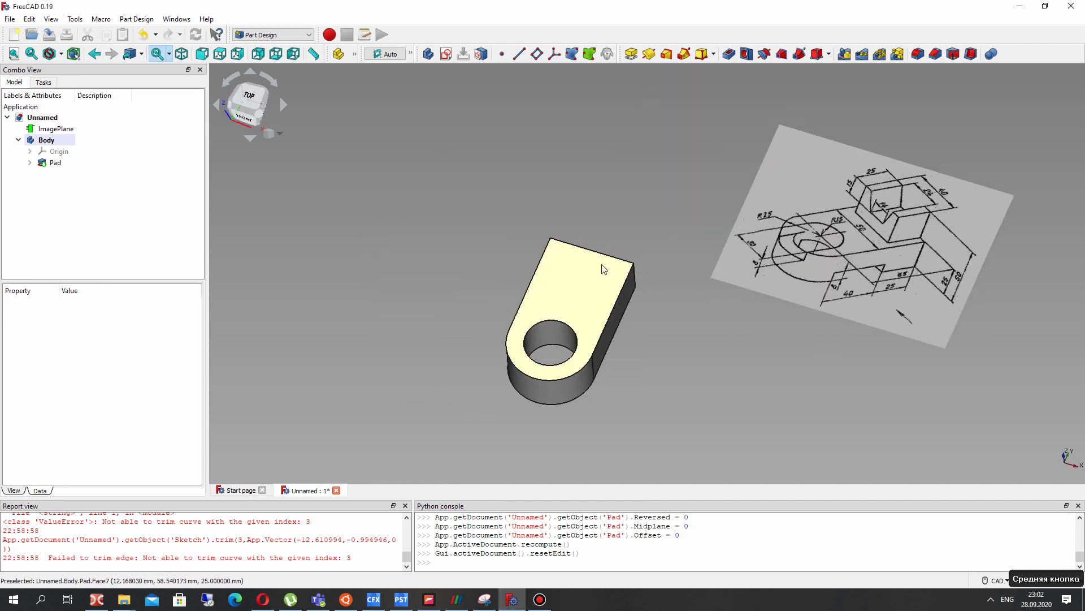
{"action": "left_click", "coordinate": [602, 266]}
{"action": "left_click", "coordinate": [448, 53]}
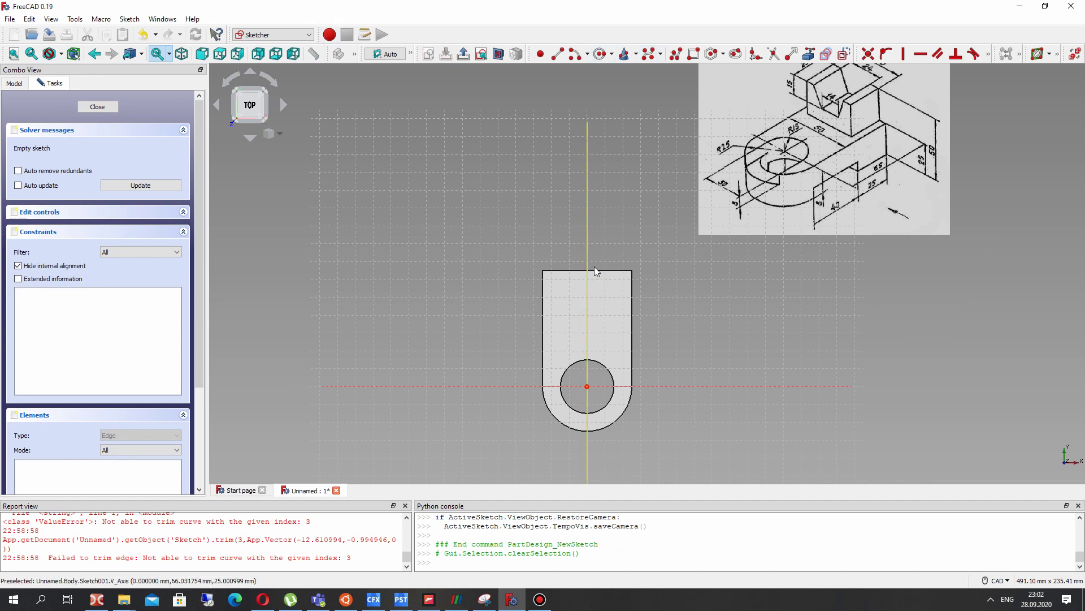
{"action": "left_click", "coordinate": [809, 53]}
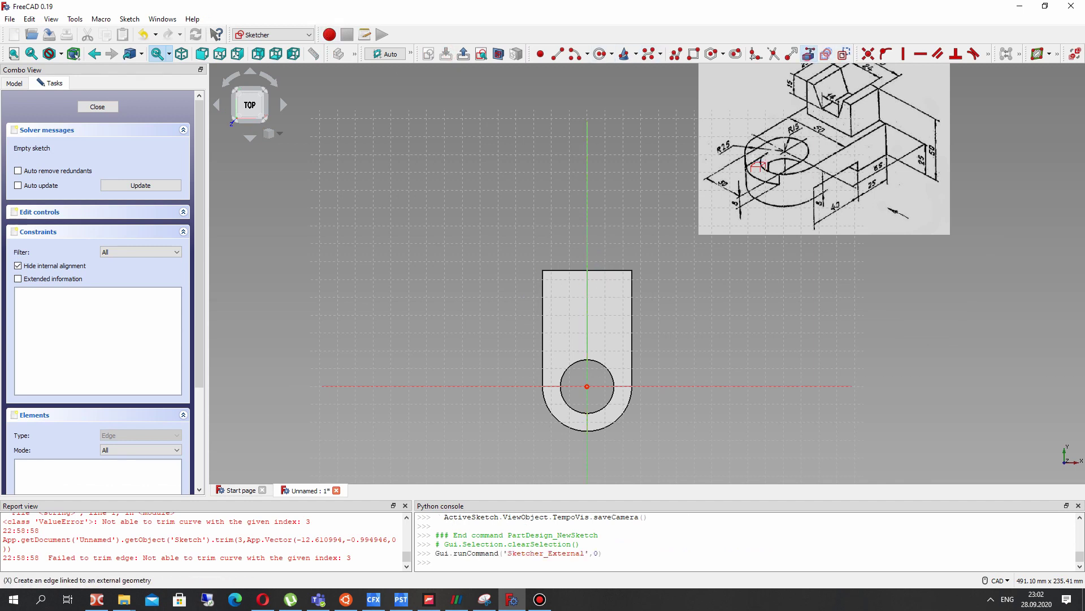
{"action": "left_click", "coordinate": [616, 271]}
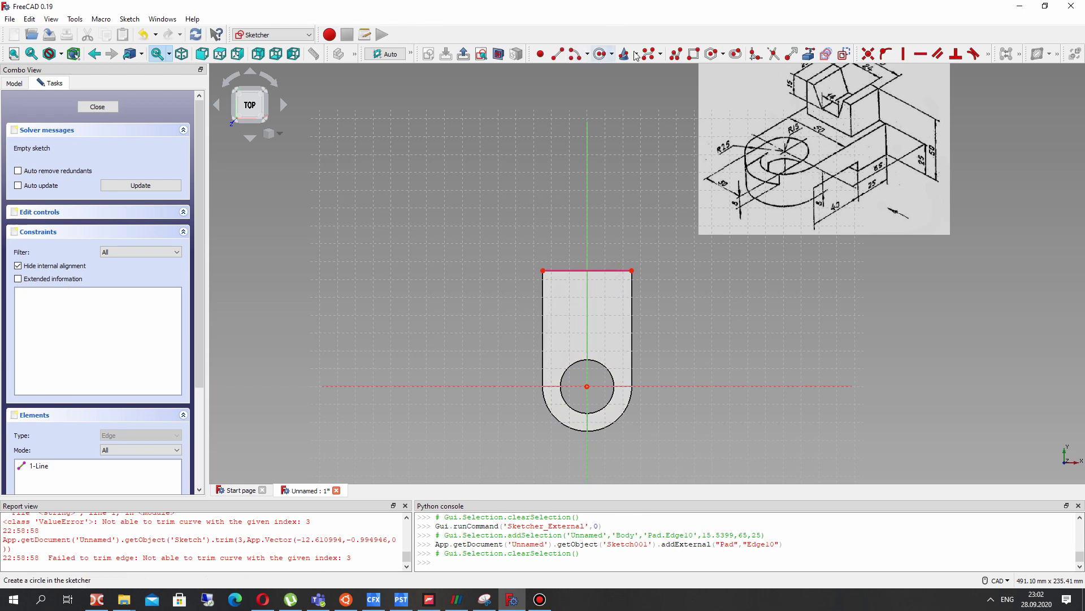
- Sketch a rectangle about 30 mm wide and 33 mm tall, starting on the linked edge and extending toward the hole
{"action": "left_click", "coordinate": [694, 53]}
{"action": "left_click", "coordinate": [560, 266]}
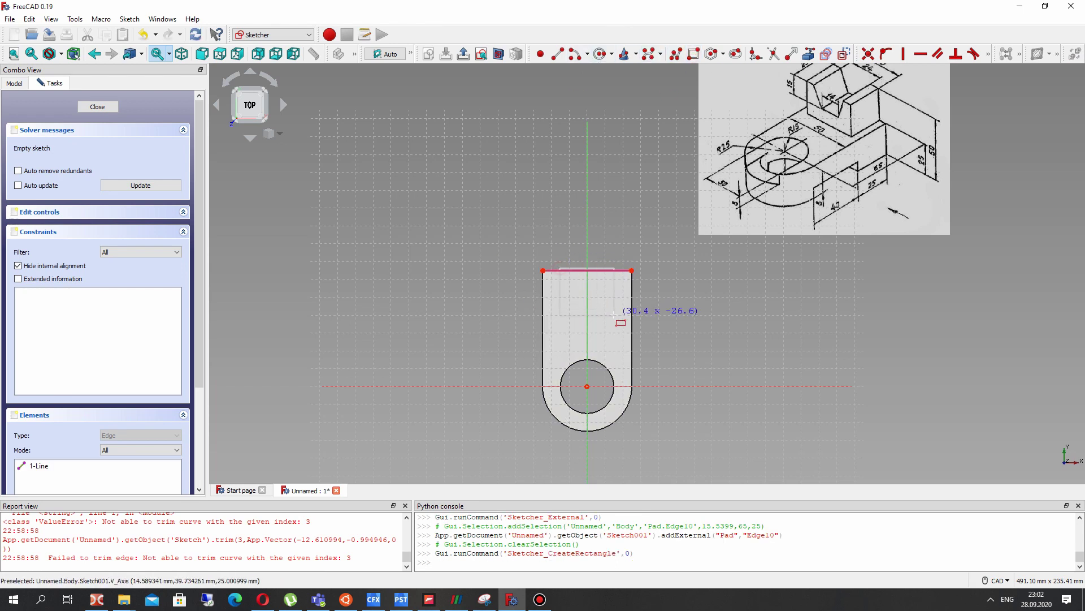
{"action": "left_click", "coordinate": [619, 330]}
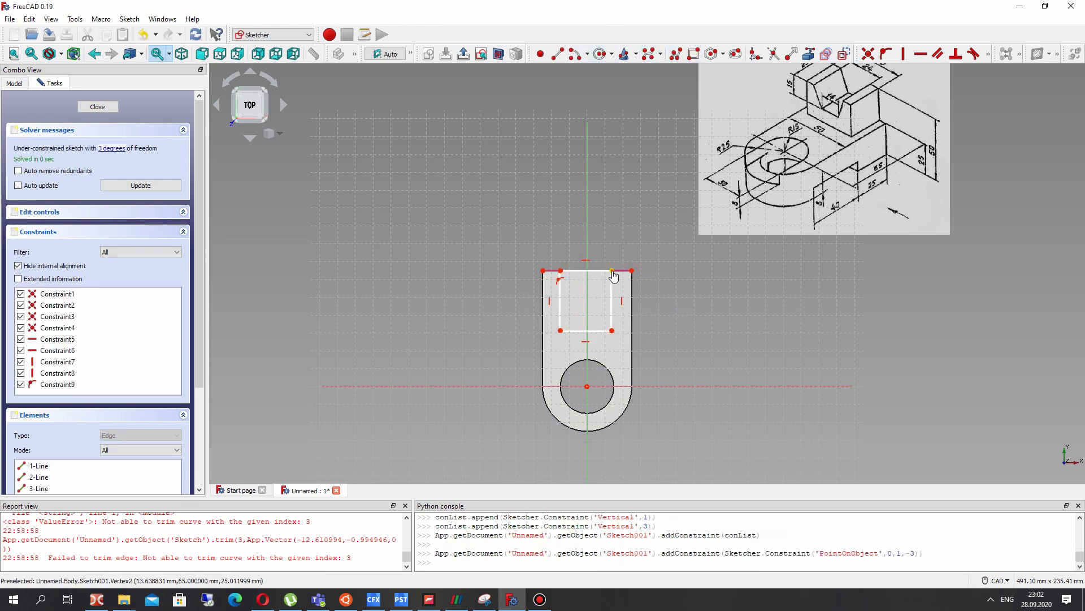
{"action": "left_click_drag", "start_coordinate": [617, 281], "coordinate": [613, 291]}
- Constrain the horizontal length of the rectangle's edge on the linked pad edge to 40 mm
{"action": "left_click", "coordinate": [603, 272]}
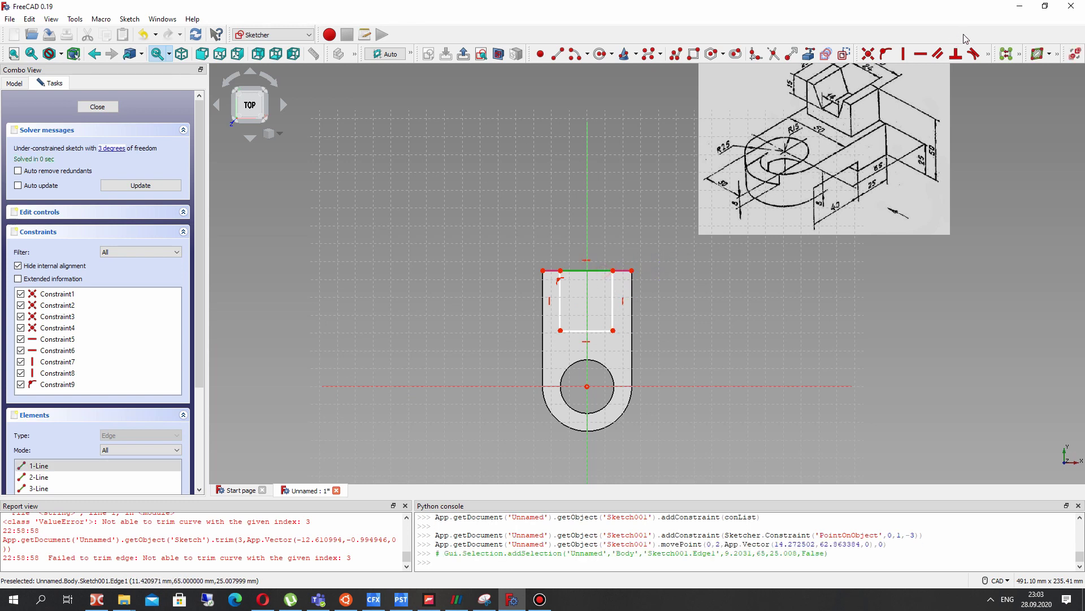
{"action": "left_click", "coordinate": [989, 51]}
{"action": "left_click", "coordinate": [931, 83]}
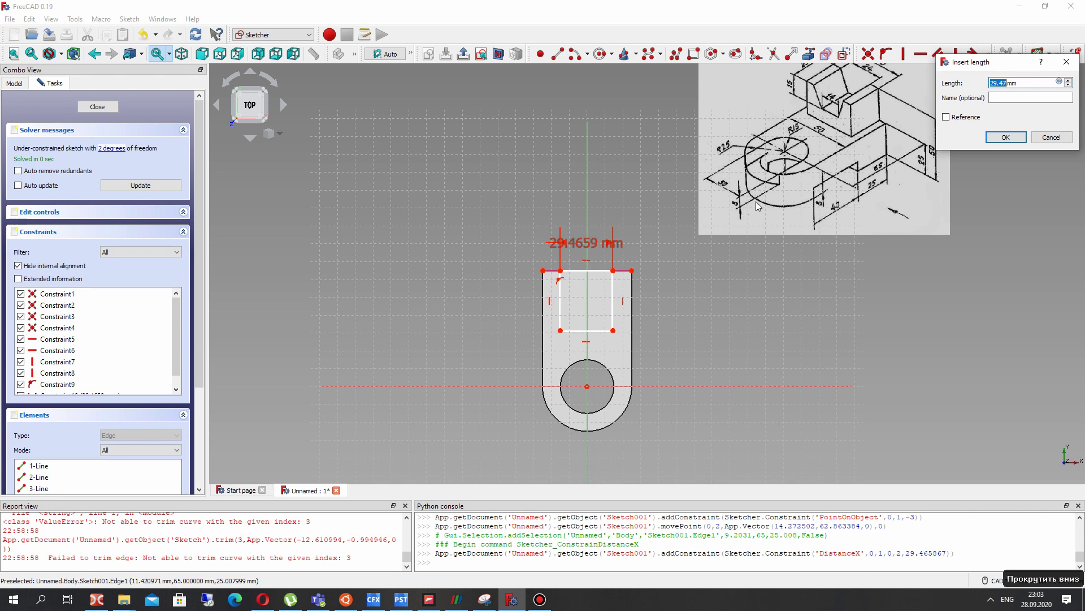
{"action": "middle_click_drag", "start_coordinate": [599, 246], "coordinate": [602, 271]}
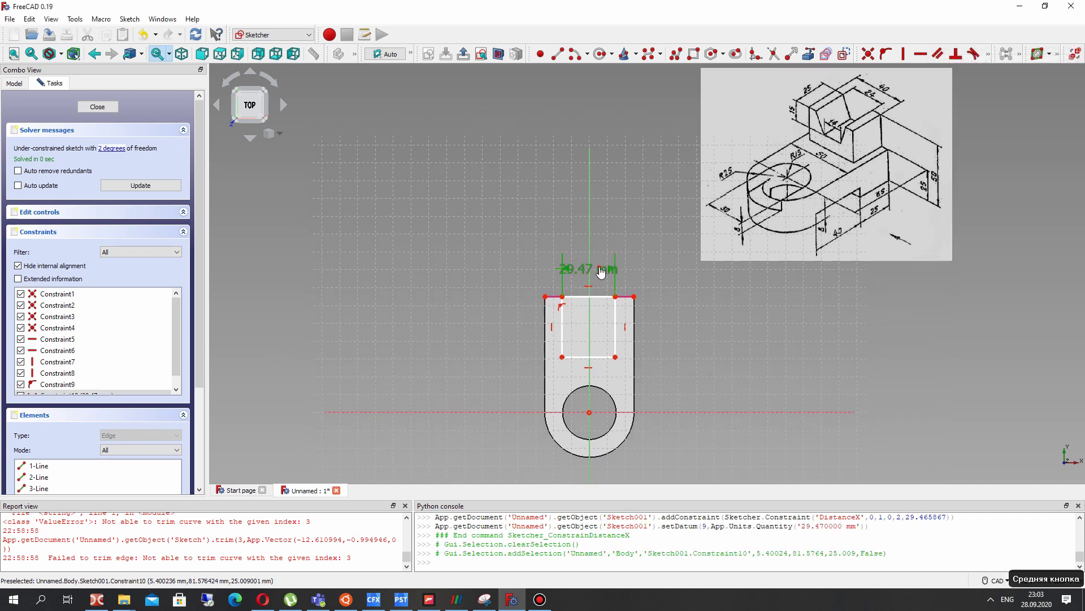
{"action": "double_click", "coordinate": [601, 271]}
{"action": "type", "text": "40"}
{"action": "key", "text": "Return"}
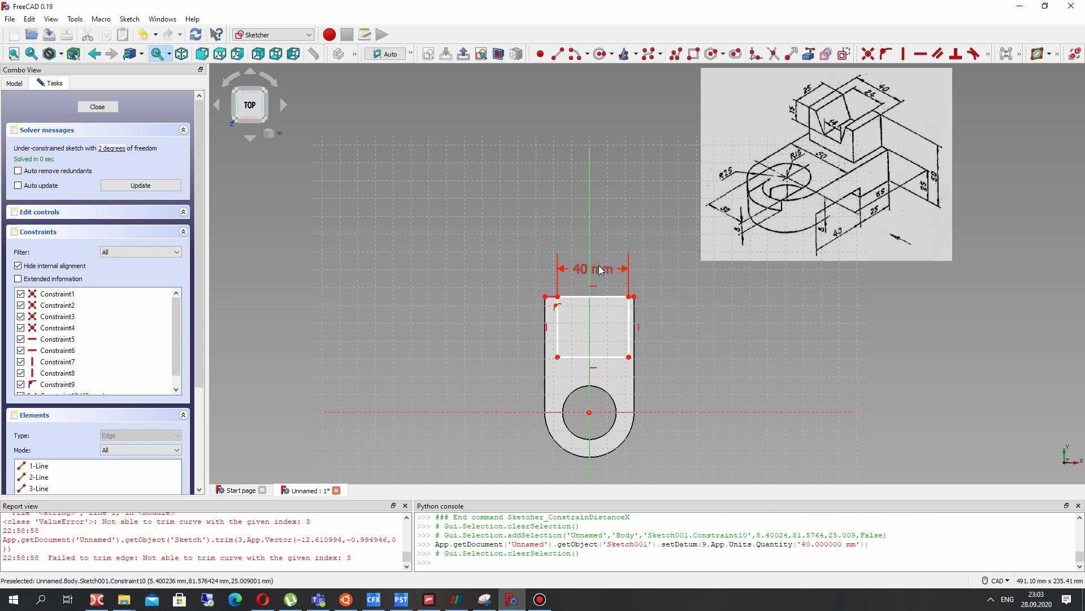
- Constrain the rectangle's upper right corner 5 mm horizontally from the linked edge's right endpoint and move the dimension label clear of the sketch
{"action": "left_click_drag", "start_coordinate": [632, 298], "coordinate": [626, 300]}
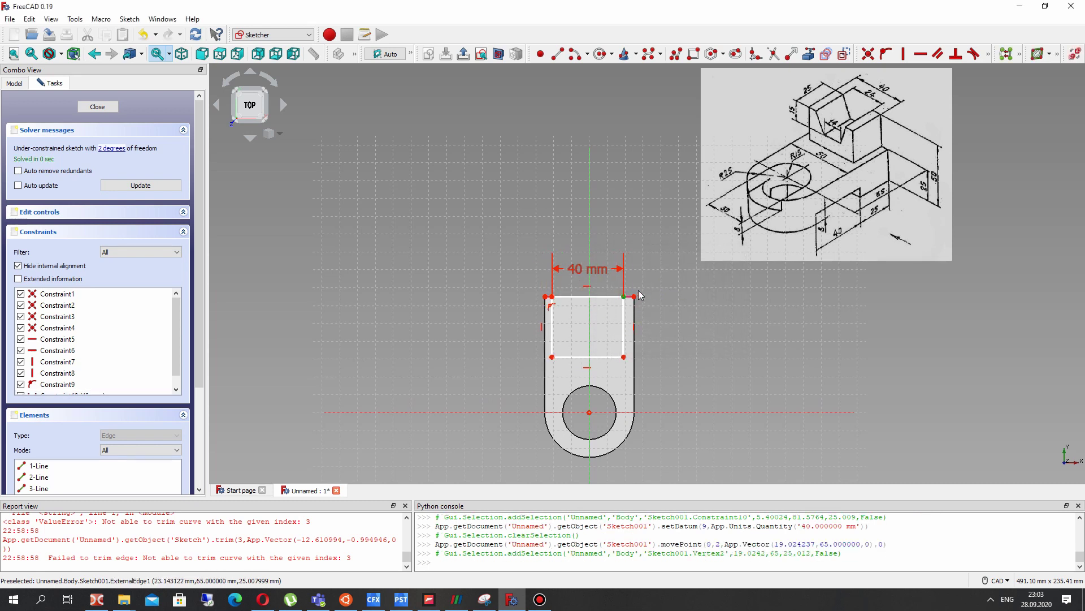
{"action": "scroll", "coordinate": [640, 294], "scroll_direction": "up", "scroll_amount": 1}
{"action": "left_click", "coordinate": [824, 149]}
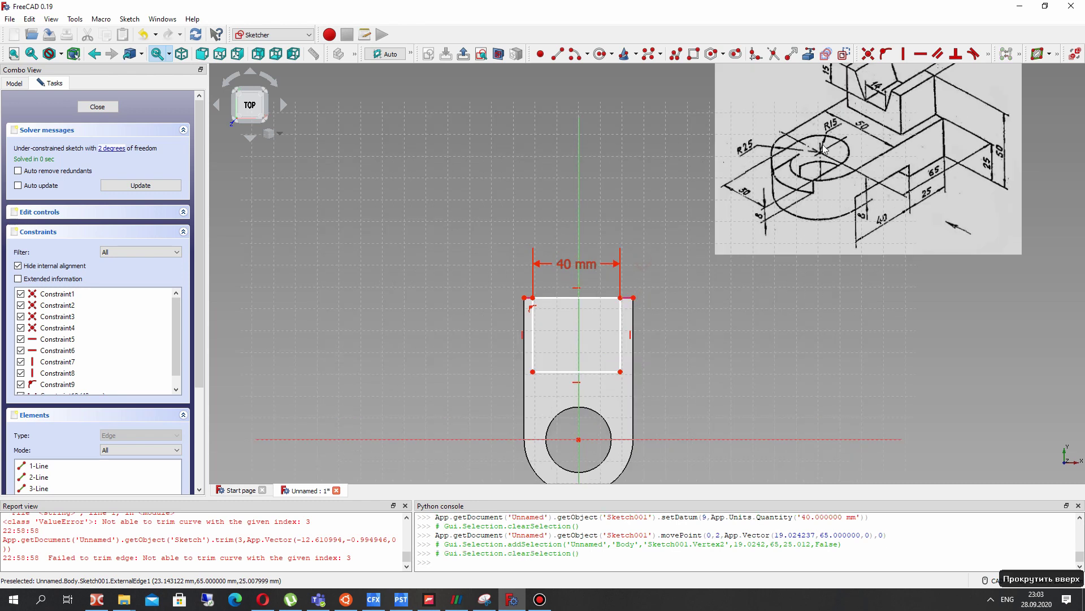
{"action": "left_click", "coordinate": [620, 298]}
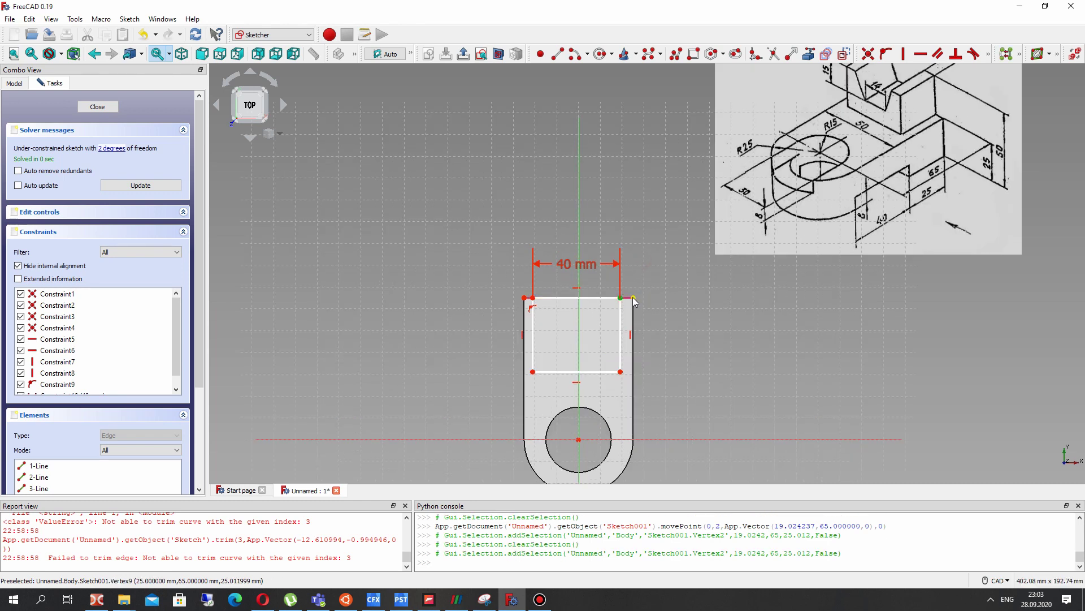
{"action": "left_click", "coordinate": [633, 298]}
{"action": "left_click", "coordinate": [987, 54]}
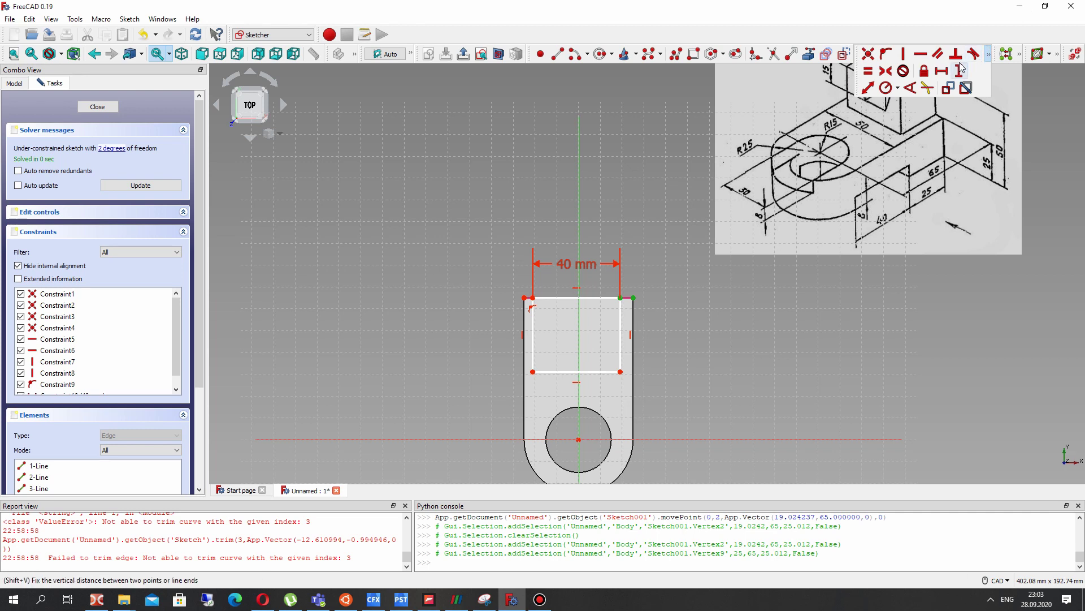
{"action": "left_click", "coordinate": [947, 72]}
{"action": "type", "text": "5"}
{"action": "key", "text": "Return"}
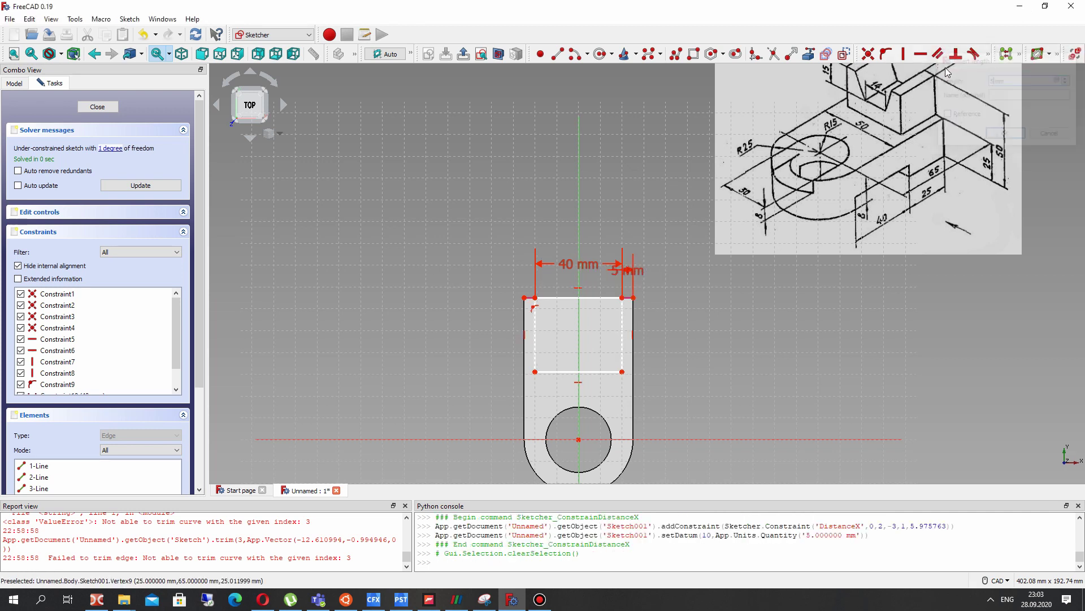
{"action": "left_click_drag", "start_coordinate": [673, 281], "coordinate": [687, 279]}
- Shorten the rectangle and add a vertical dimension of 10 mm to its right side
{"action": "left_click_drag", "start_coordinate": [623, 374], "coordinate": [620, 349]}
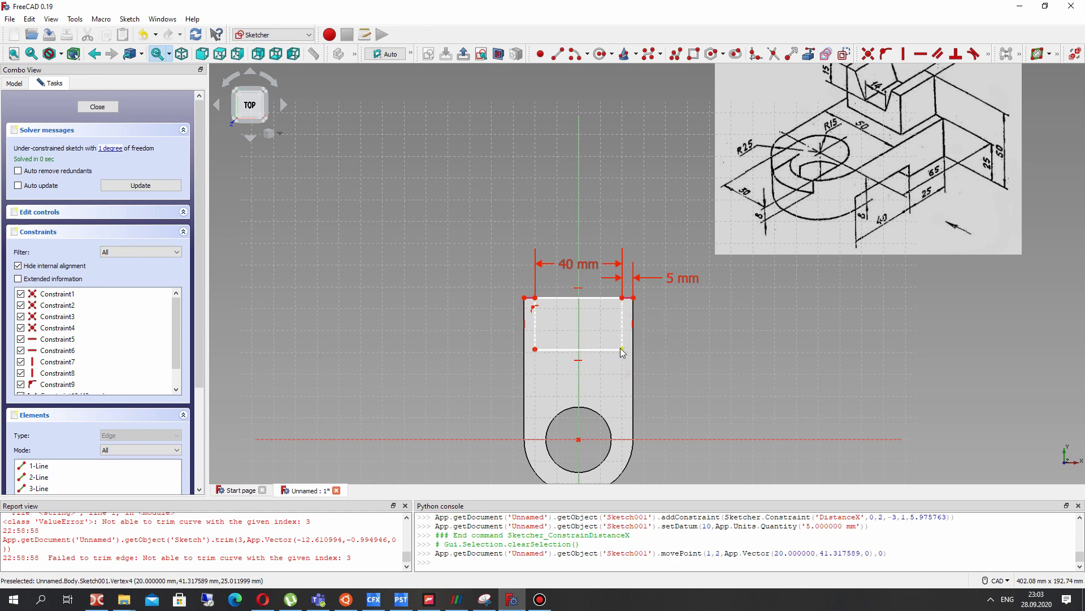
{"action": "left_click", "coordinate": [622, 298]}
{"action": "left_click", "coordinate": [688, 314]}
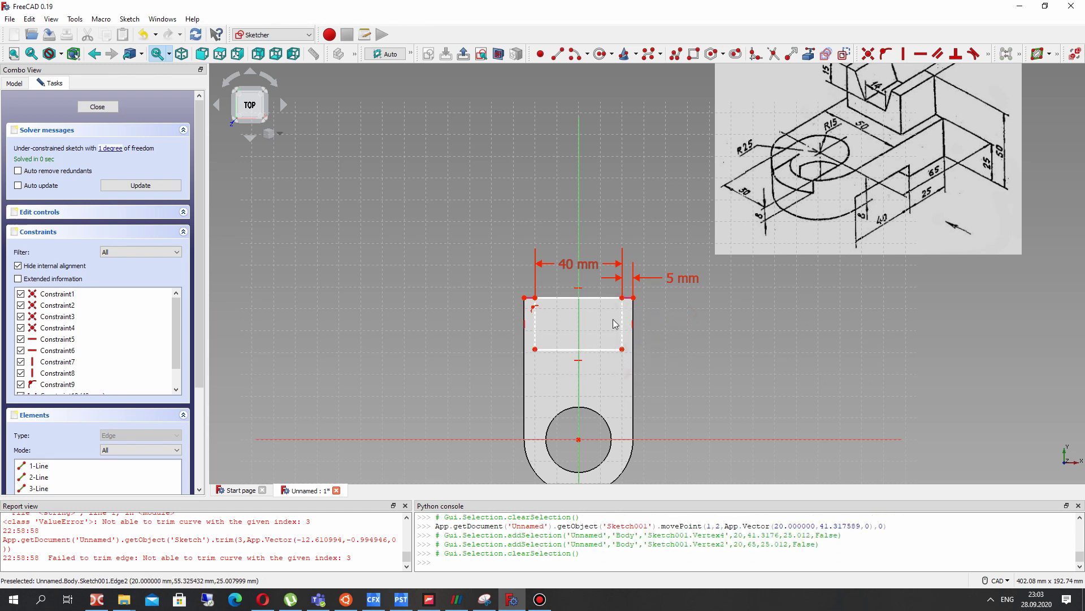
{"action": "left_click", "coordinate": [625, 328]}
{"action": "left_click", "coordinate": [988, 53]}
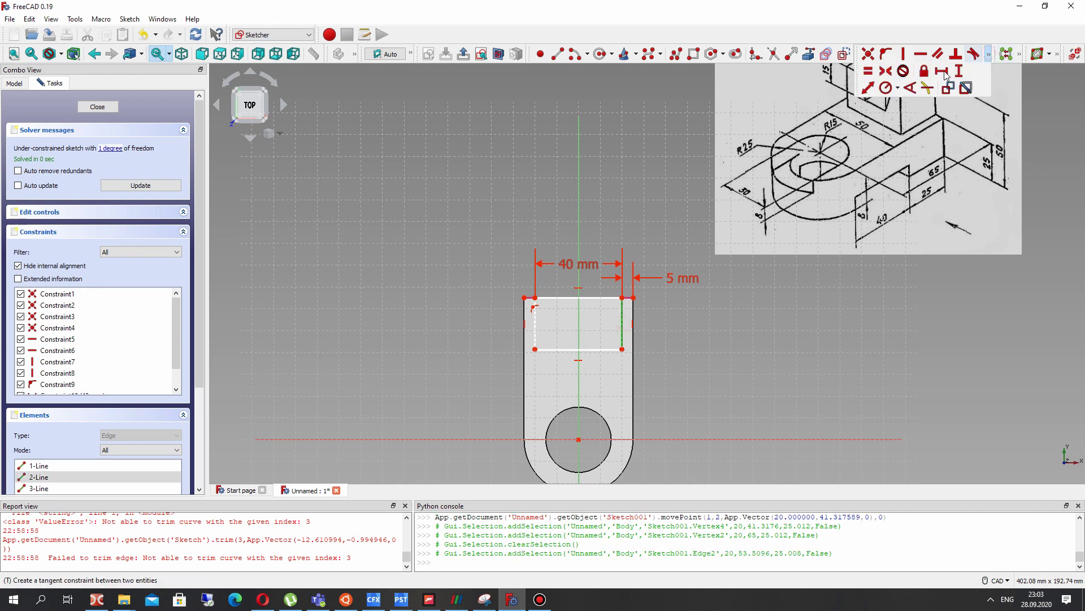
{"action": "left_click", "coordinate": [959, 71]}
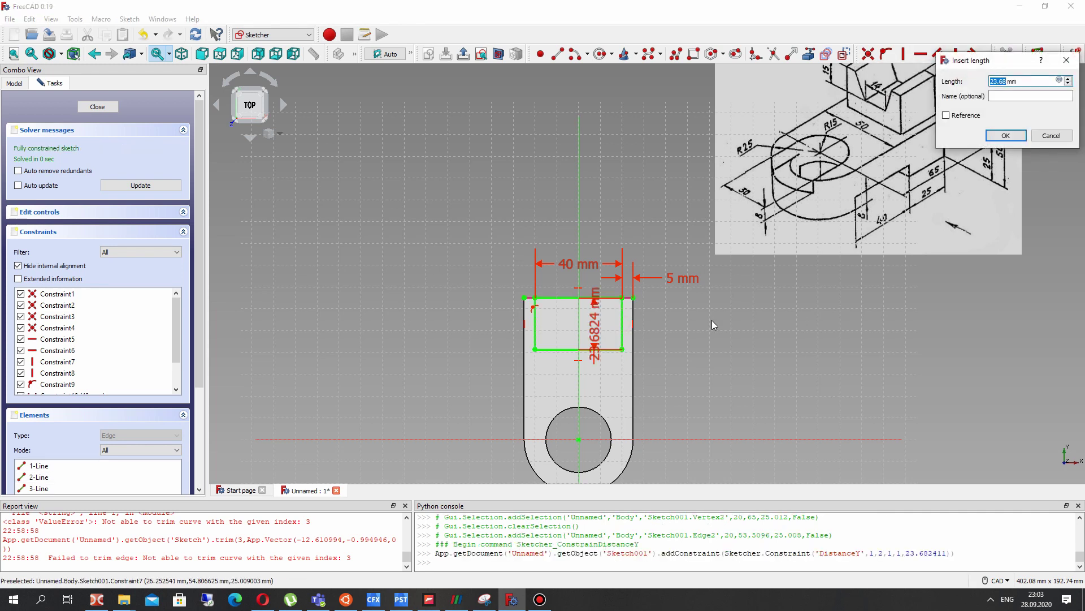
{"action": "type", "text": "10"}
{"action": "left_click", "coordinate": [991, 136]}
- Set the rectangle's vertical dimension to 25 mm, rearrange the dimension labels clear of the outline, and close the sketch
{"action": "middle_click_drag", "start_coordinate": [780, 165], "coordinate": [767, 236]}
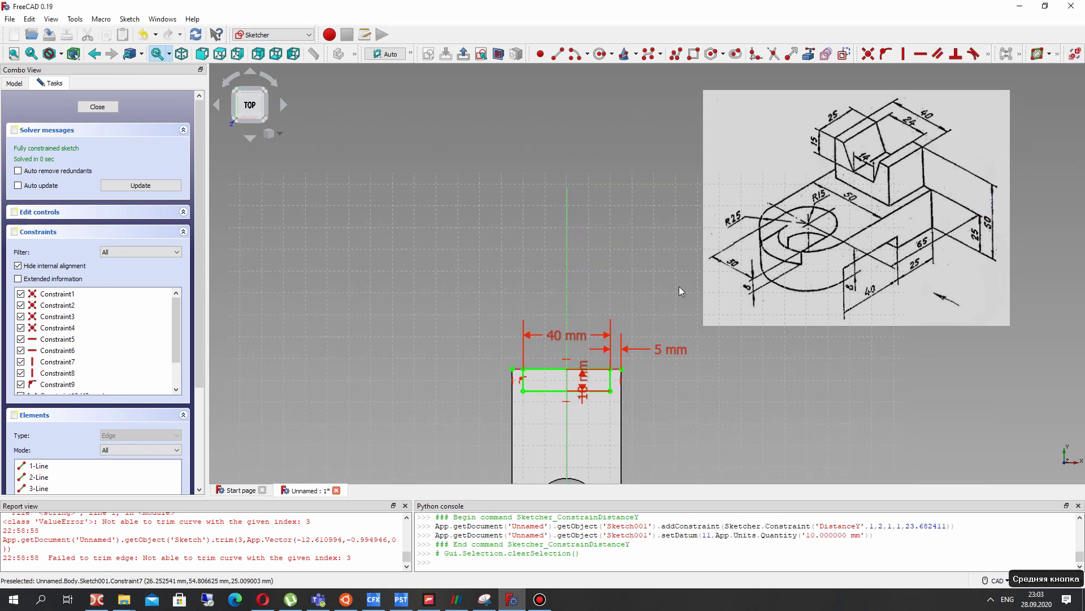
{"action": "left_click_drag", "start_coordinate": [584, 397], "coordinate": [649, 426]}
{"action": "double_click", "coordinate": [649, 426]}
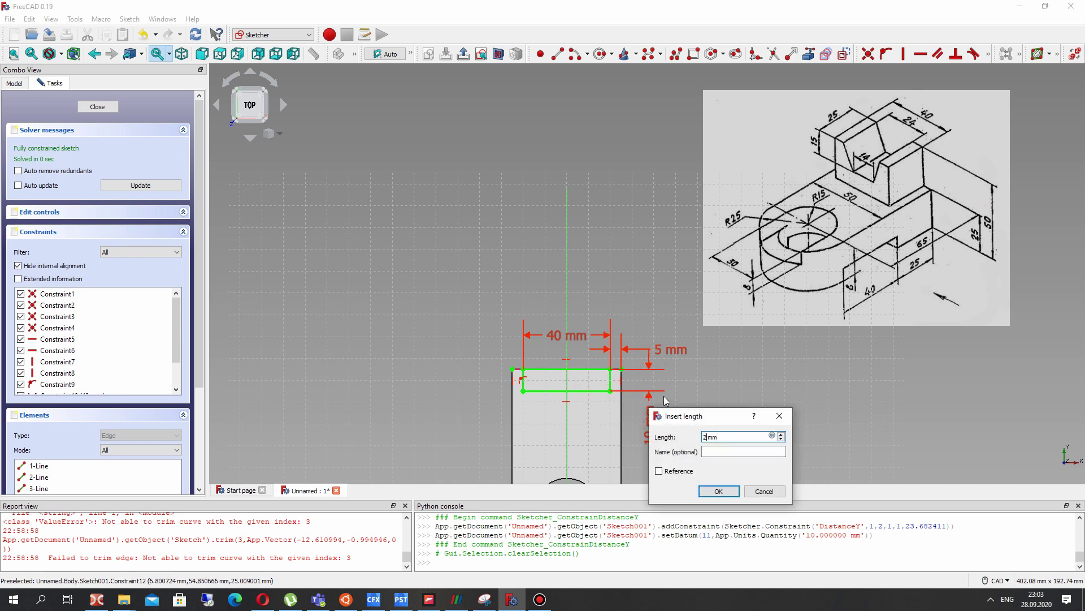
{"action": "key", "text": "Return"}
{"action": "left_click_drag", "start_coordinate": [644, 448], "coordinate": [647, 476]}
{"action": "mouse_move", "coordinate": [670, 332]}
{"action": "left_mouse_down"}
{"action": "mouse_move", "coordinate": [656, 298]}
{"action": "mouse_move", "coordinate": [668, 296]}
{"action": "left_mouse_up"}
{"action": "mouse_move", "coordinate": [544, 379]}
{"action": "middle_mouse_down"}
{"action": "mouse_move", "coordinate": [562, 345]}
{"action": "mouse_move", "coordinate": [537, 299]}
{"action": "mouse_move", "coordinate": [541, 286]}
{"action": "middle_mouse_up"}
{"action": "left_click", "coordinate": [97, 107]}
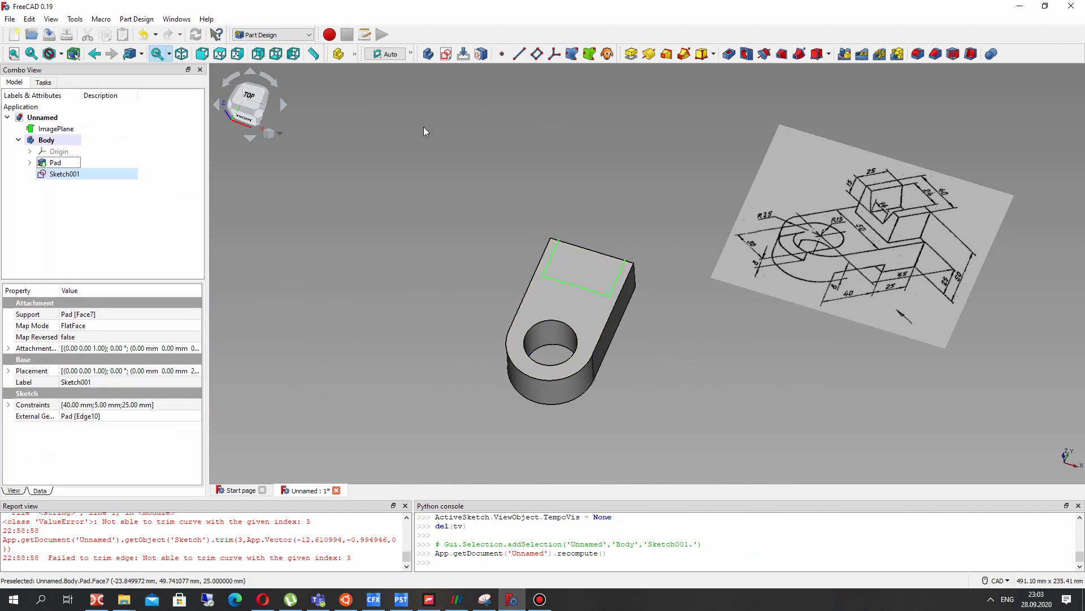
- Pad the rectangle sketch to a length of 25 mm to form the upper block
{"action": "left_click", "coordinate": [630, 57]}
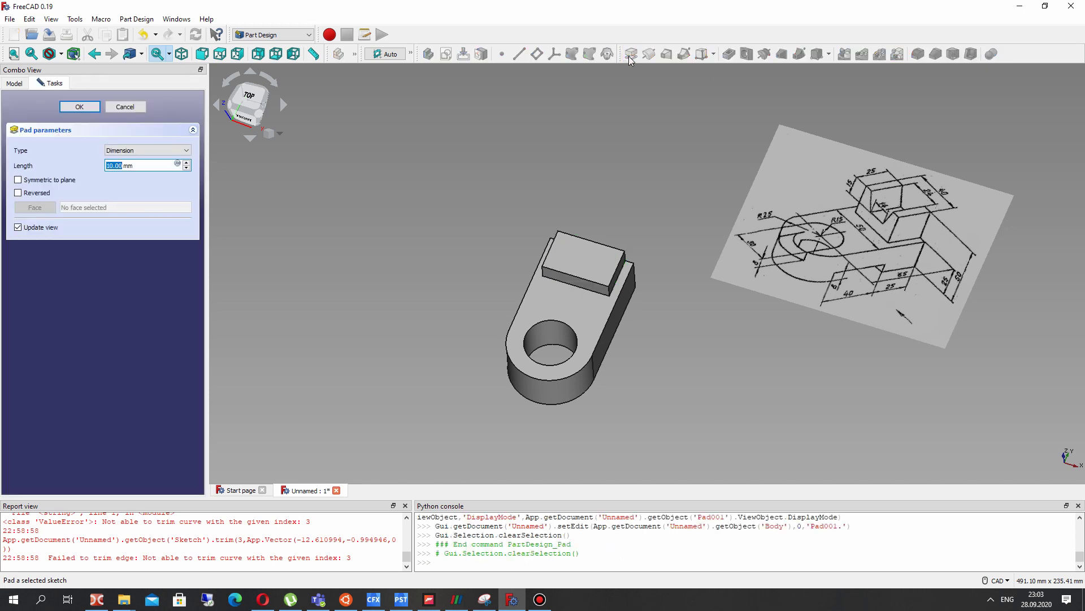
{"action": "type", "text": "25"}
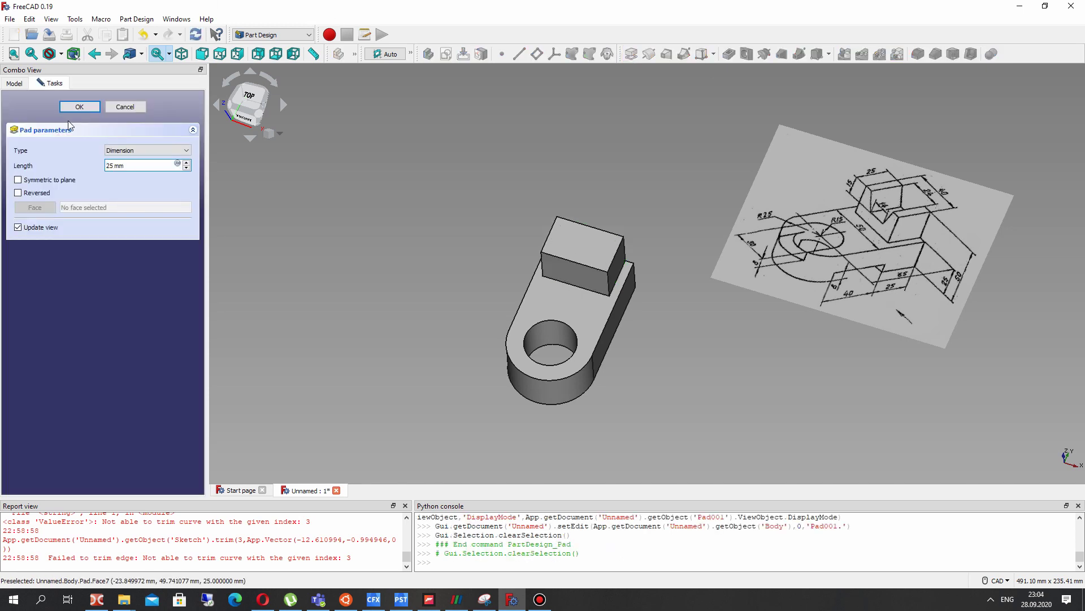
{"action": "left_click", "coordinate": [80, 107]}
{"action": "right_click_drag", "start_coordinate": [600, 302], "coordinate": [554, 235]}
{"action": "right_click_drag", "start_coordinate": [626, 280], "coordinate": [639, 317]}
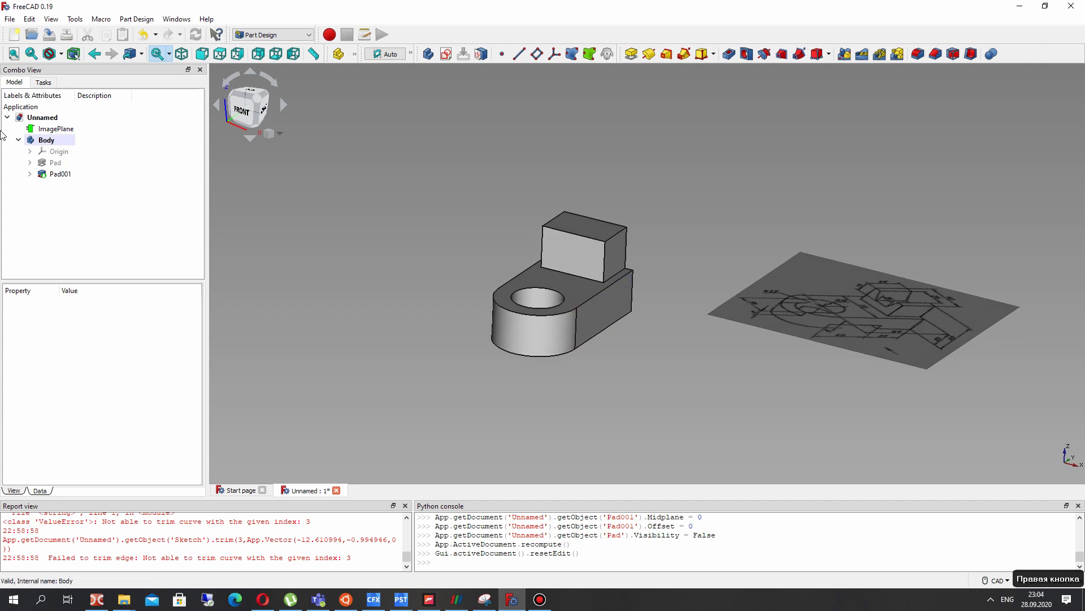
- Transform the reference image plane: rotate it 90° upright about the X axis, raise it 31 mm and shift it 48 mm toward the part
{"action": "left_click", "coordinate": [56, 129]}
{"action": "right_click", "coordinate": [61, 130]}
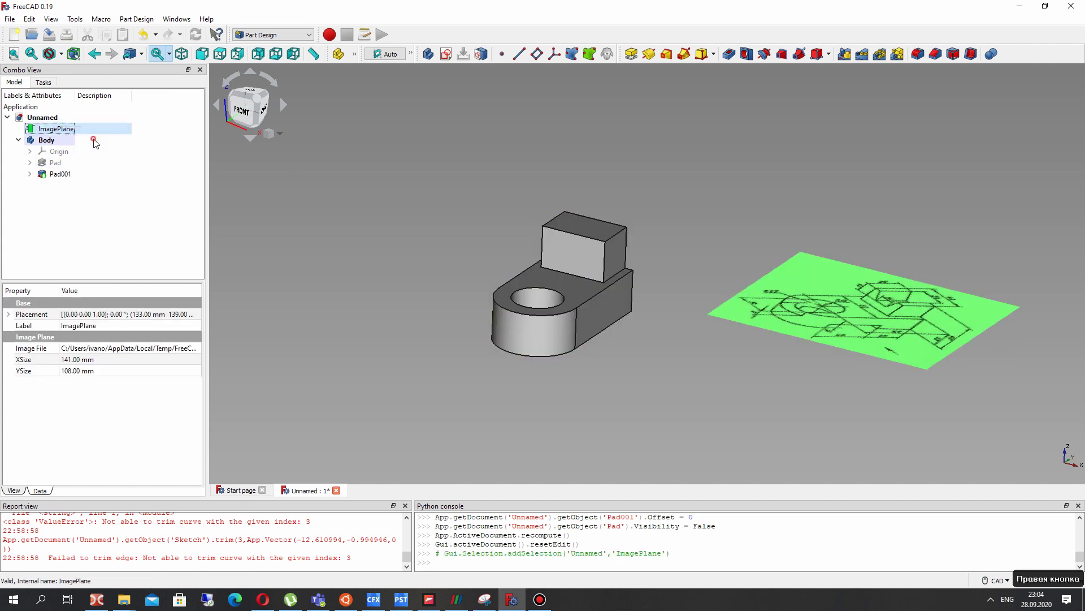
{"action": "left_click", "coordinate": [82, 134]}
{"action": "left_click_drag", "start_coordinate": [894, 236], "coordinate": [841, 255]}
{"action": "left_click_drag", "start_coordinate": [868, 219], "coordinate": [884, 165]}
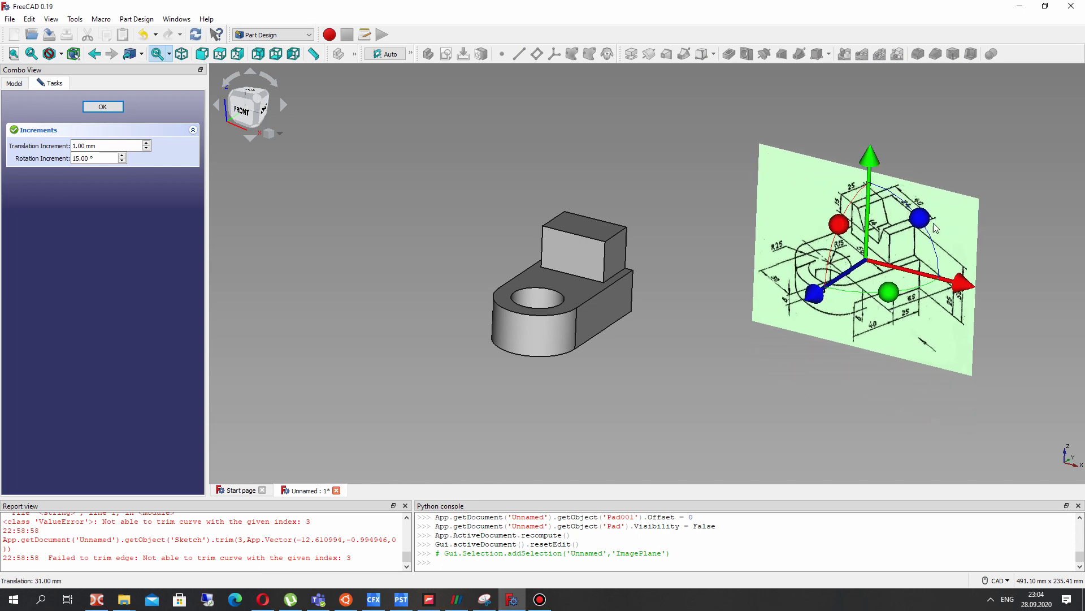
{"action": "left_click_drag", "start_coordinate": [964, 278], "coordinate": [892, 258]}
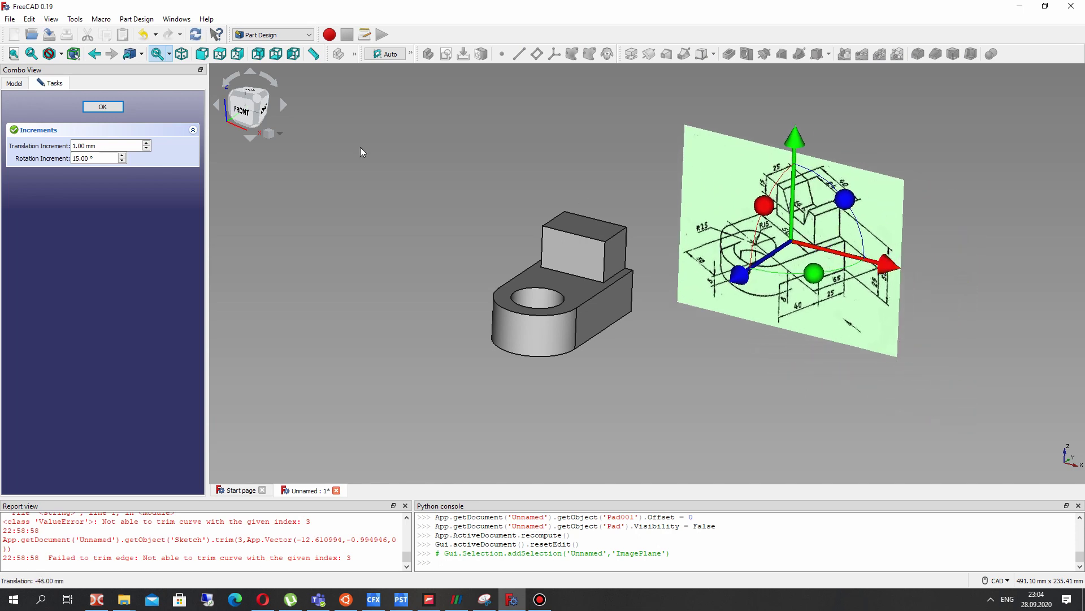
{"action": "left_click", "coordinate": [105, 106]}
- Create a sketch on the upper block's front face and link the face's top edge as external geometry
{"action": "middle_click_drag", "start_coordinate": [565, 263], "coordinate": [699, 283]}
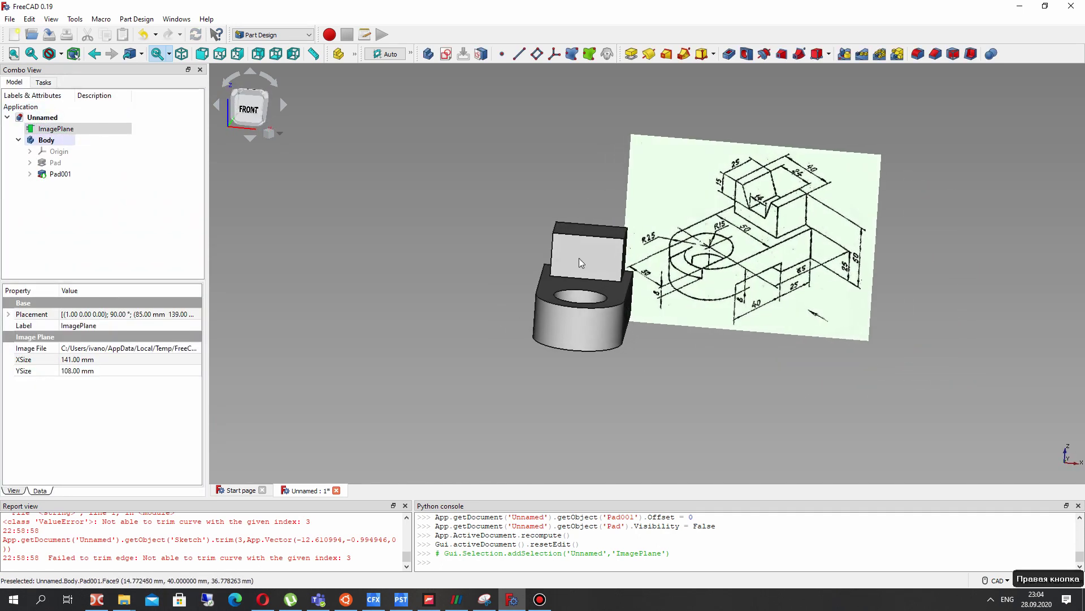
{"action": "left_click", "coordinate": [579, 257]}
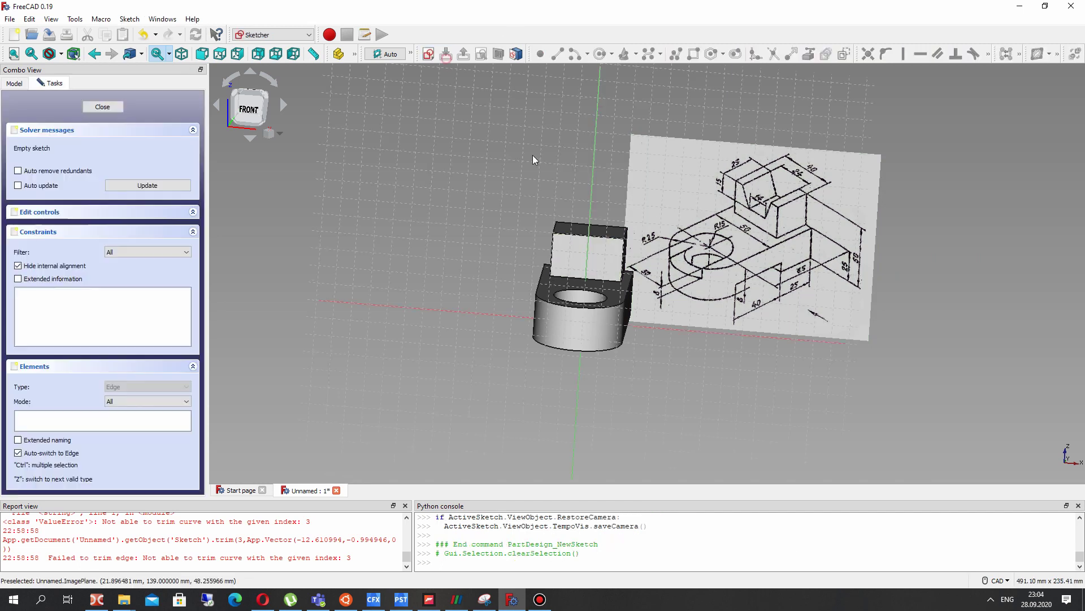
{"action": "scroll", "coordinate": [599, 257], "scroll_direction": "up", "scroll_amount": 5}
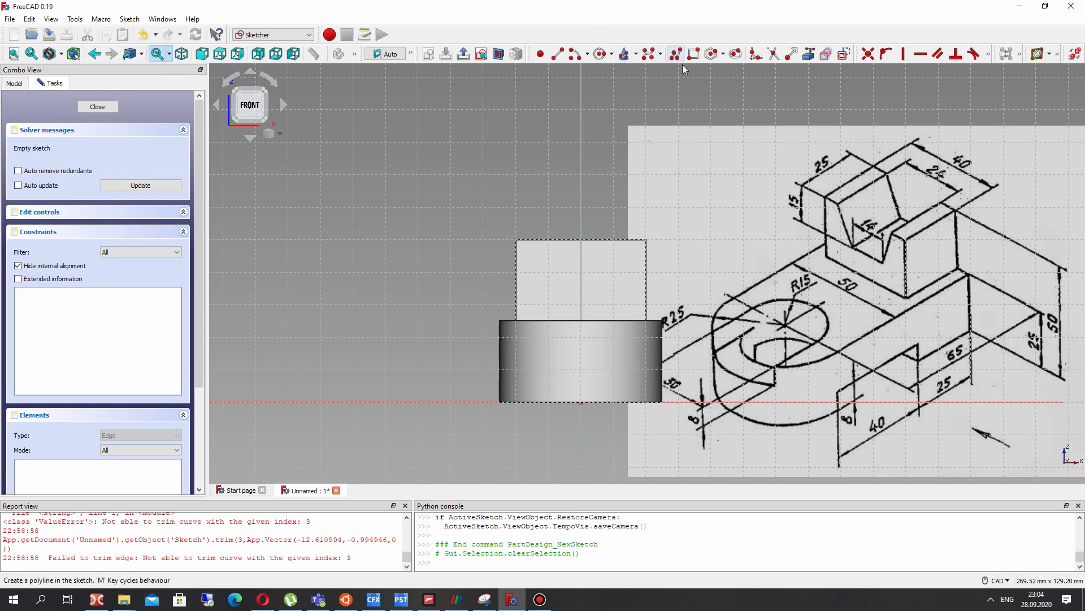
{"action": "left_click", "coordinate": [808, 54]}
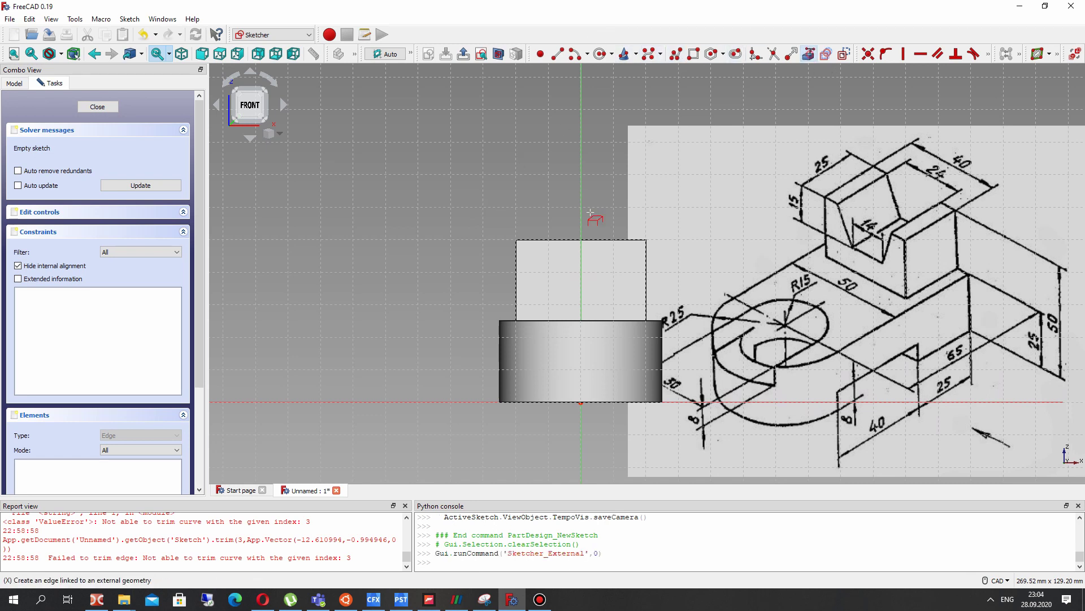
{"action": "left_click", "coordinate": [561, 239]}
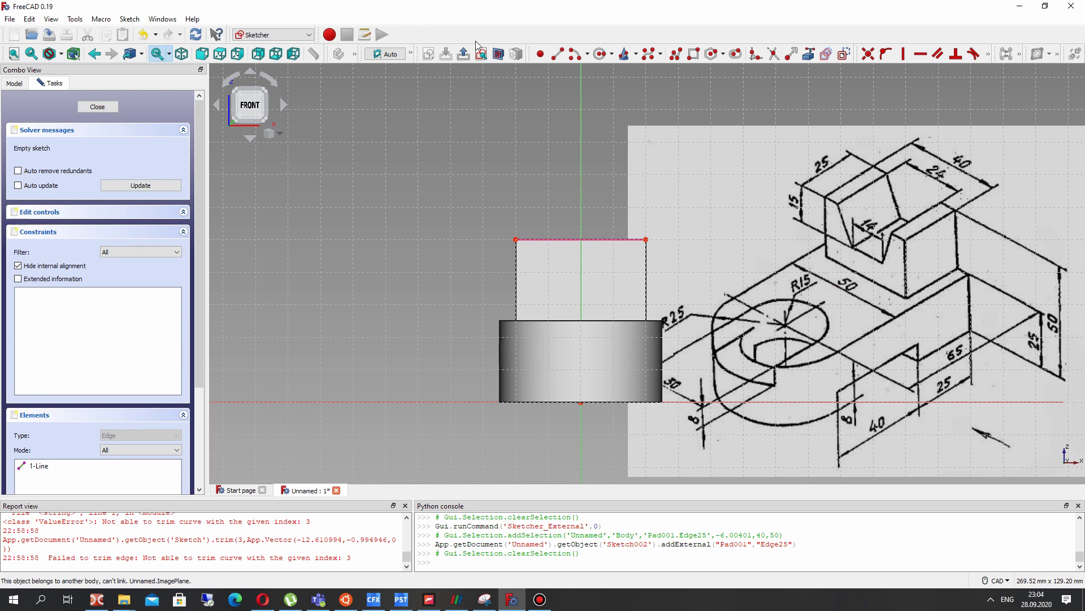
- Start a sketch line on the block's linked top edge, left of the vertical axis
{"action": "left_click", "coordinate": [557, 55]}
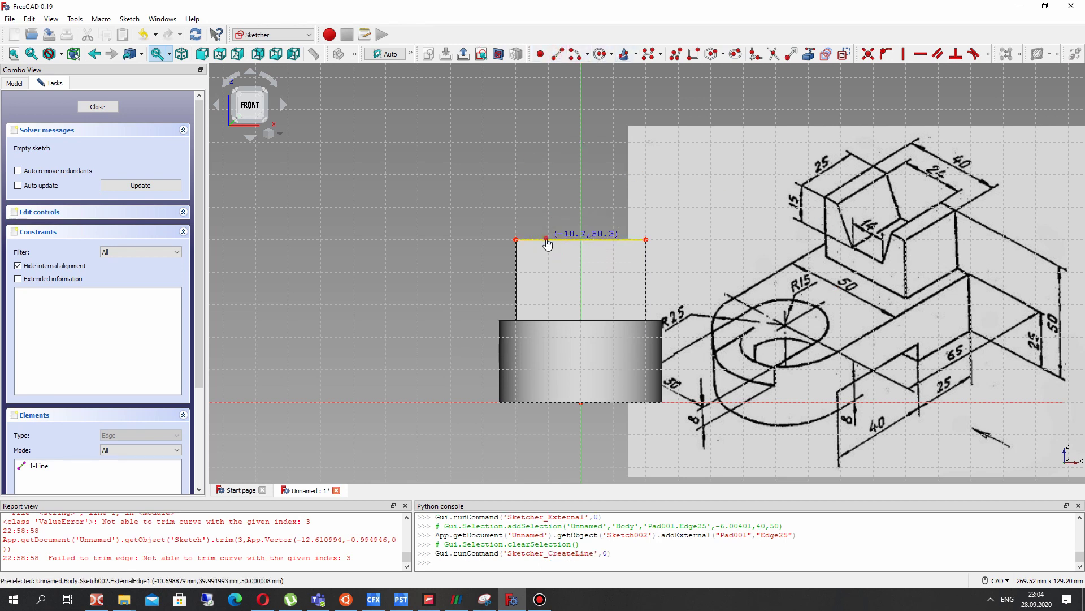
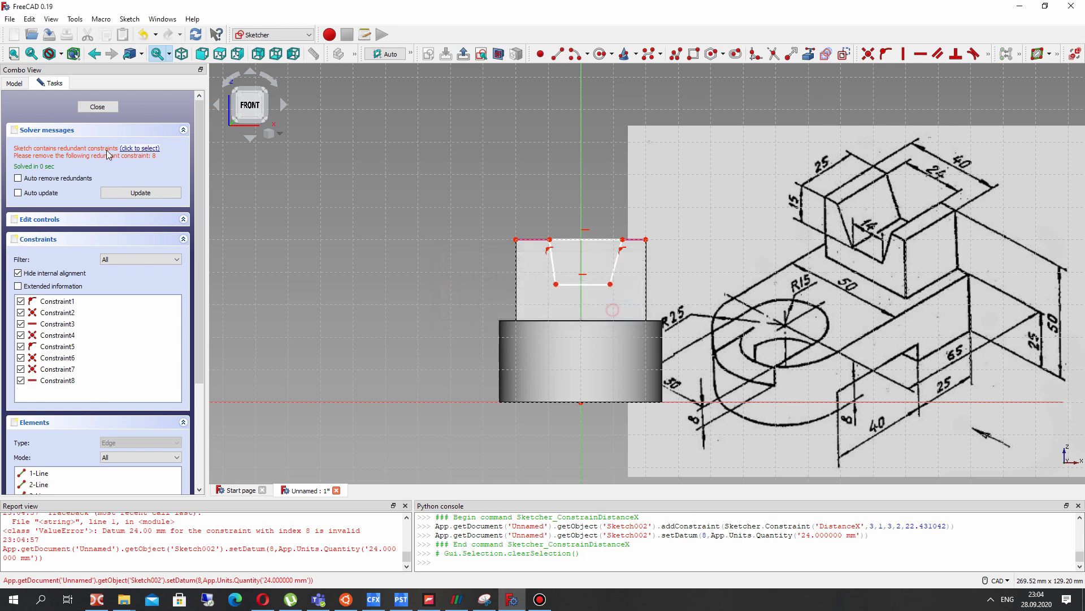
- Delete the redundant horizontal constraint on the notch's top line, fix that line's horizontal length at 24 mm and place the dimension above the block
{"action": "right_click", "coordinate": [69, 383]}
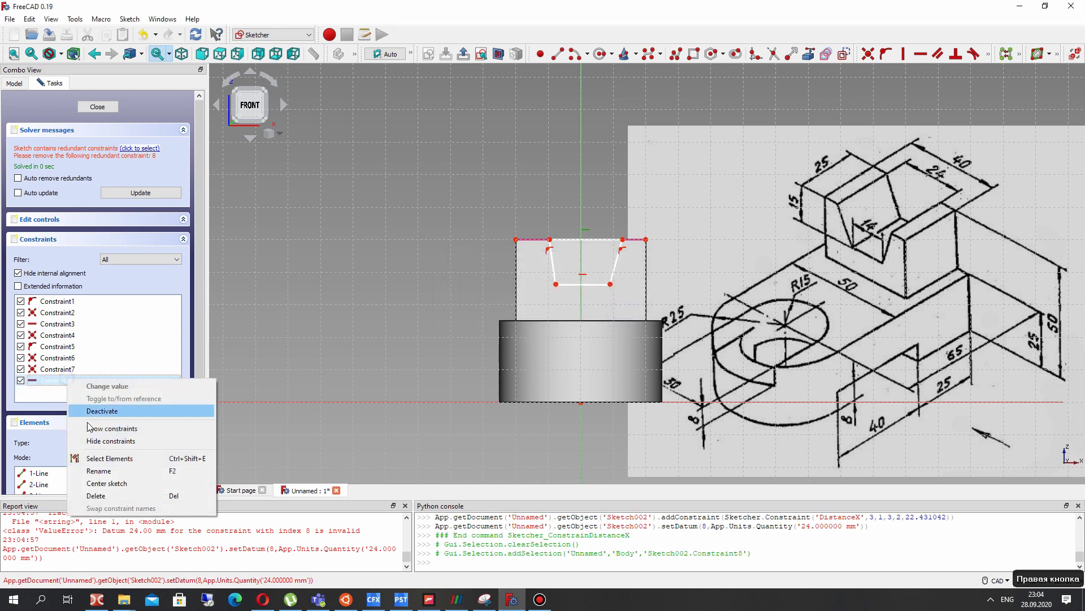
{"action": "left_click", "coordinate": [102, 496]}
{"action": "left_click", "coordinate": [582, 240]}
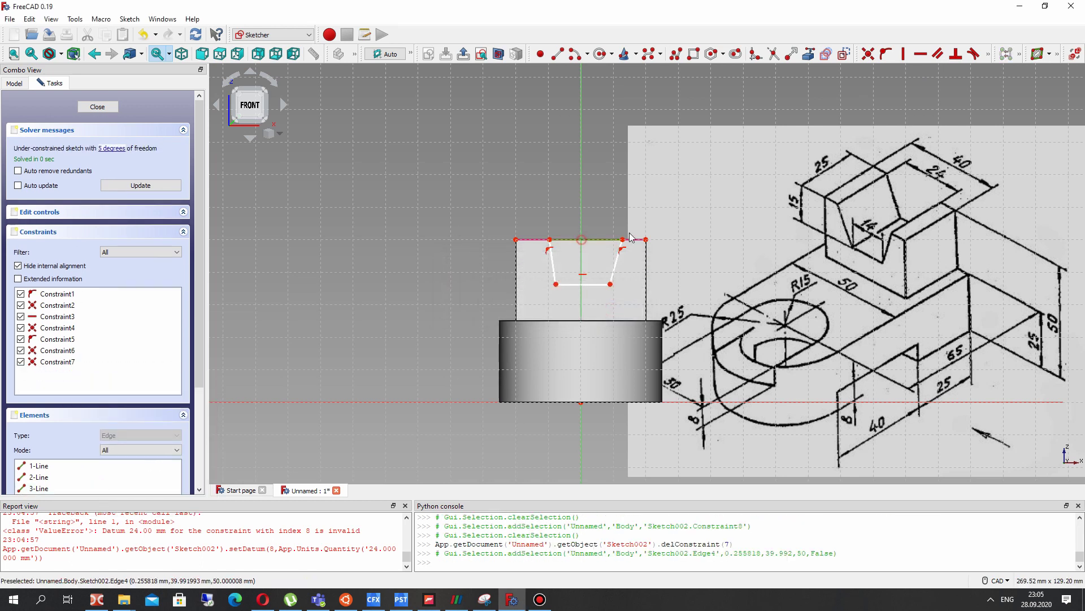
{"action": "left_click", "coordinate": [988, 54]}
{"action": "left_click", "coordinate": [942, 69]}
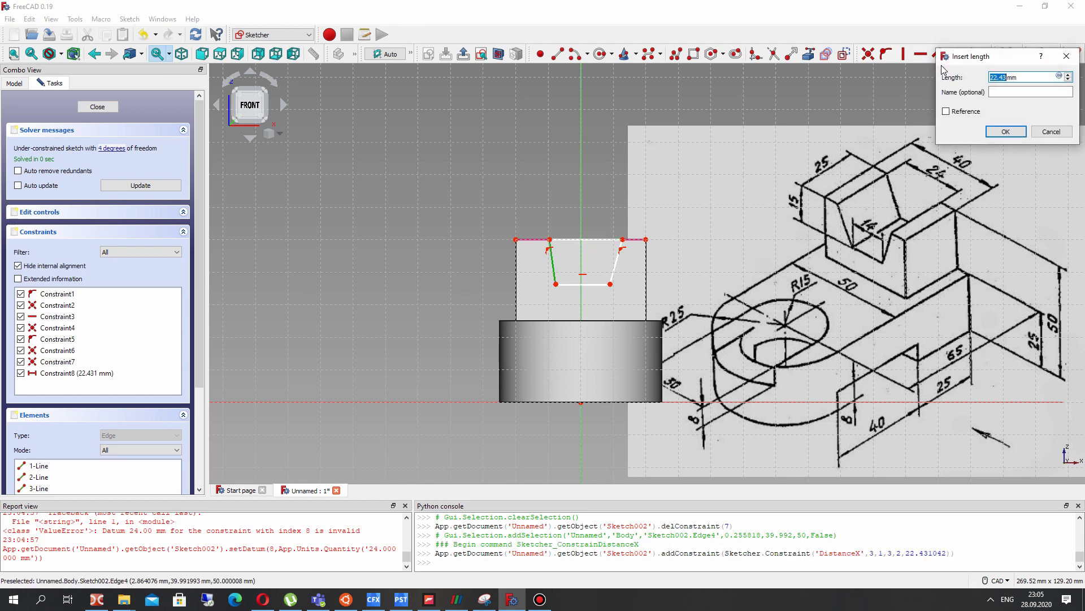
{"action": "type", "text": "24"}
{"action": "key", "text": "Return"}
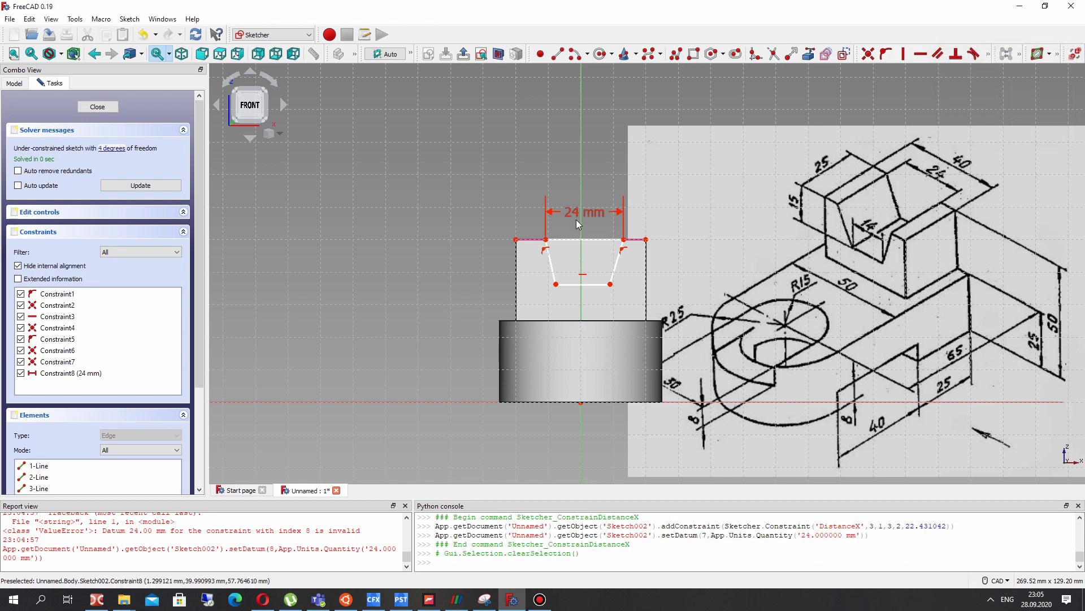
{"action": "left_click_drag", "start_coordinate": [577, 223], "coordinate": [491, 176]}
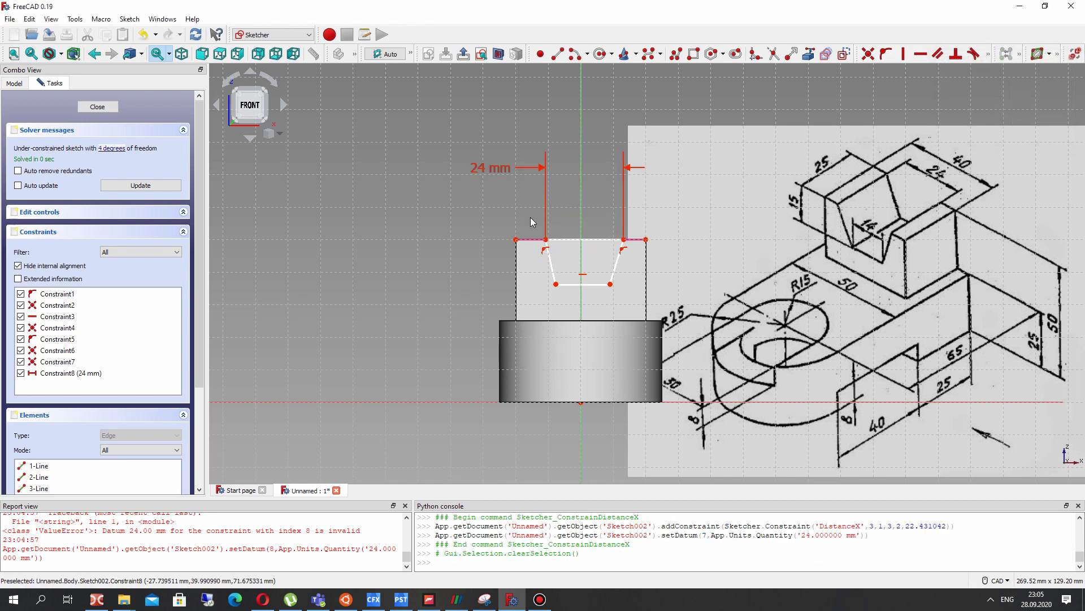
- Constrain the horizontal length of the notch's bottom line to 14 mm and place its dimension beside the block
{"action": "left_click", "coordinate": [569, 284]}
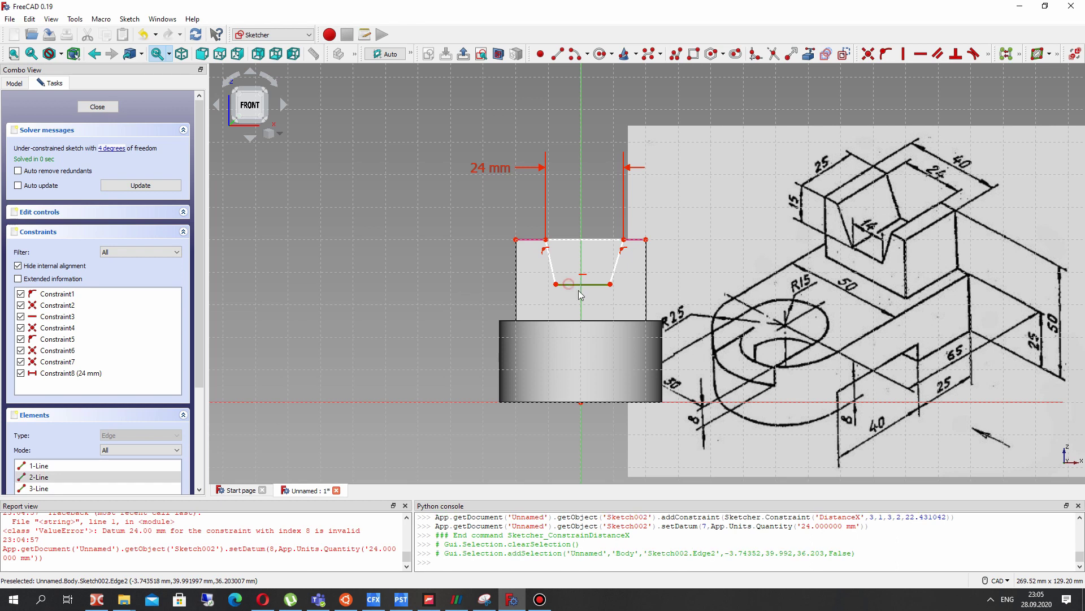
{"action": "left_click", "coordinate": [988, 54]}
{"action": "left_click", "coordinate": [943, 79]}
{"action": "type", "text": "14"}
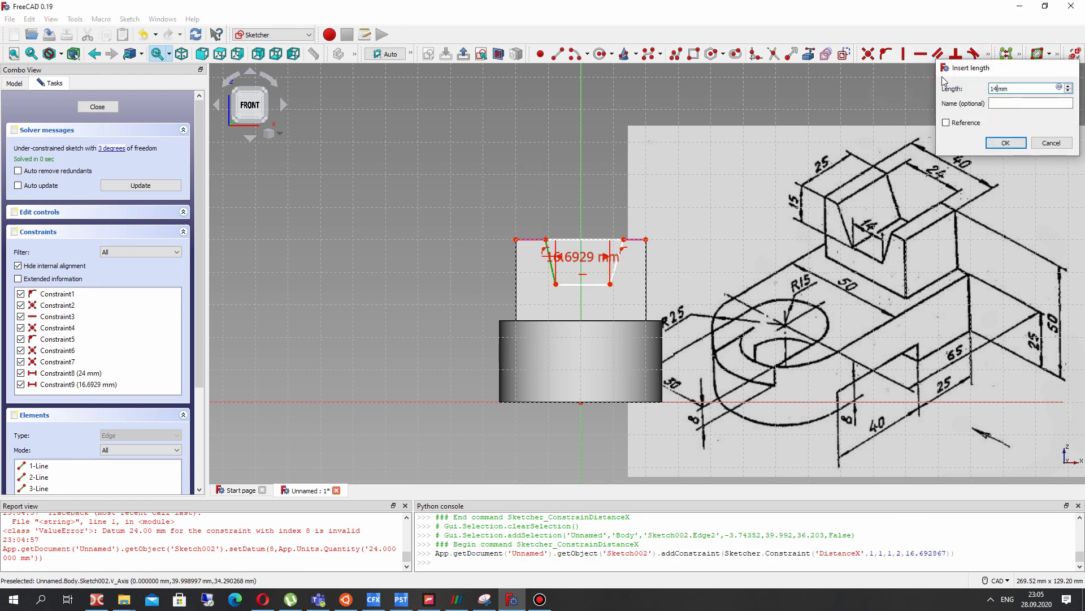
{"action": "key", "text": "Return"}
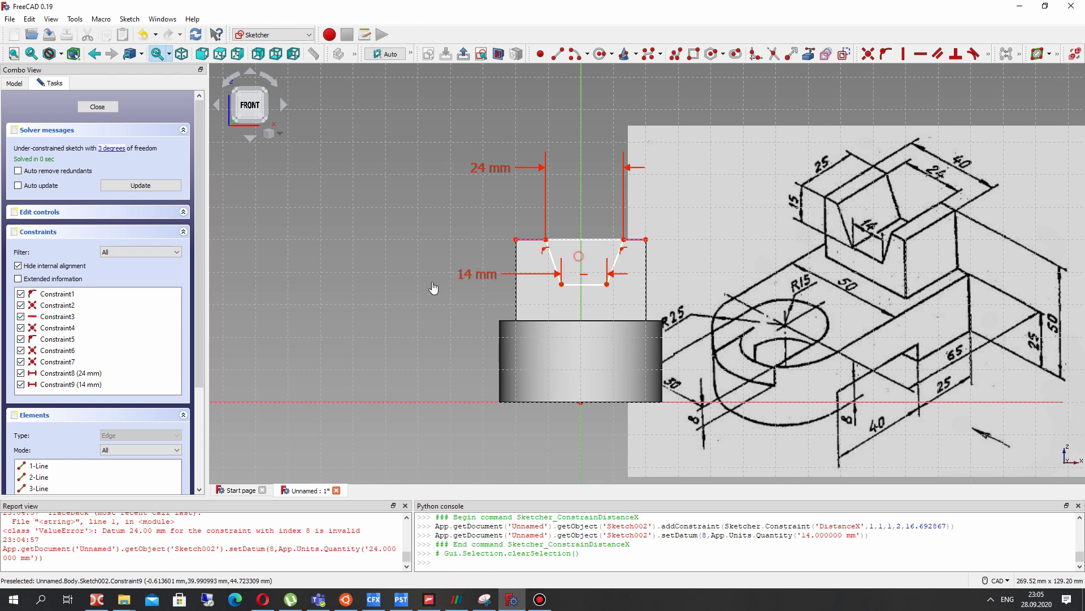
{"action": "left_click_drag", "start_coordinate": [429, 308], "coordinate": [474, 306]}
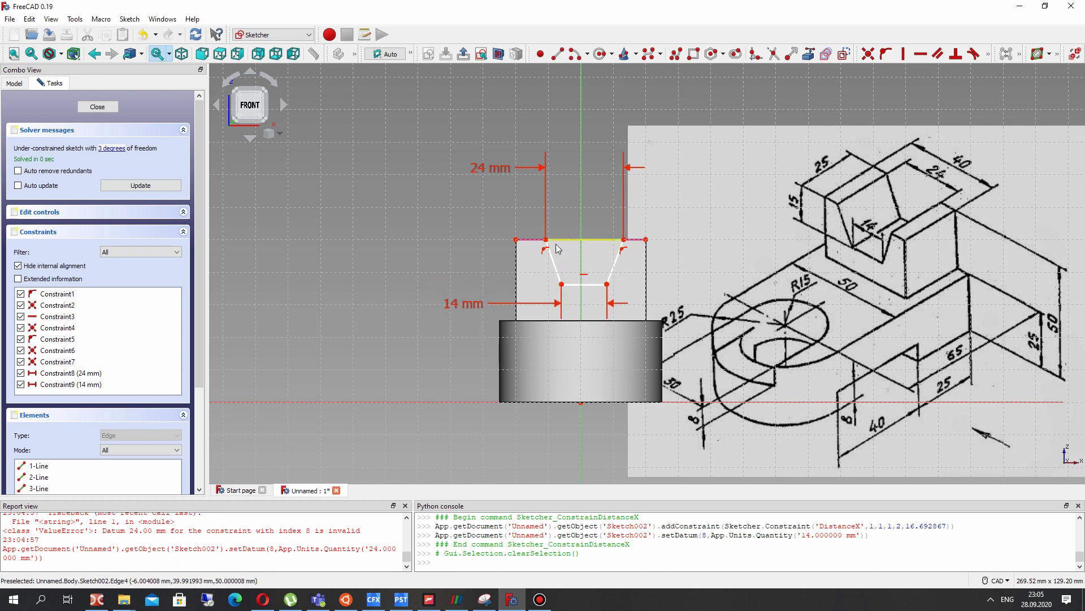
- Constrain the horizontal distance from the block's top-left corner to the notch's top-left corner to 8 mm and place the dimension outside the block
{"action": "left_click_drag", "start_coordinate": [546, 239], "coordinate": [545, 239]}
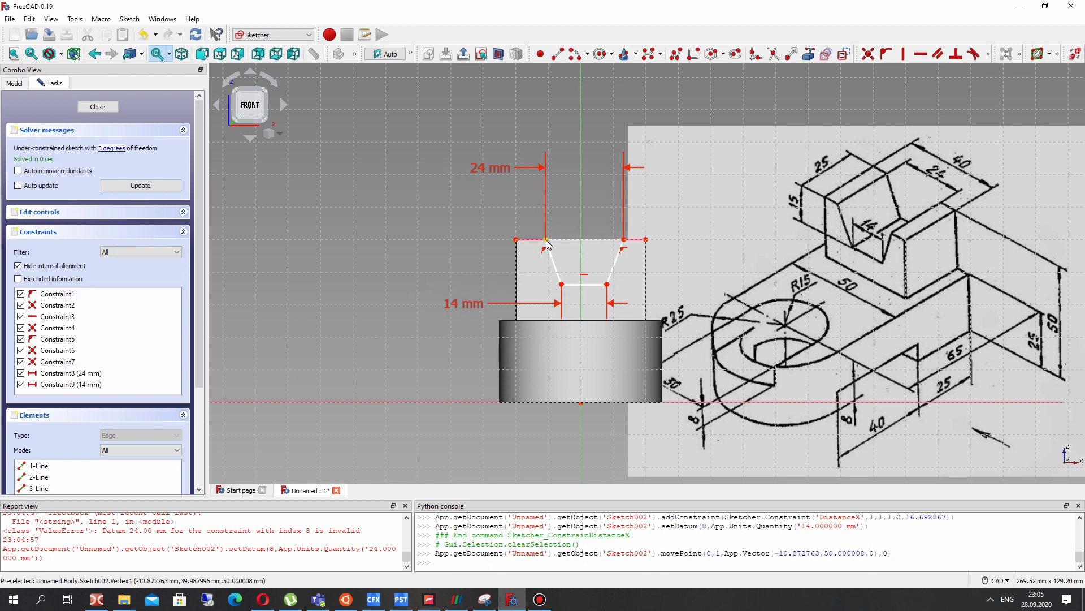
{"action": "left_click", "coordinate": [546, 239]}
{"action": "left_click", "coordinate": [512, 239]}
{"action": "left_click", "coordinate": [516, 239]}
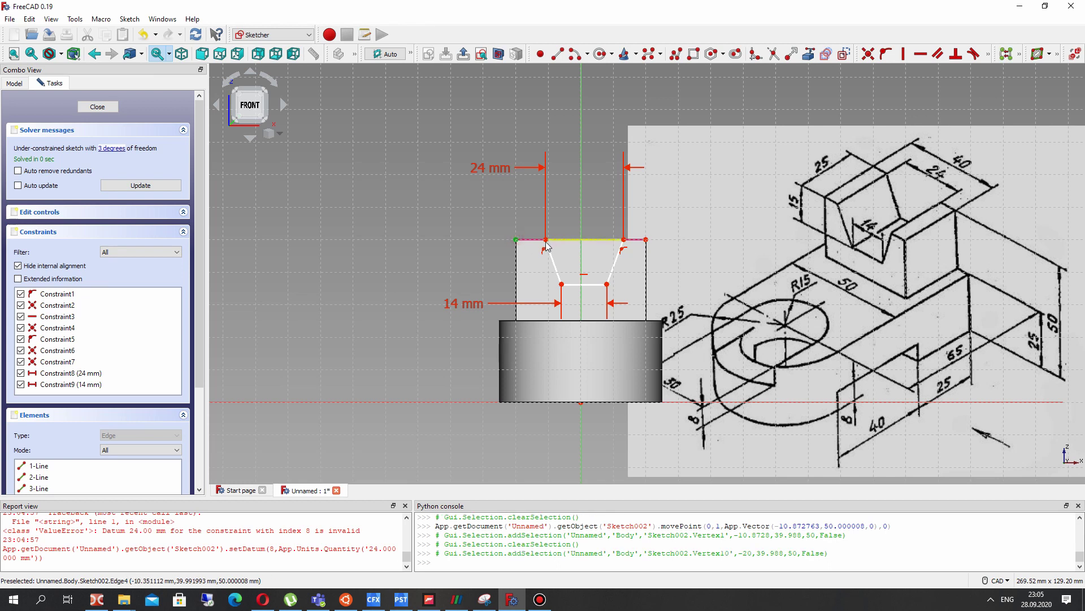
{"action": "left_click", "coordinate": [546, 241]}
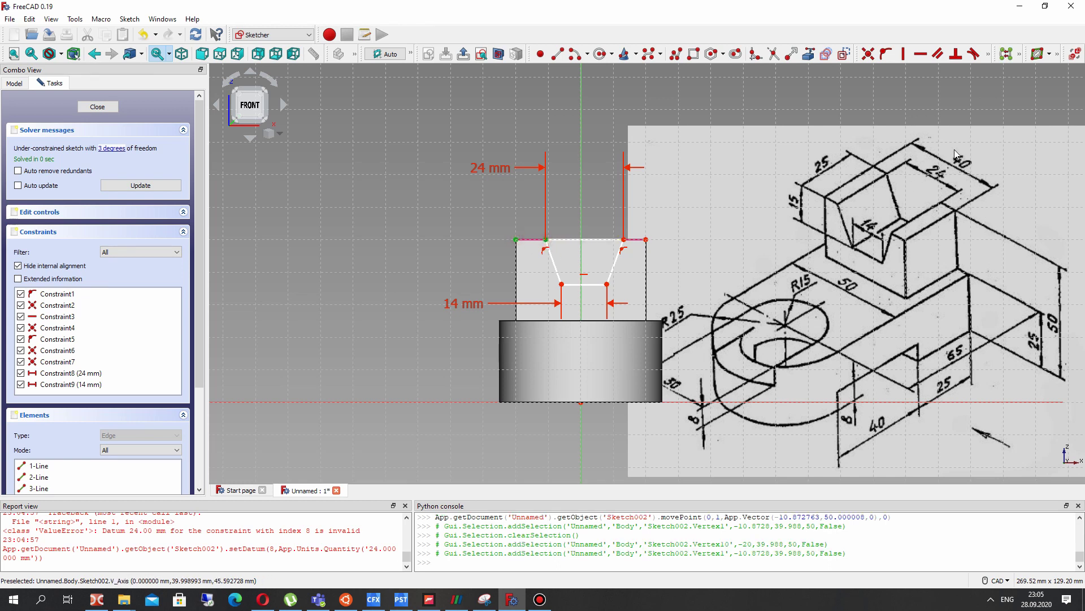
{"action": "left_click", "coordinate": [988, 58]}
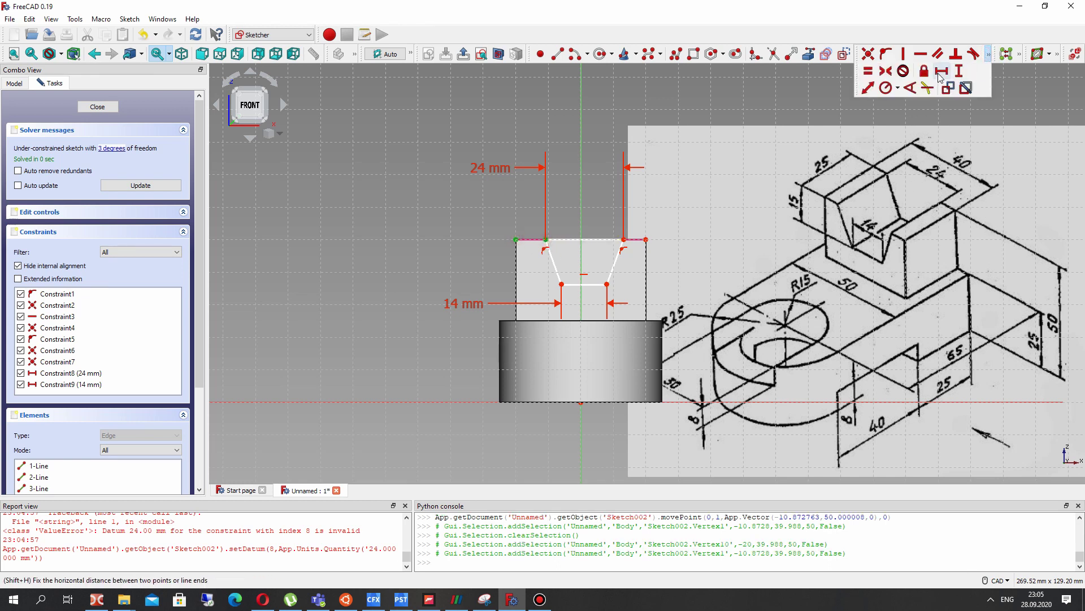
{"action": "left_click", "coordinate": [940, 77]}
{"action": "key", "text": "Return"}
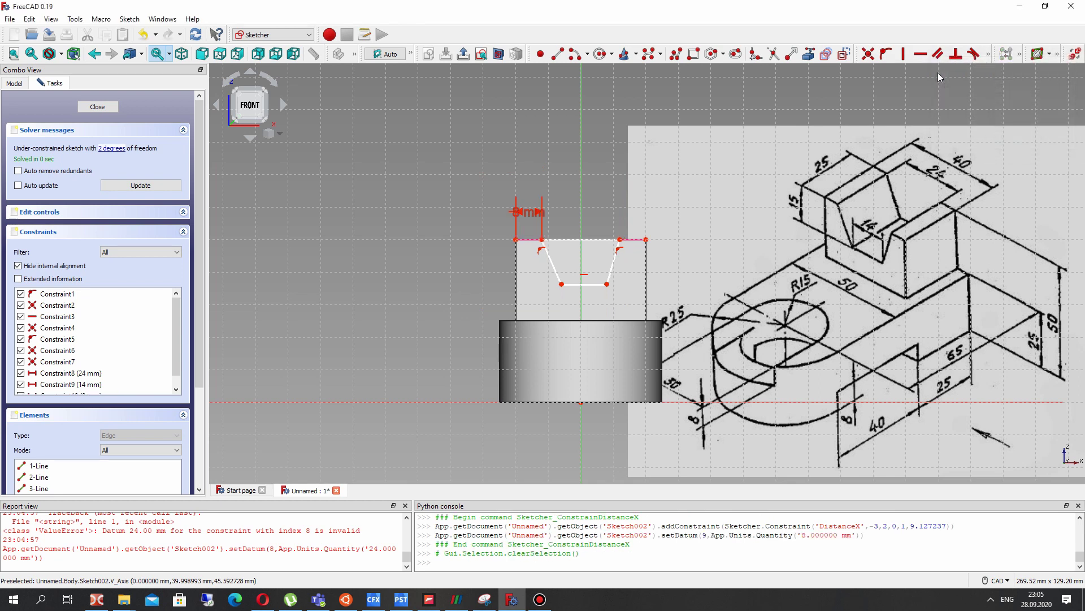
{"action": "left_click_drag", "start_coordinate": [530, 219], "coordinate": [452, 210]}
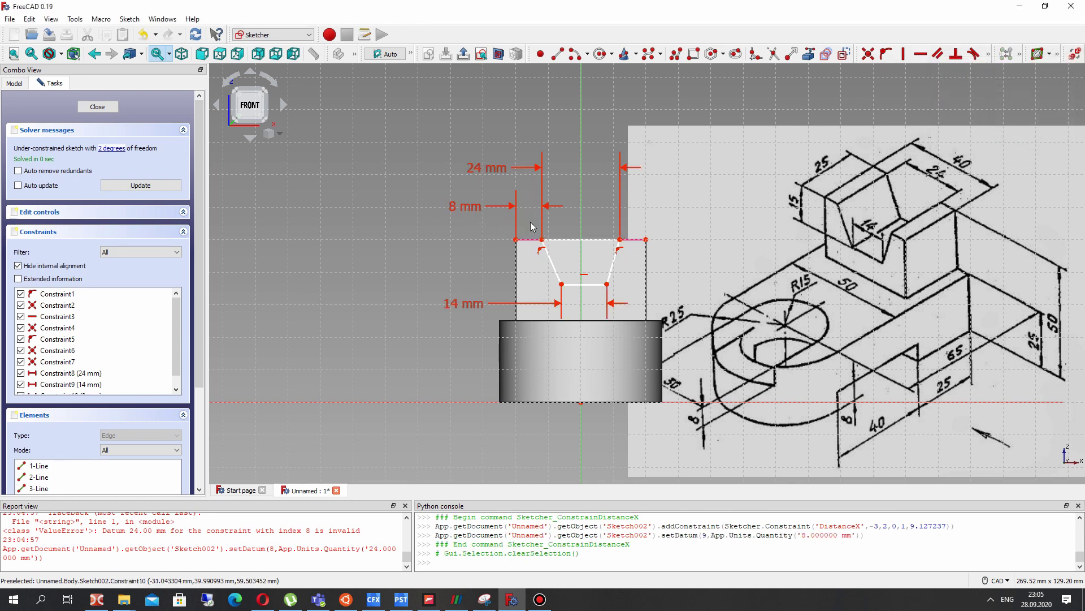
- Shift the notch's top-right and bottom-right corner points slightly to test the profile's remaining freedom
{"action": "left_click", "coordinate": [546, 239]}
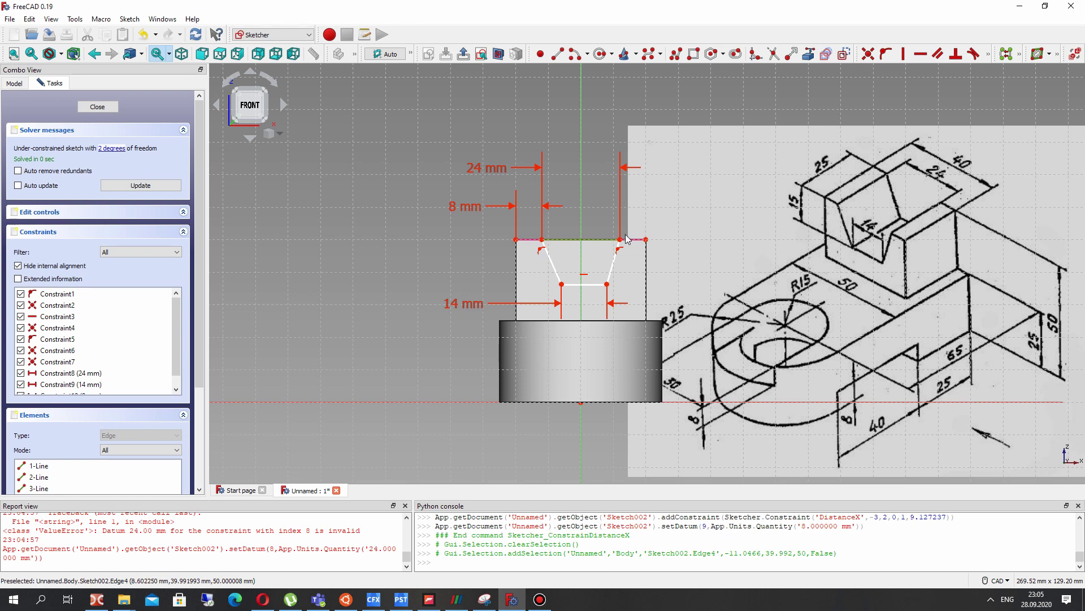
{"action": "left_click_drag", "start_coordinate": [620, 240], "coordinate": [625, 244]}
{"action": "left_click_drag", "start_coordinate": [606, 285], "coordinate": [606, 288]}
{"action": "left_click", "coordinate": [562, 286]}
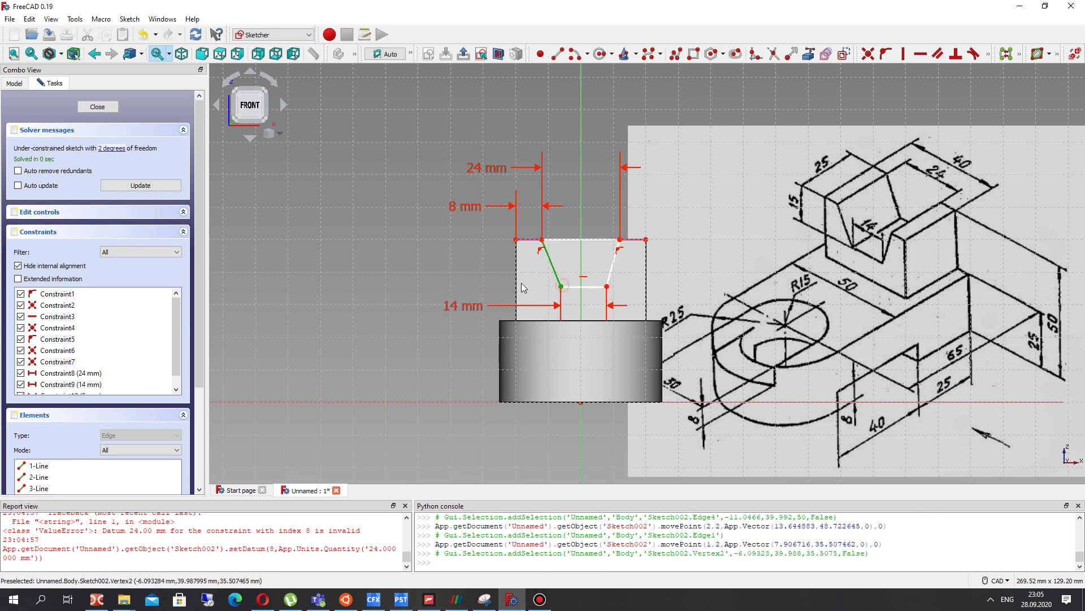
{"action": "left_click", "coordinate": [515, 263]}
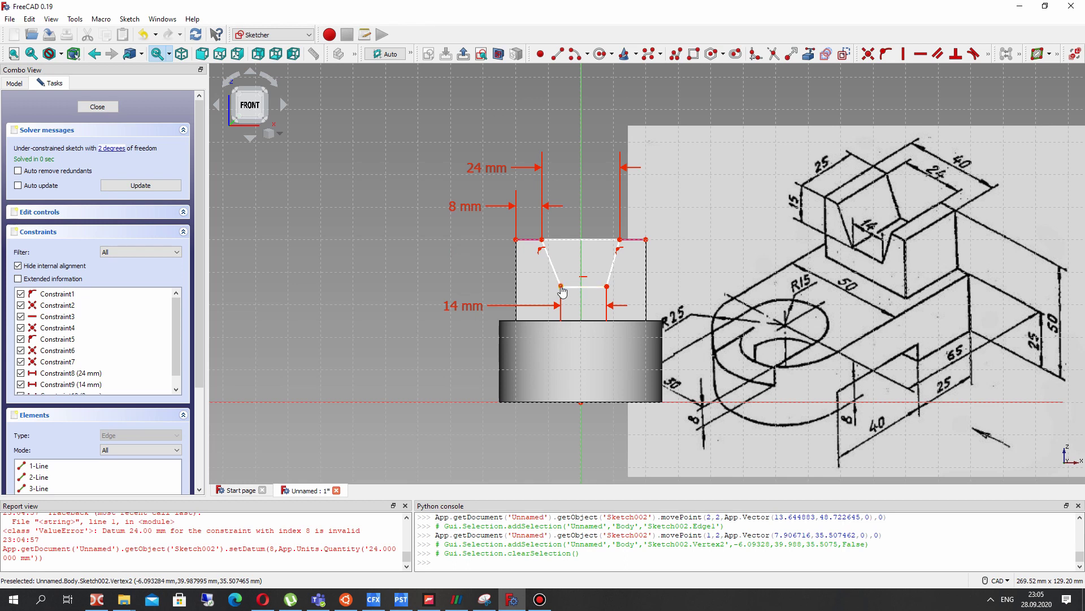
- Constrain the horizontal distance from the block's top-left corner to the notch's bottom-left corner to 13 mm and reposition the 14 mm dimension
{"action": "left_click", "coordinate": [559, 287]}
{"action": "left_click", "coordinate": [516, 240]}
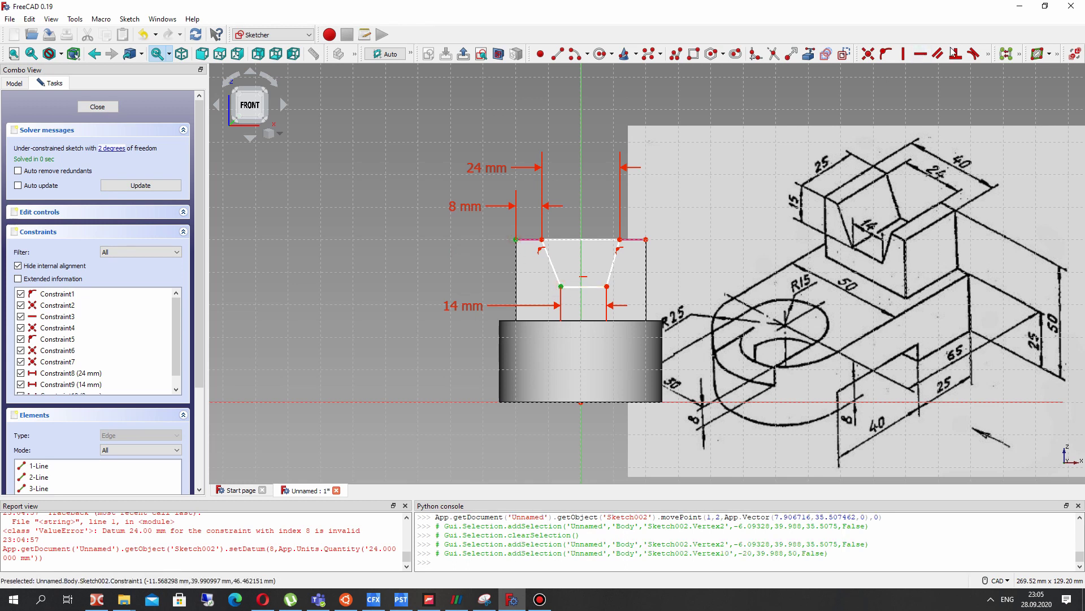
{"action": "left_click", "coordinate": [987, 55]}
{"action": "left_click", "coordinate": [942, 76]}
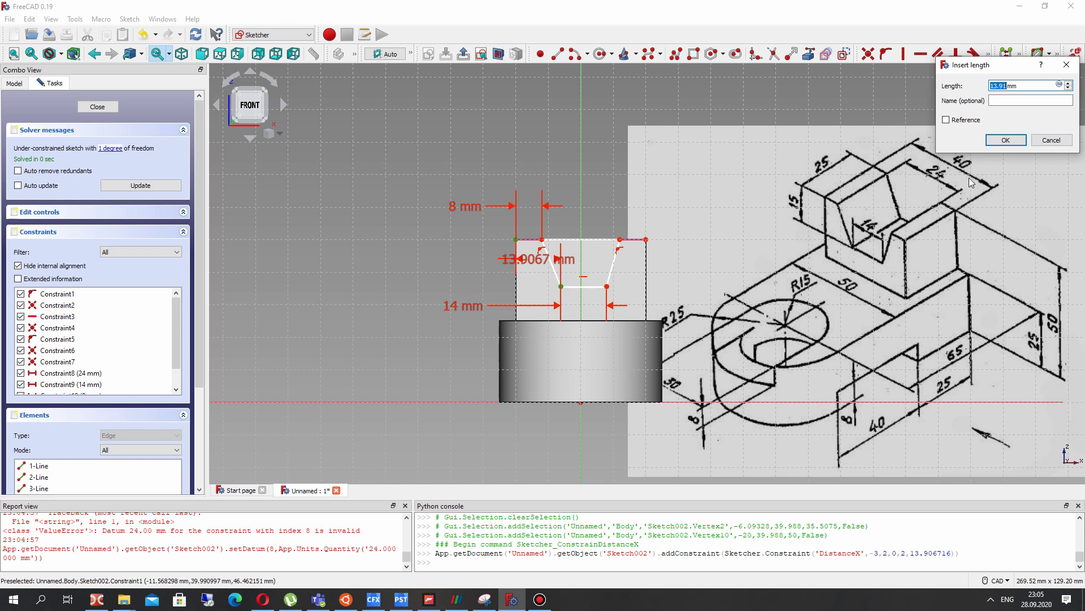
{"action": "type", "text": "13"}
{"action": "key", "text": "Return"}
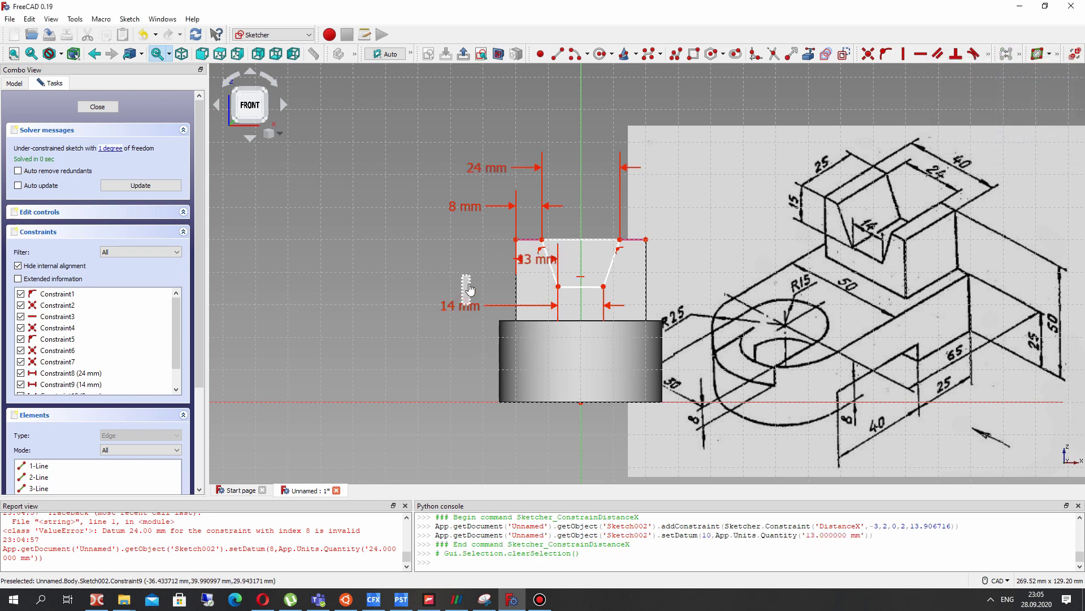
{"action": "left_click_drag", "start_coordinate": [459, 312], "coordinate": [441, 305]}
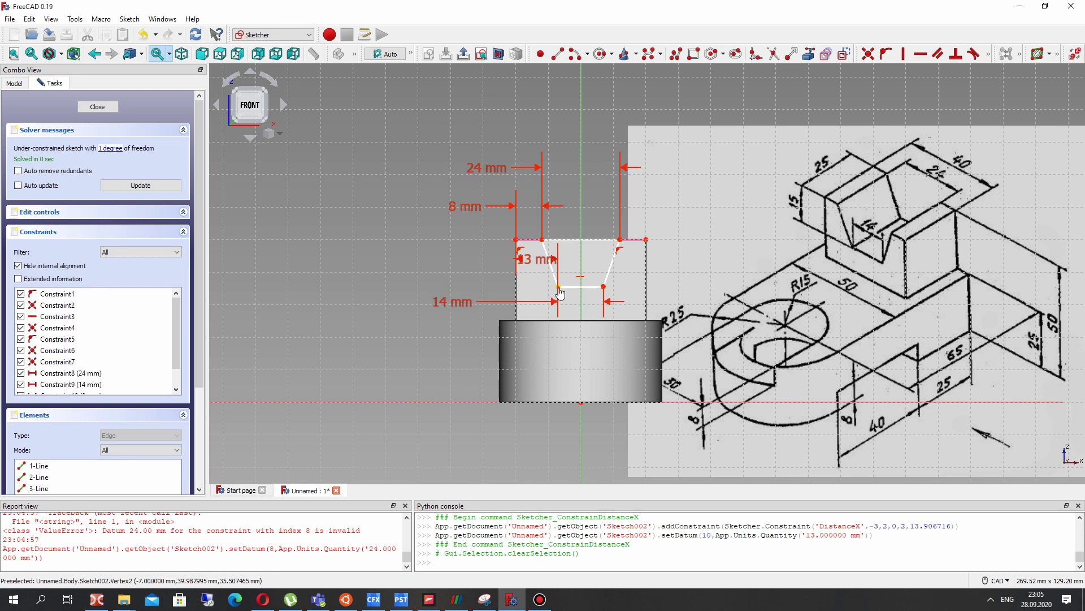
- Constrain the notch's vertical depth between its left corner points to 15 mm and move the 15 mm and 13 mm dimensions clear of the block
{"action": "mouse_move", "coordinate": [557, 286]}
{"action": "left_mouse_down"}
{"action": "mouse_move", "coordinate": [554, 296]}
{"action": "mouse_move", "coordinate": [550, 276]}
{"action": "mouse_move", "coordinate": [552, 291]}
{"action": "left_mouse_up"}
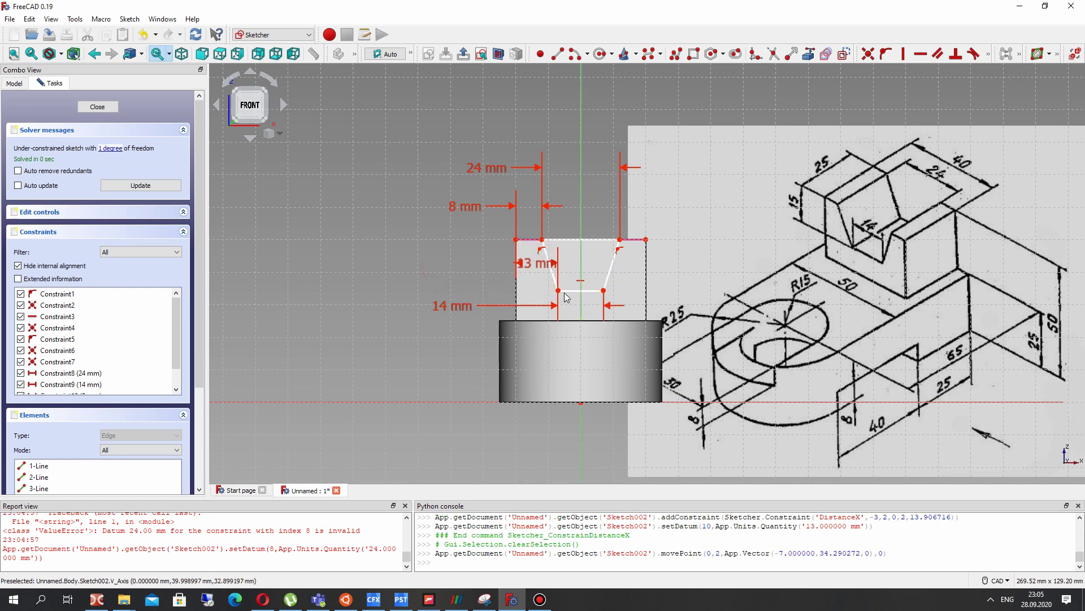
{"action": "left_click", "coordinate": [558, 291]}
{"action": "left_click", "coordinate": [542, 240]}
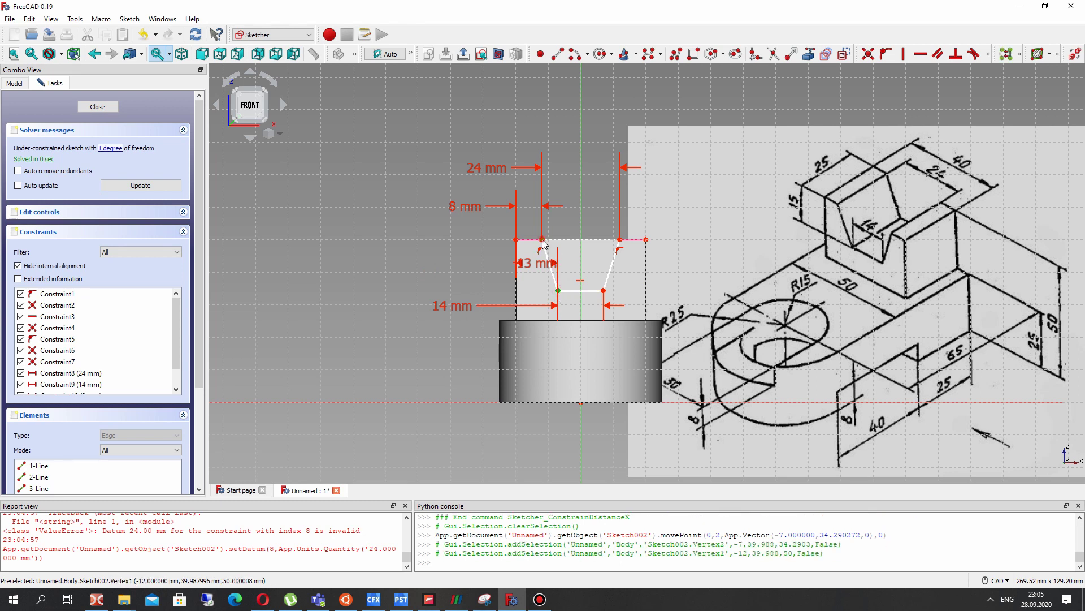
{"action": "left_click", "coordinate": [988, 54]}
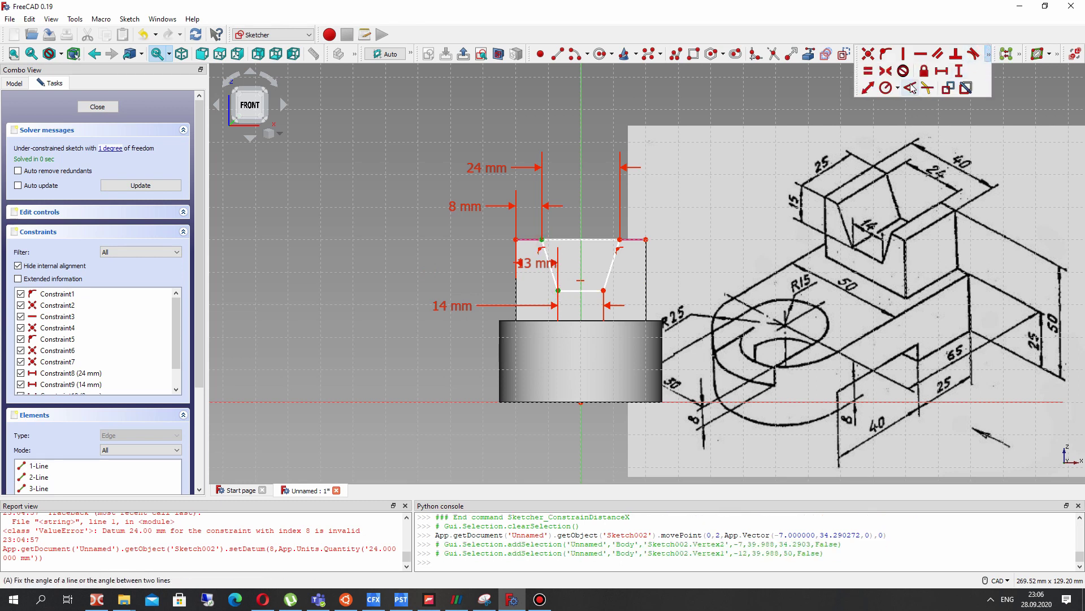
{"action": "left_click", "coordinate": [957, 73]}
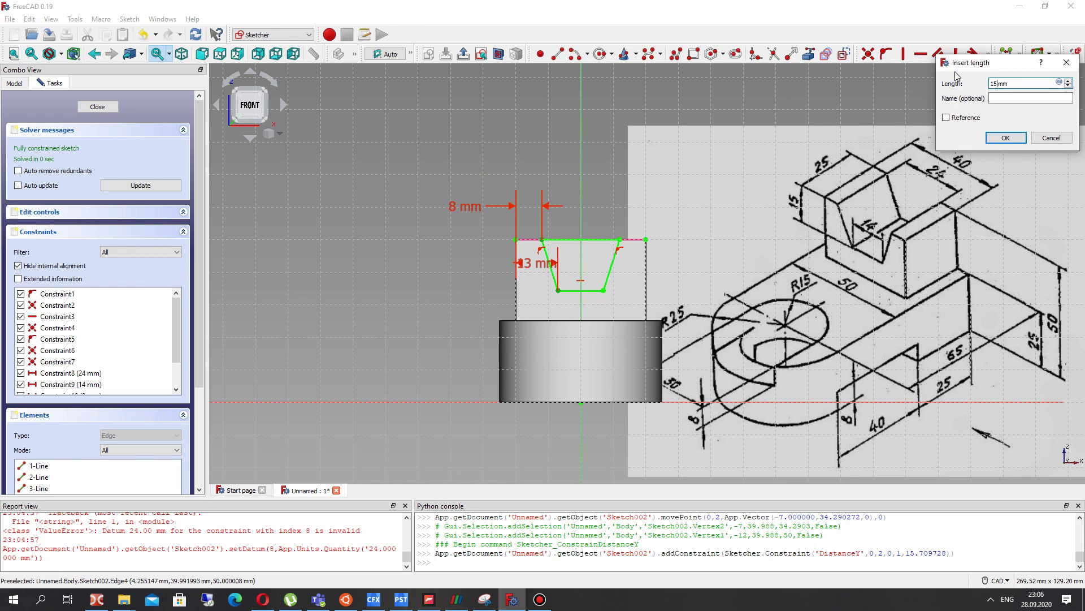
{"action": "type", "text": "15"}
{"action": "key", "text": "Return"}
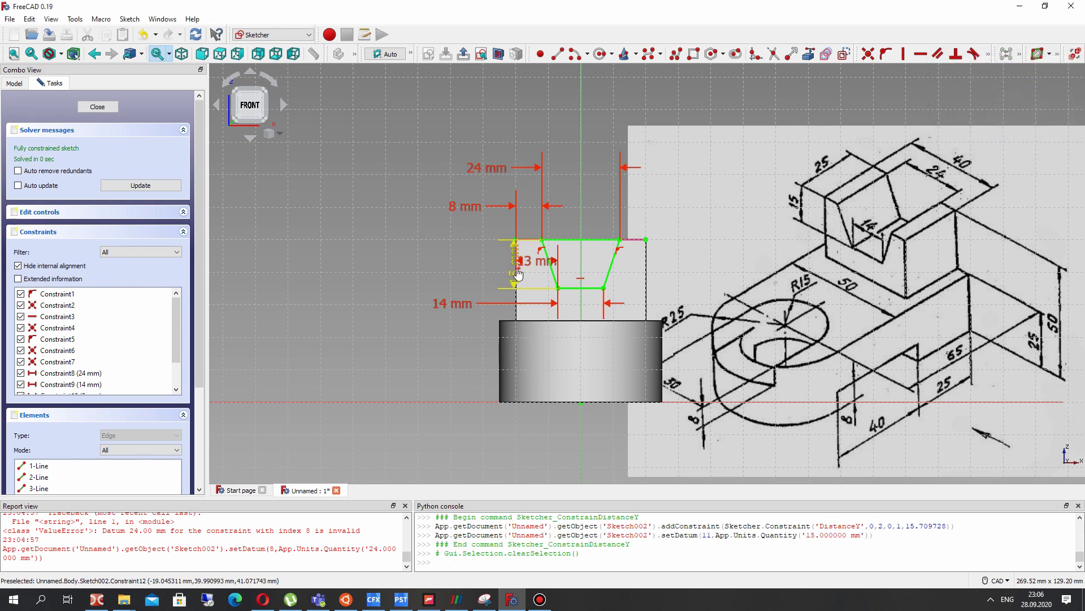
{"action": "mouse_move", "coordinate": [516, 271]}
{"action": "left_mouse_down"}
{"action": "mouse_move", "coordinate": [458, 265]}
{"action": "mouse_move", "coordinate": [419, 235]}
{"action": "mouse_move", "coordinate": [431, 181]}
{"action": "mouse_move", "coordinate": [405, 186]}
{"action": "left_mouse_up"}
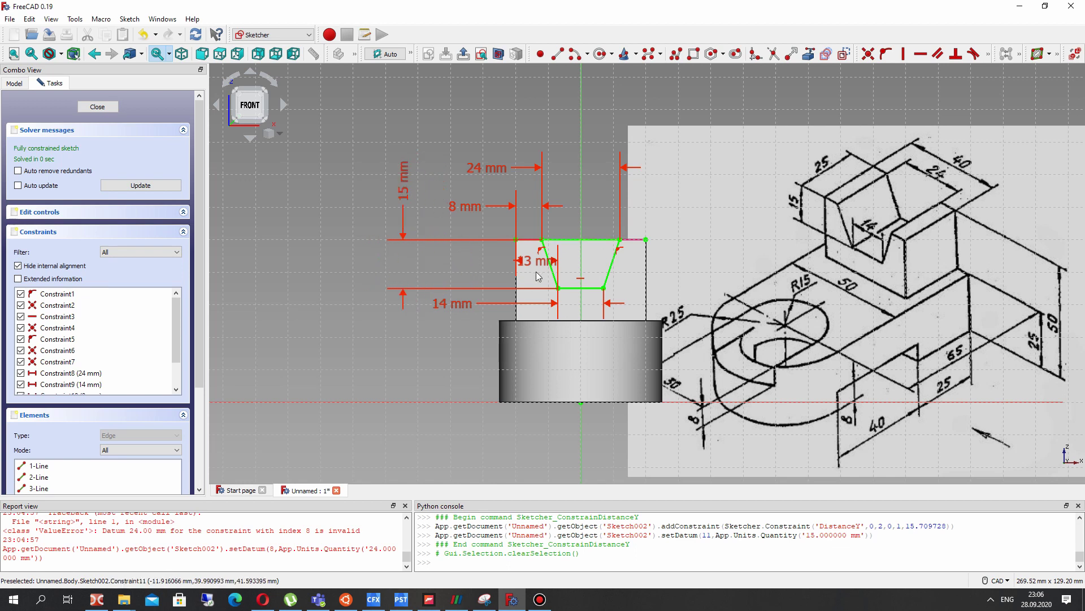
{"action": "left_click_drag", "start_coordinate": [511, 274], "coordinate": [463, 271]}
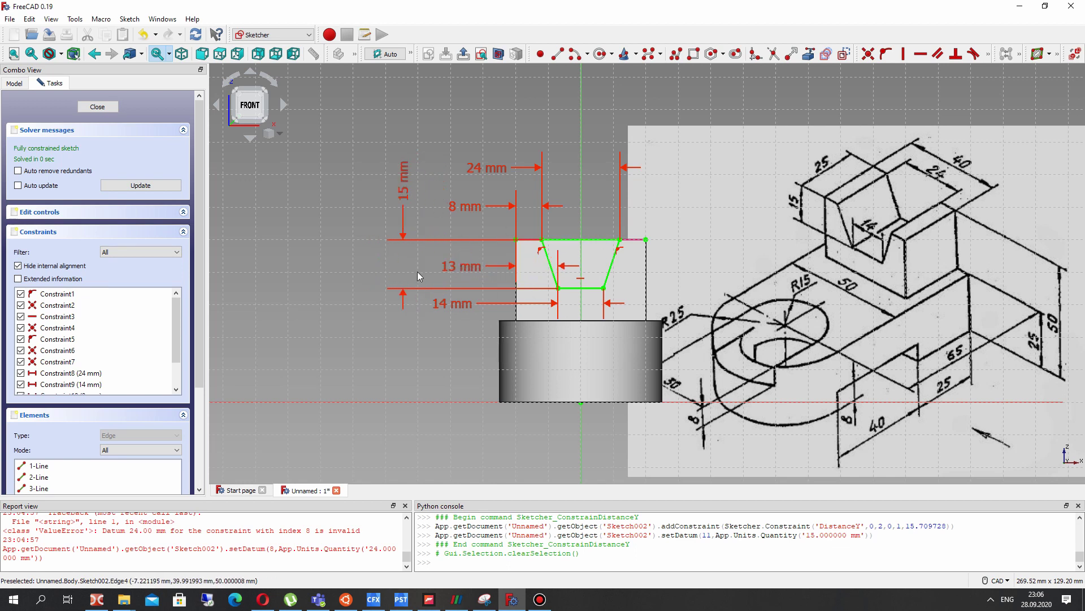
- Close the notch sketch and cut it through the upper block as a pocket with a length of 25 mm
{"action": "right_click_drag", "start_coordinate": [522, 351], "coordinate": [470, 324]}
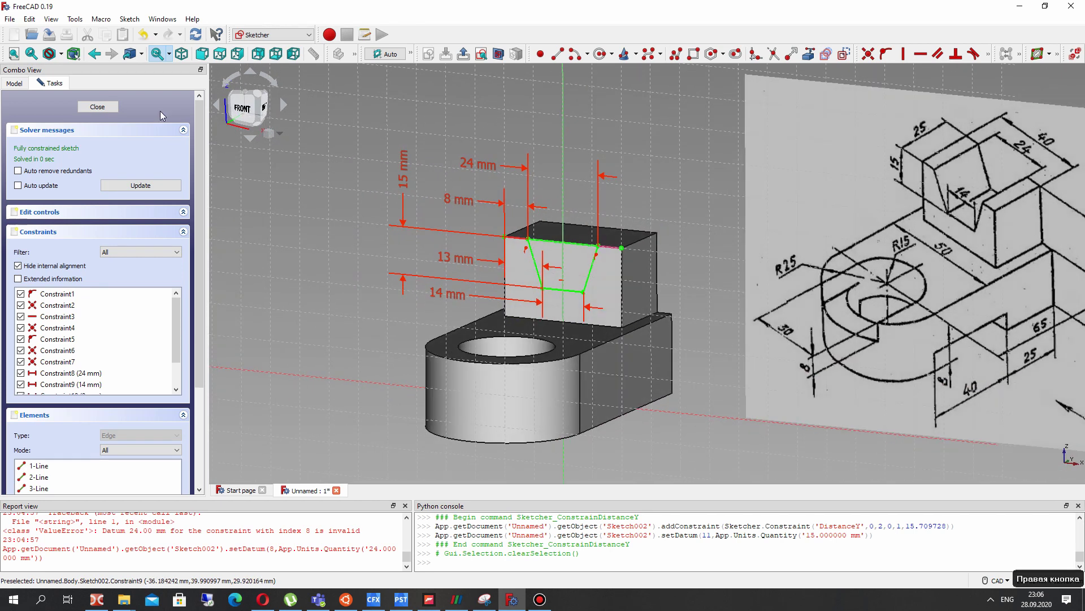
{"action": "left_click", "coordinate": [97, 107]}
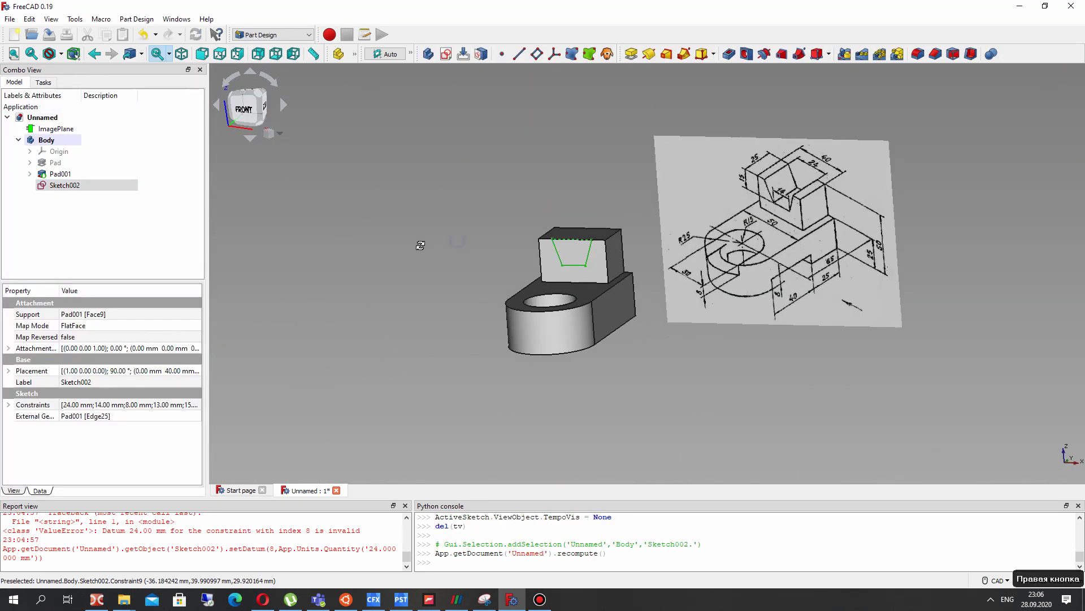
{"action": "left_click", "coordinate": [731, 53]}
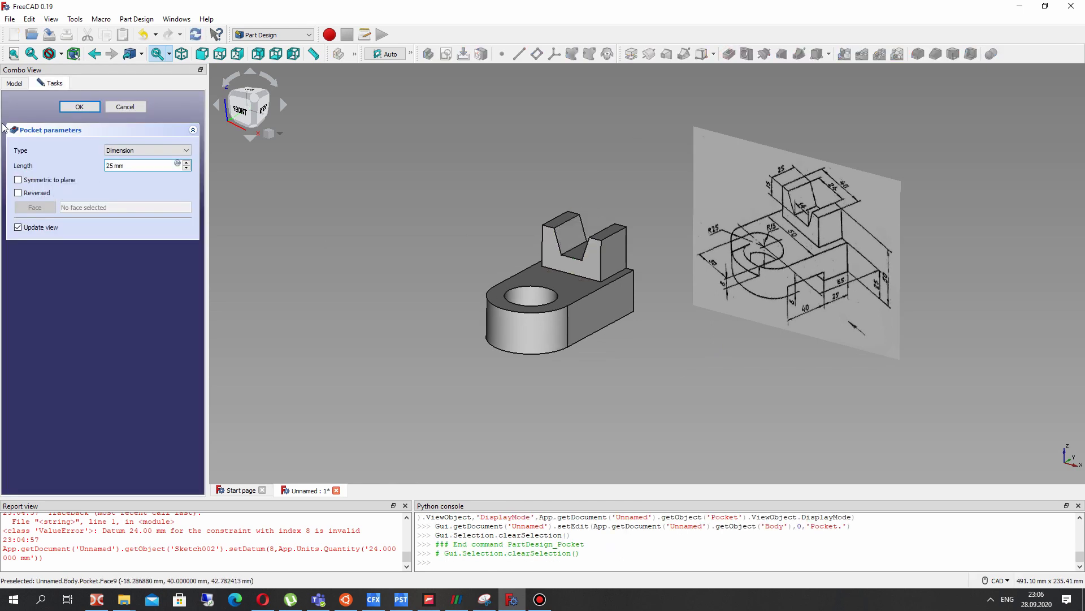
{"action": "left_click", "coordinate": [79, 107]}
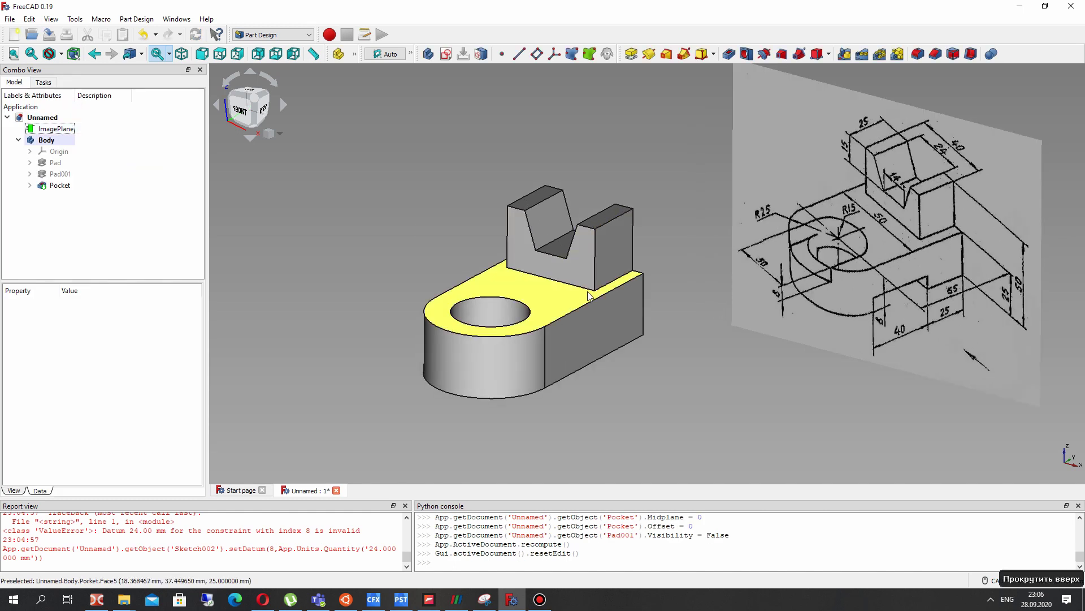
- Turn on the Refine property for the notch's Pocket feature, setting it to true
{"action": "right_click_drag", "start_coordinate": [616, 294], "coordinate": [509, 367]}
{"action": "scroll", "coordinate": [678, 195], "scroll_direction": "up", "scroll_amount": 3}
{"action": "right_click_drag", "start_coordinate": [683, 197], "coordinate": [671, 170]}
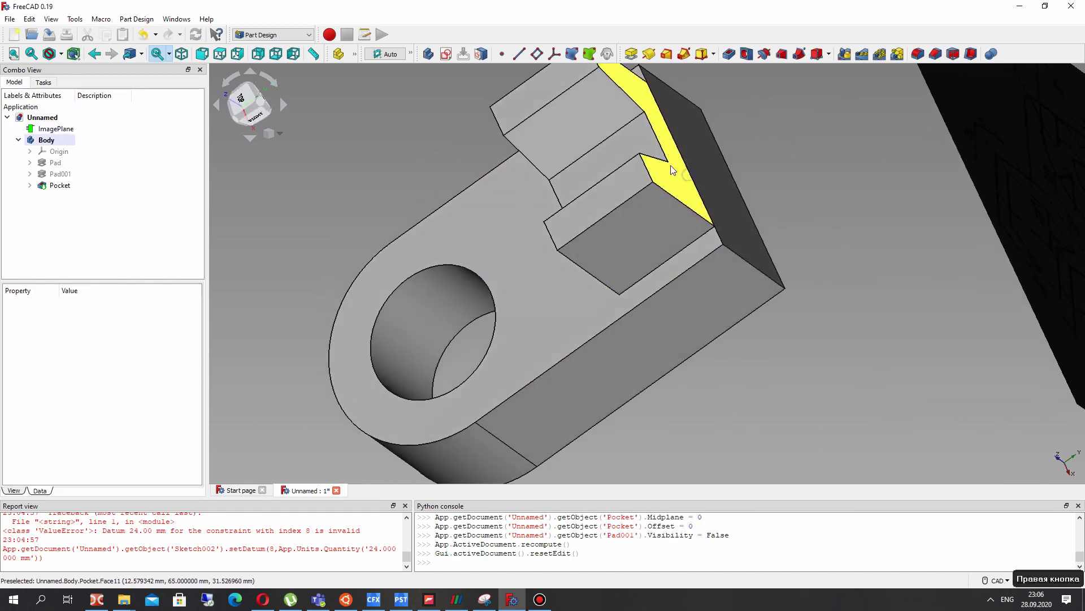
{"action": "right_click_drag", "start_coordinate": [742, 306], "coordinate": [797, 305]}
{"action": "left_click", "coordinate": [61, 186]}
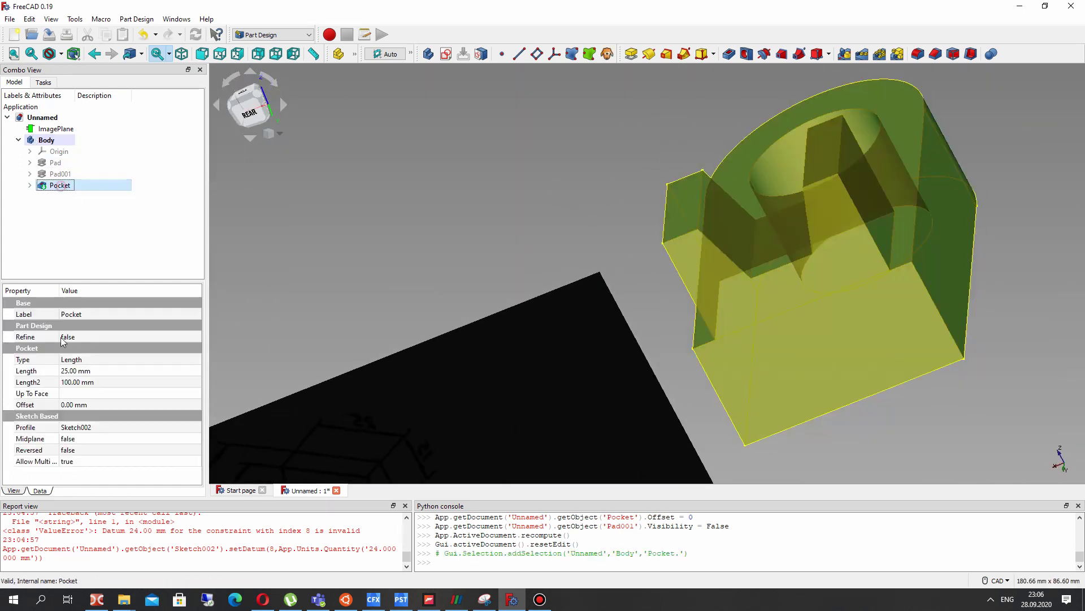
{"action": "left_click", "coordinate": [86, 340]}
{"action": "left_click", "coordinate": [87, 344]}
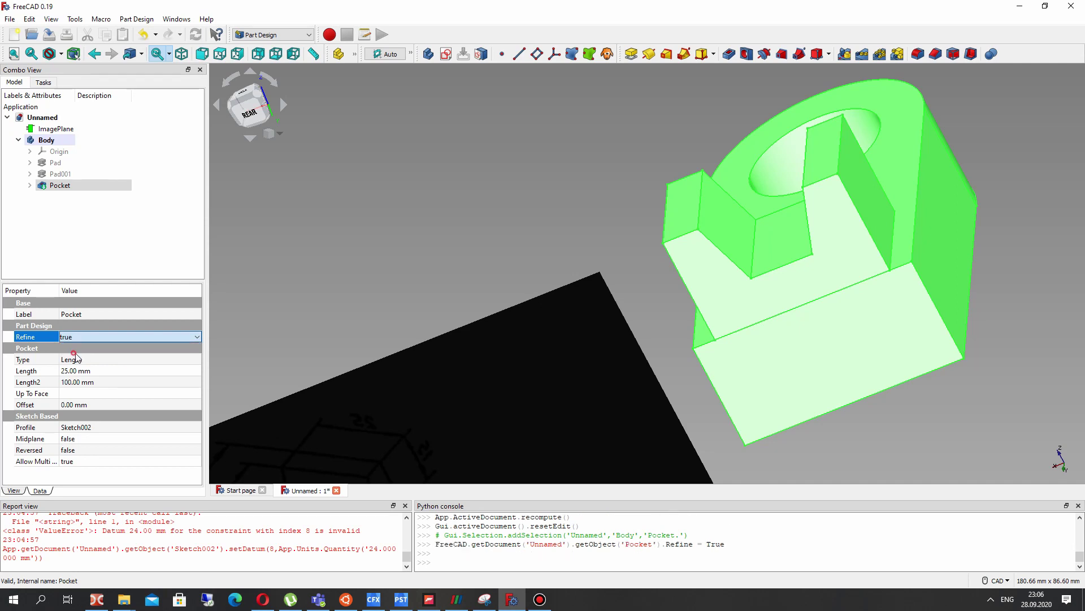
{"action": "left_click", "coordinate": [396, 282]}
- Transform the reference image plane by rotating it about its vertical axis in two 45° turns, towards the bracket's right side
{"action": "right_click_drag", "start_coordinate": [545, 344], "coordinate": [671, 299]}
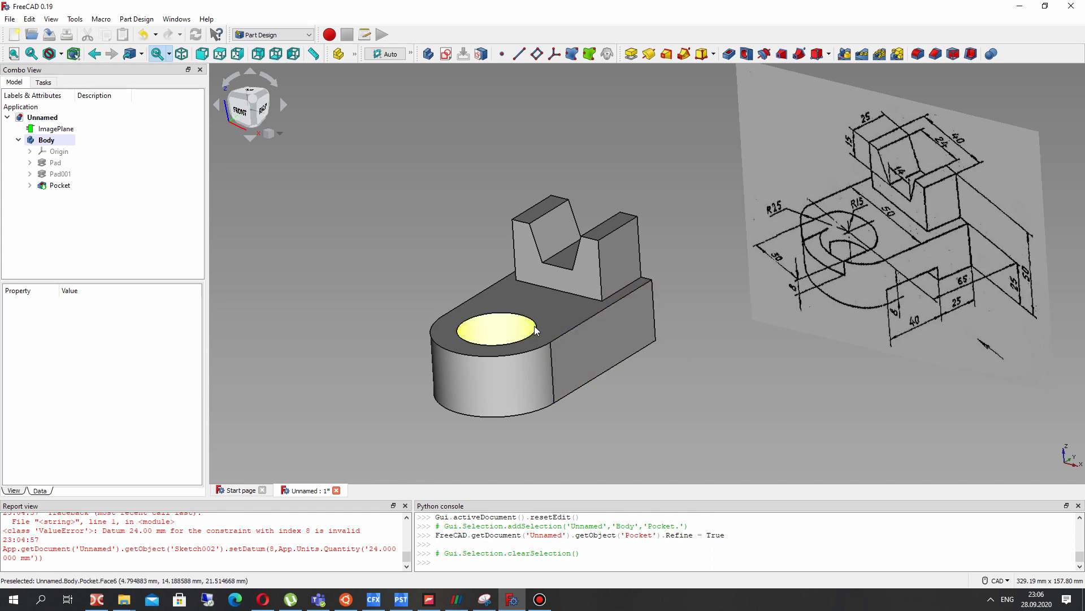
{"action": "right_click_drag", "start_coordinate": [497, 329], "coordinate": [861, 244]}
{"action": "left_click", "coordinate": [55, 129]}
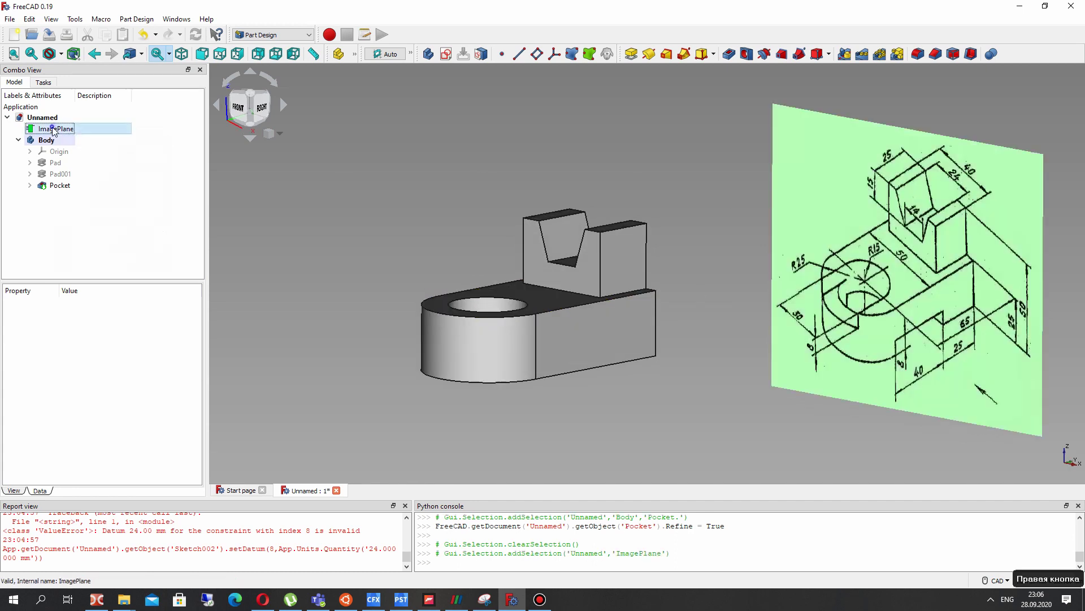
{"action": "right_click", "coordinate": [55, 129]}
{"action": "left_click", "coordinate": [85, 134]}
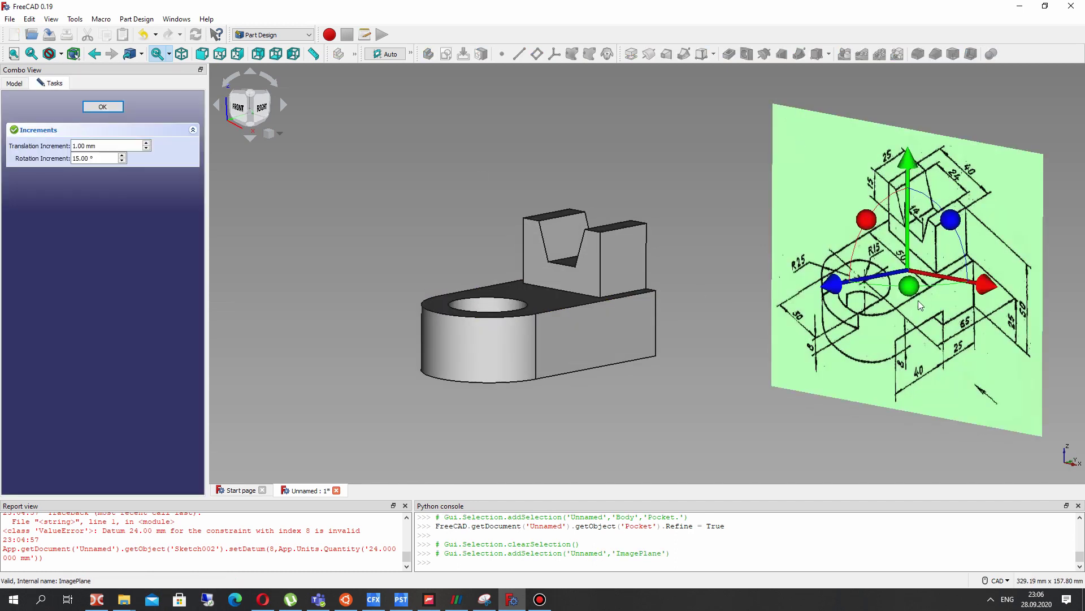
{"action": "left_click_drag", "start_coordinate": [909, 289], "coordinate": [1012, 291]}
{"action": "middle_click_drag", "start_coordinate": [658, 307], "coordinate": [586, 286]}
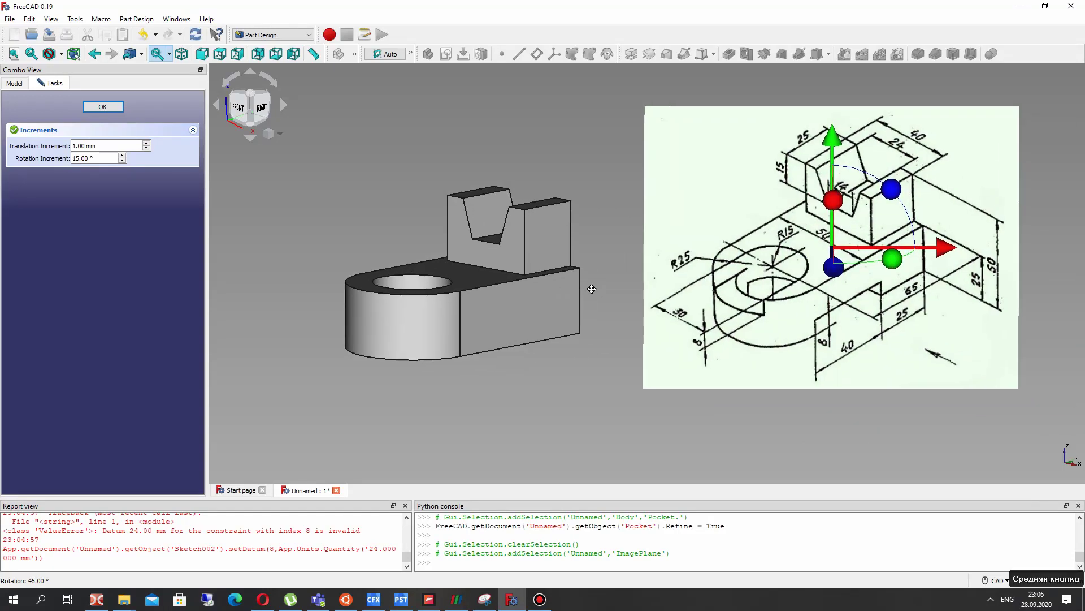
{"action": "middle_click_drag", "start_coordinate": [463, 282], "coordinate": [419, 288]}
{"action": "right_click_drag", "start_coordinate": [419, 287], "coordinate": [395, 305]}
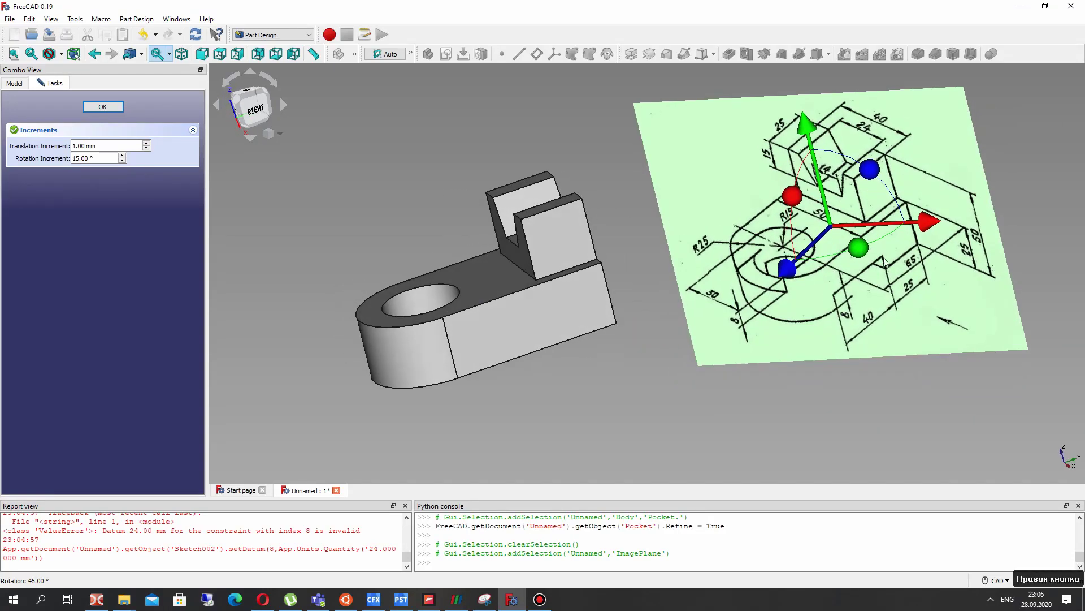
{"action": "left_click_drag", "start_coordinate": [859, 254], "coordinate": [905, 225]}
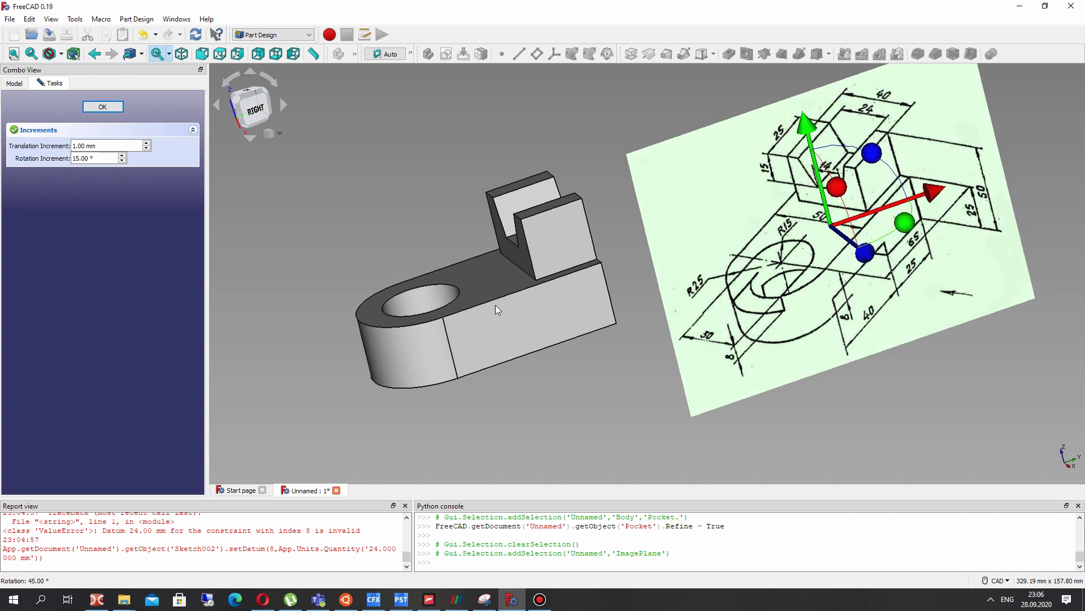
- Translate the reference image 27 mm along its horizontal axis and -140 mm along its normal, clear of the bracket, and accept the placement
{"action": "right_click_drag", "start_coordinate": [458, 333], "coordinate": [529, 311]}
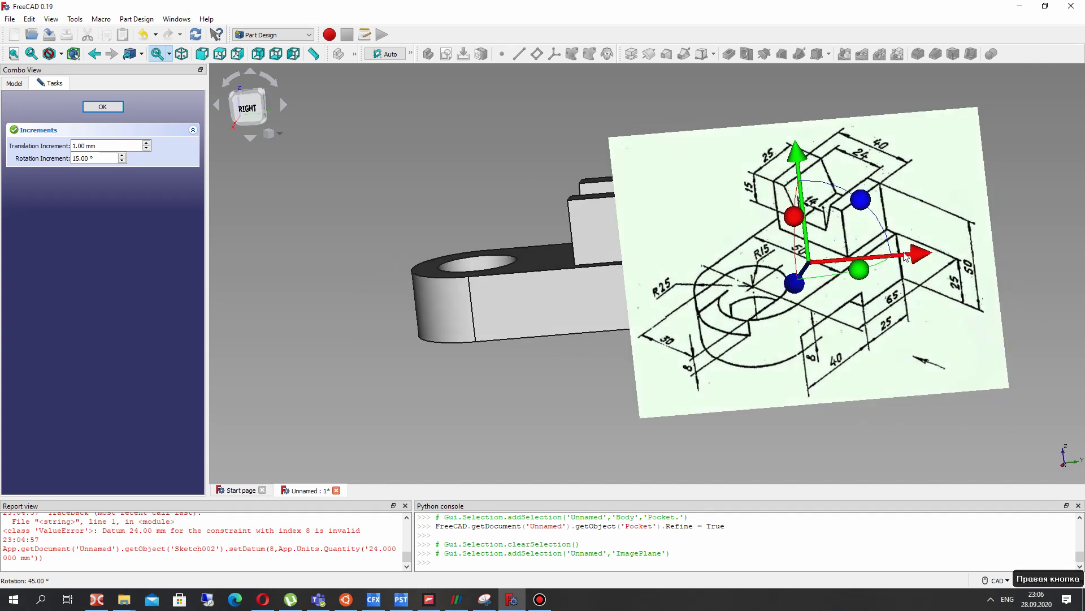
{"action": "left_click", "coordinate": [956, 252]}
{"action": "left_click_drag", "start_coordinate": [920, 255], "coordinate": [991, 249]}
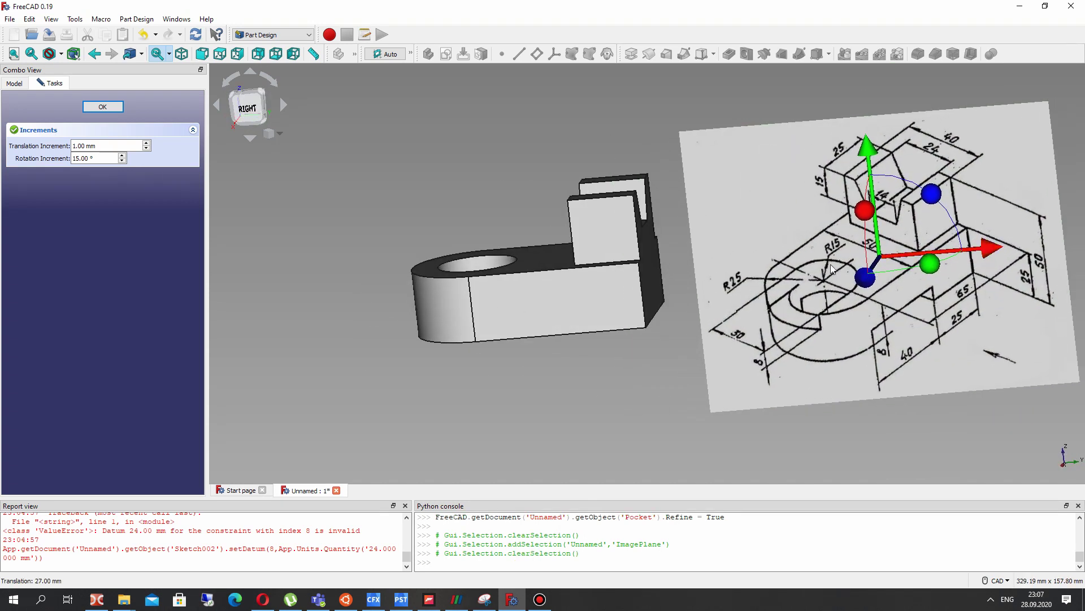
{"action": "left_click_drag", "start_coordinate": [867, 282], "coordinate": [919, 209]}
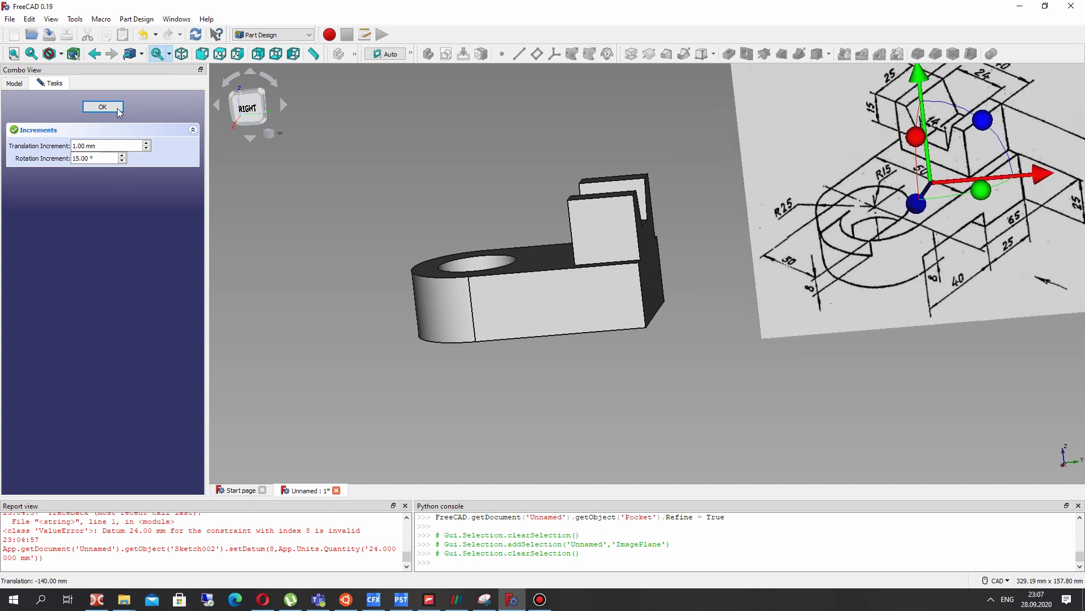
{"action": "left_click", "coordinate": [110, 105]}
- Create a sketch on the base's flat right side face and import the base's rear vertical edge as external geometry
{"action": "middle_click_drag", "start_coordinate": [639, 278], "coordinate": [471, 307]}
{"action": "left_click", "coordinate": [473, 307]}
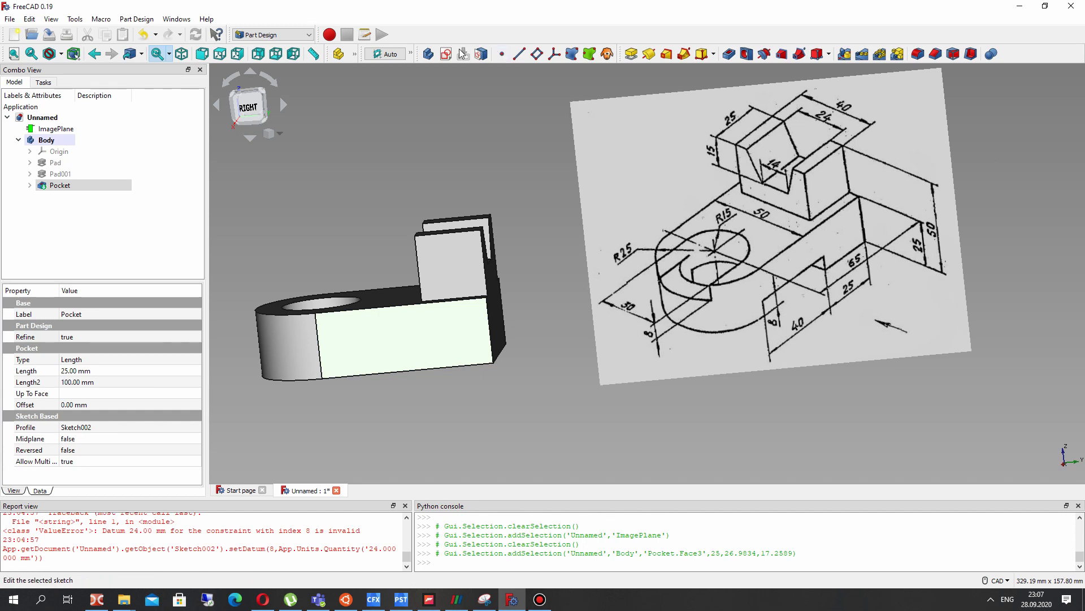
{"action": "left_click", "coordinate": [445, 52]}
{"action": "mouse_move", "coordinate": [442, 293]}
{"action": "middle_mouse_down"}
{"action": "mouse_move", "coordinate": [574, 235]}
{"action": "mouse_move", "coordinate": [563, 236]}
{"action": "middle_mouse_up"}
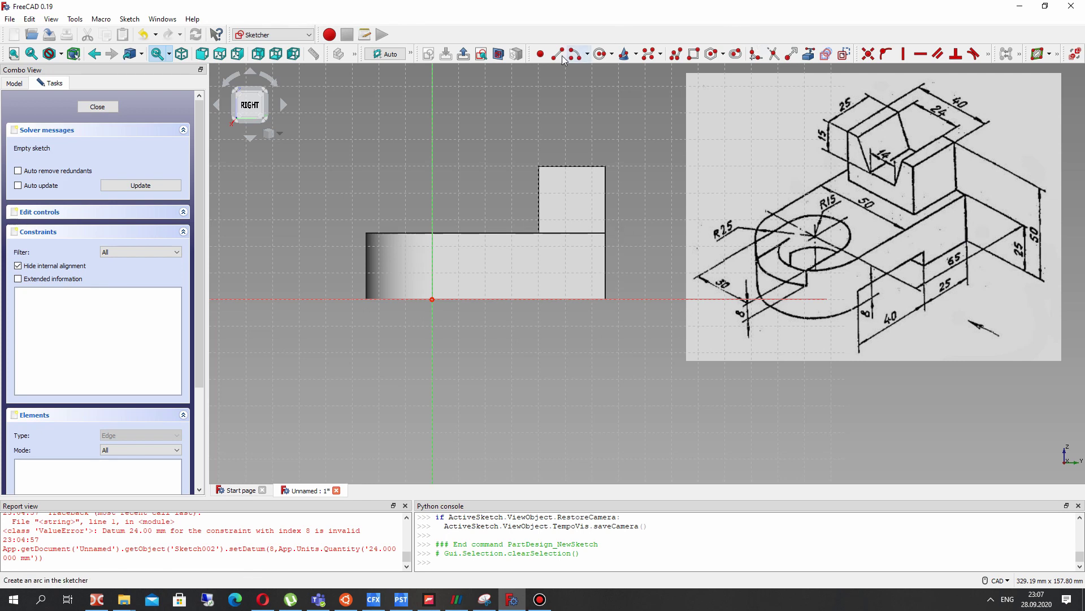
{"action": "left_click", "coordinate": [809, 54]}
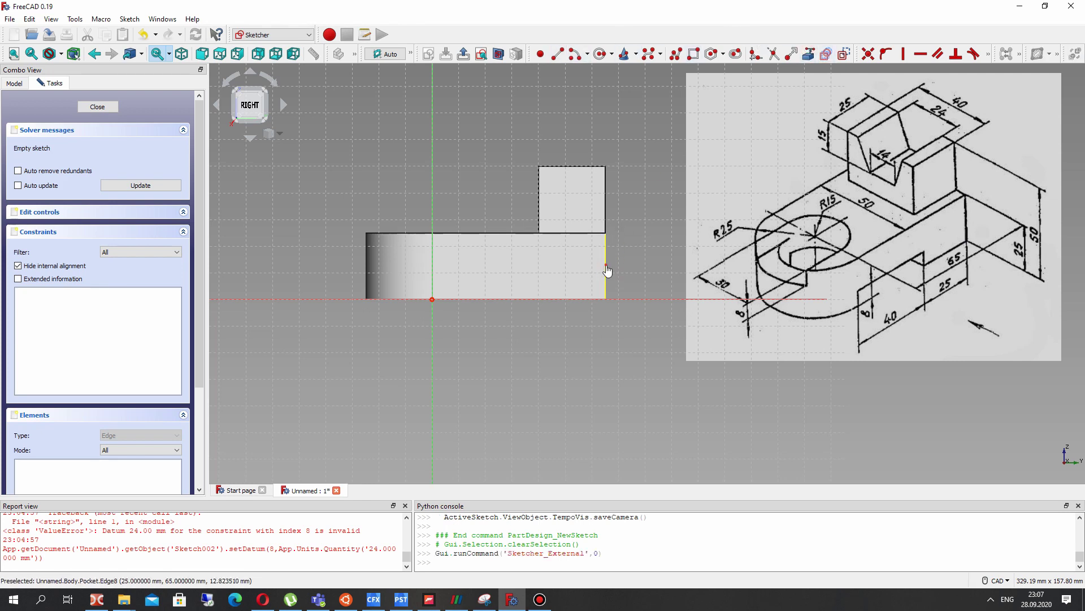
{"action": "left_click", "coordinate": [606, 269]}
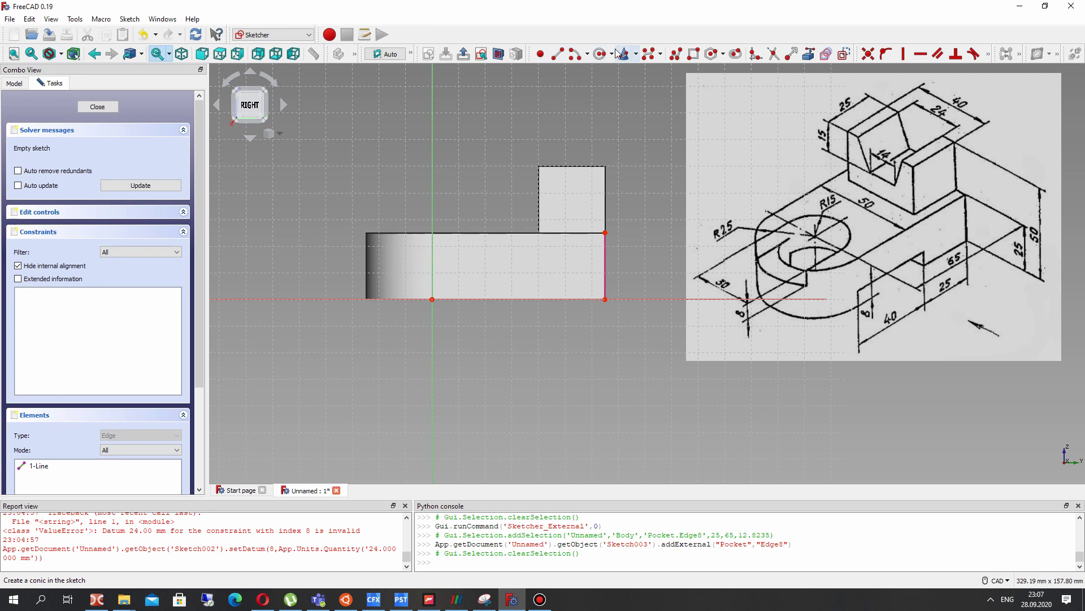
- Sketch a rectangle across the base's bottom edge, between the vertical axis and the rear edge
{"action": "left_click", "coordinate": [693, 54]}
{"action": "left_click", "coordinate": [561, 256]}
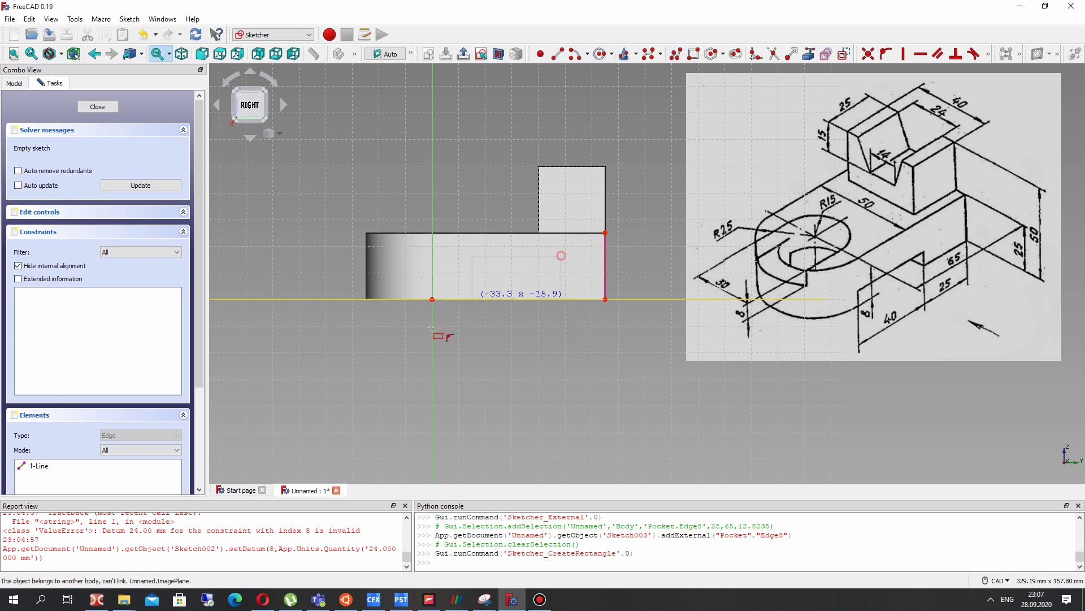
{"action": "left_click", "coordinate": [449, 337]}
{"action": "right_click", "coordinate": [560, 271]}
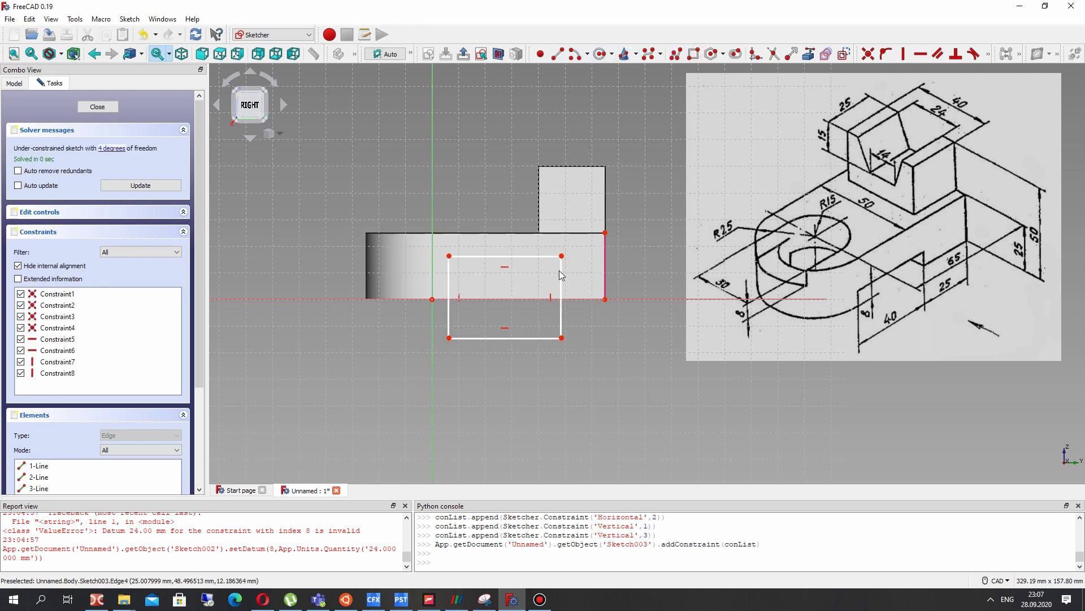
- Constrain the horizontal distance from the rectangle's top-right corner to the rear edge's lower endpoint to 25 mm
{"action": "left_click", "coordinate": [560, 256]}
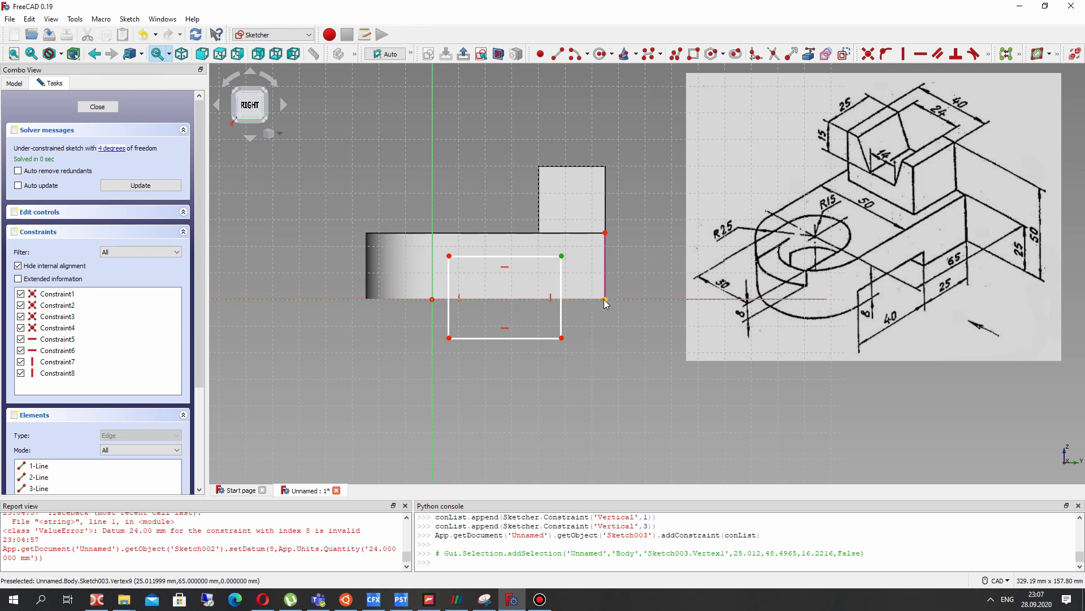
{"action": "left_click", "coordinate": [605, 299]}
{"action": "left_click", "coordinate": [988, 55]}
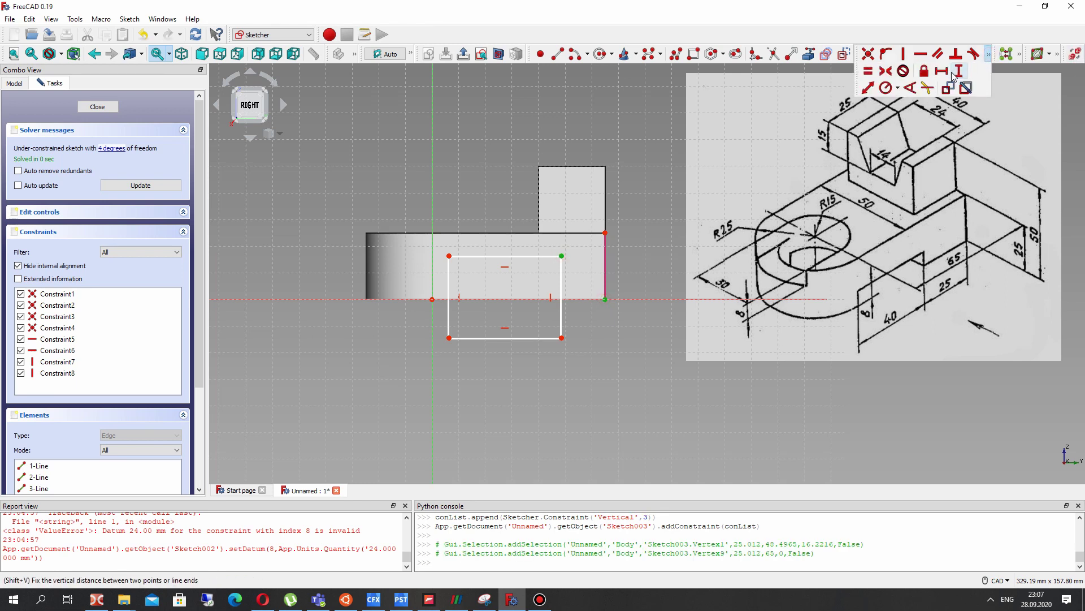
{"action": "left_click", "coordinate": [942, 78]}
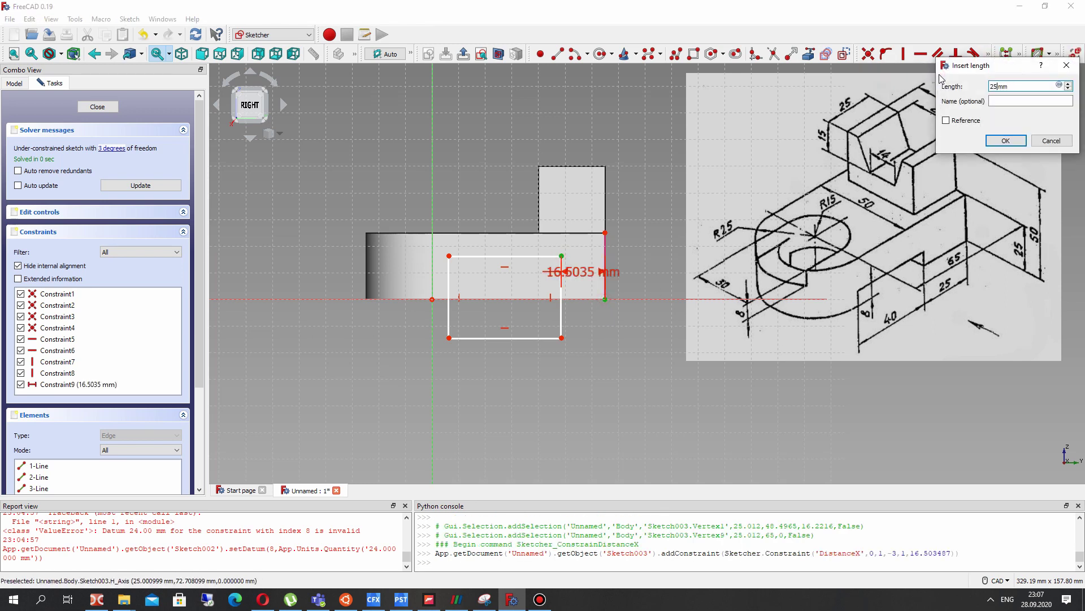
{"action": "key", "text": "Return"}
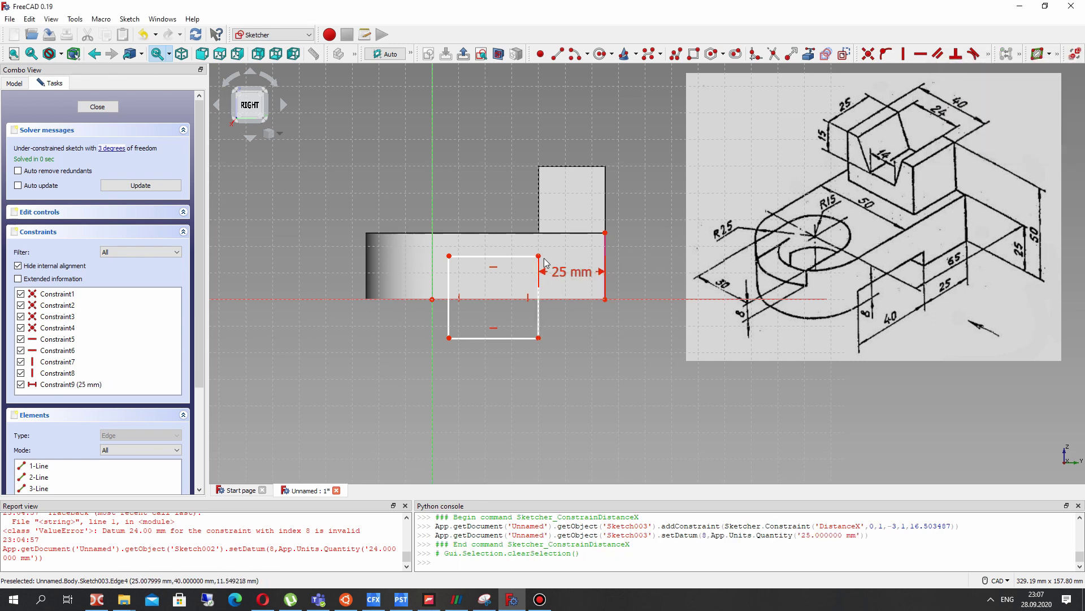
- Constrain the vertical distance from the rear edge's lower endpoint to the rectangle's top-right corner to 8 mm and move that dimension clear of the base
{"action": "left_click_drag", "start_coordinate": [540, 260], "coordinate": [552, 304]}
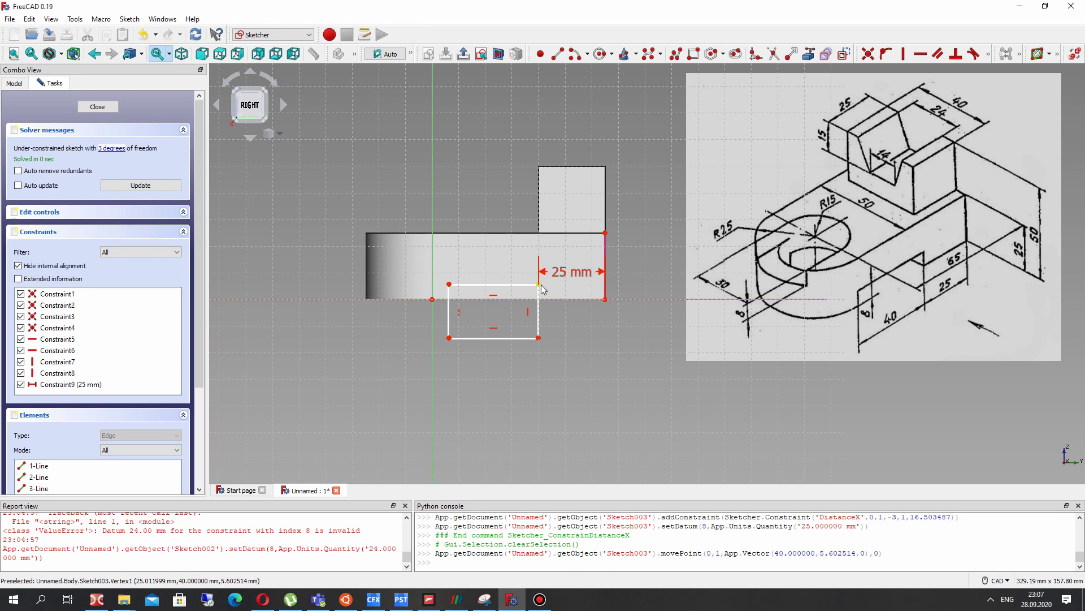
{"action": "left_click", "coordinate": [539, 284]}
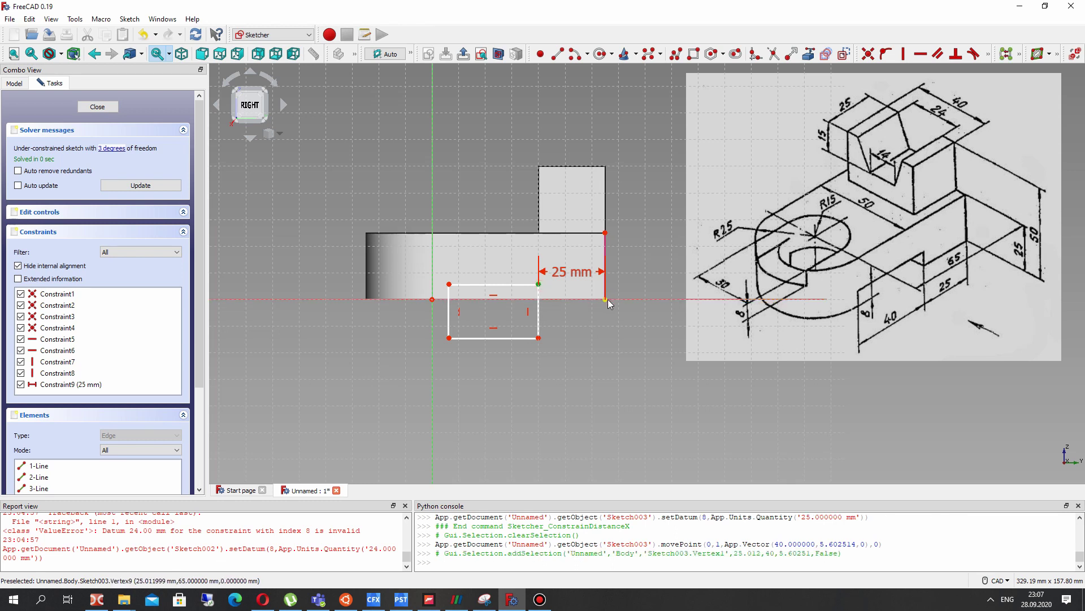
{"action": "left_click", "coordinate": [605, 299]}
{"action": "left_click", "coordinate": [988, 54]}
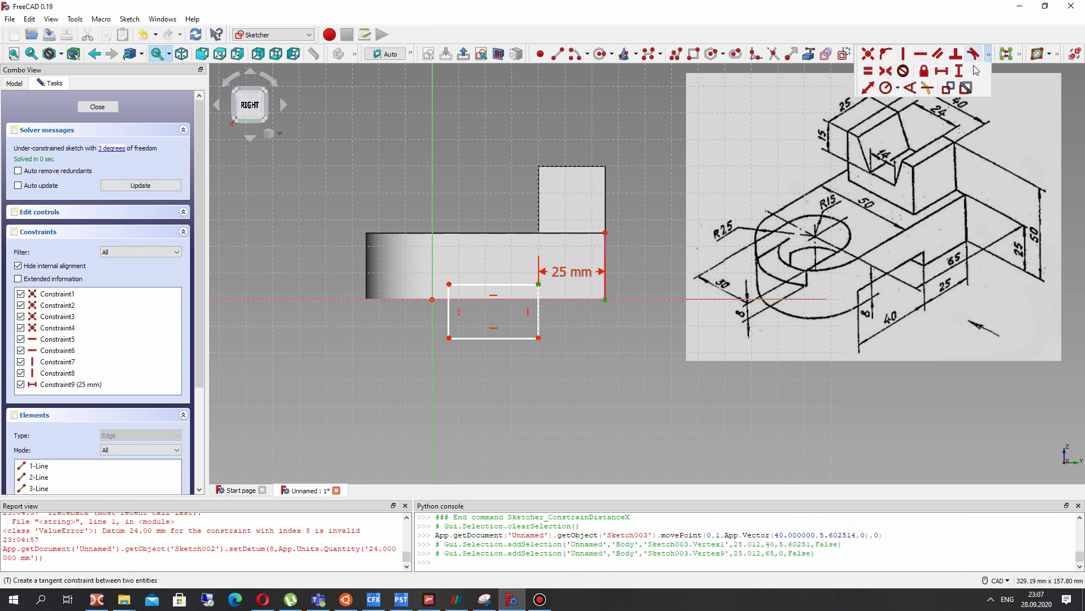
{"action": "left_click", "coordinate": [964, 70]}
{"action": "key", "text": "Return"}
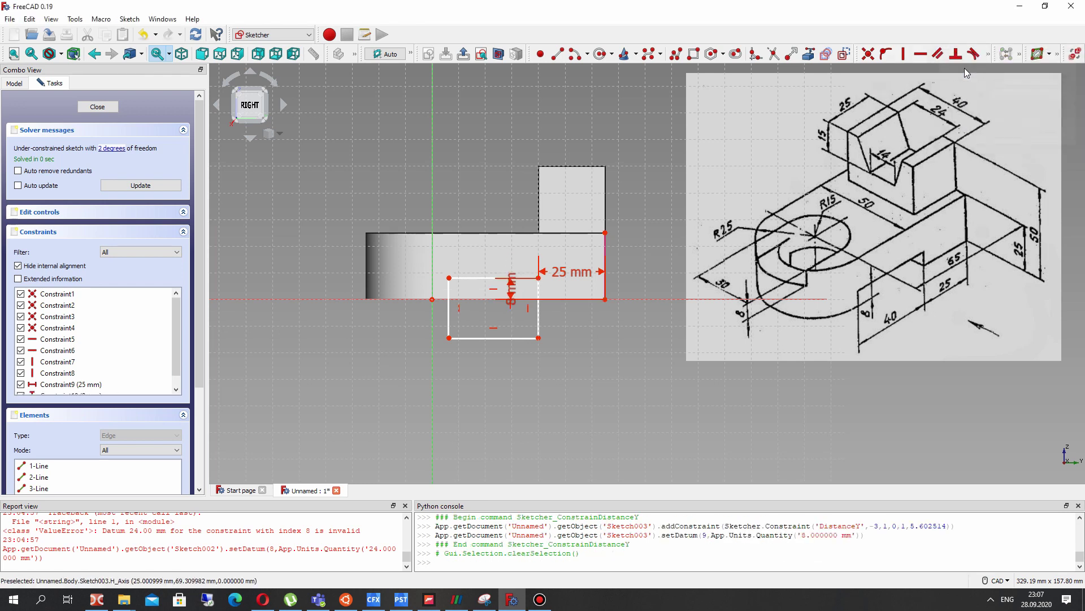
{"action": "left_click_drag", "start_coordinate": [511, 290], "coordinate": [594, 319]}
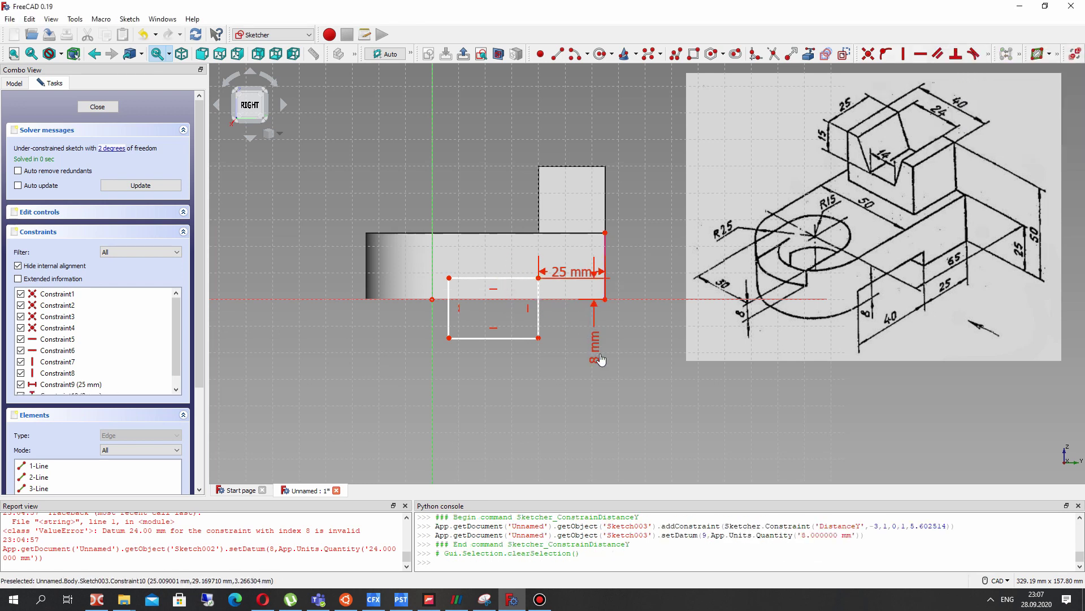
{"action": "left_click_drag", "start_coordinate": [600, 360], "coordinate": [637, 375]}
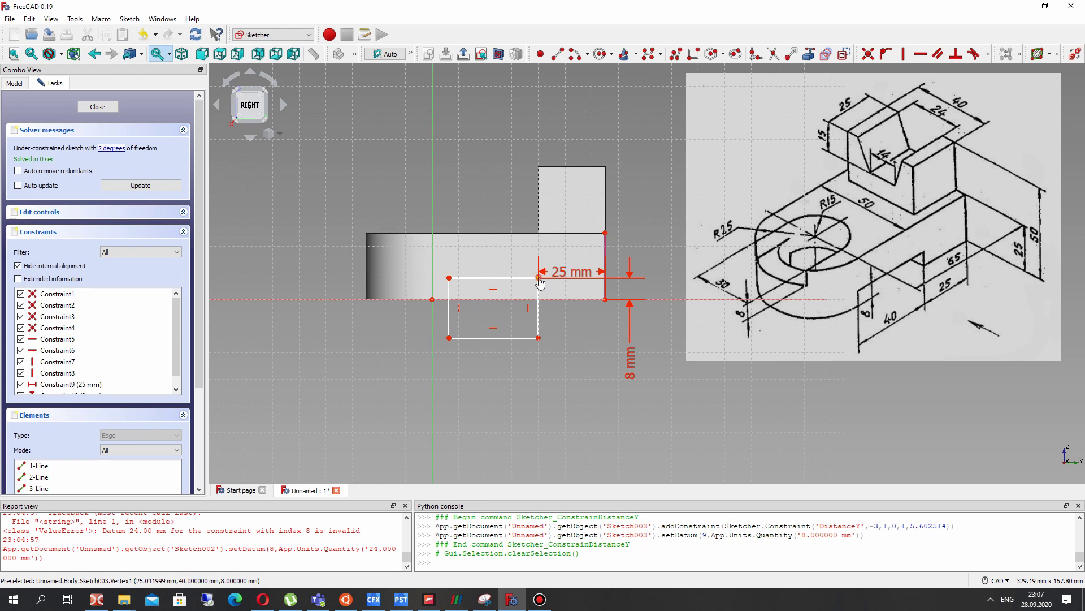
{"action": "left_click_drag", "start_coordinate": [542, 296], "coordinate": [541, 300]}
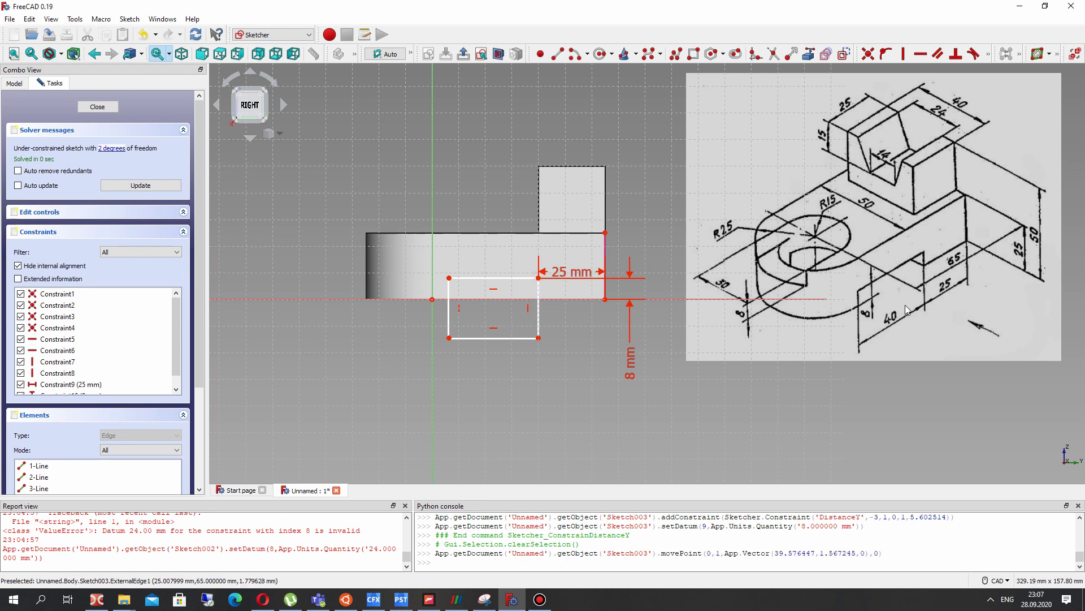
- Constrain the rectangle's top edge to a horizontal length of 40 mm and pull its bottom side further below the base
{"action": "left_click", "coordinate": [480, 279]}
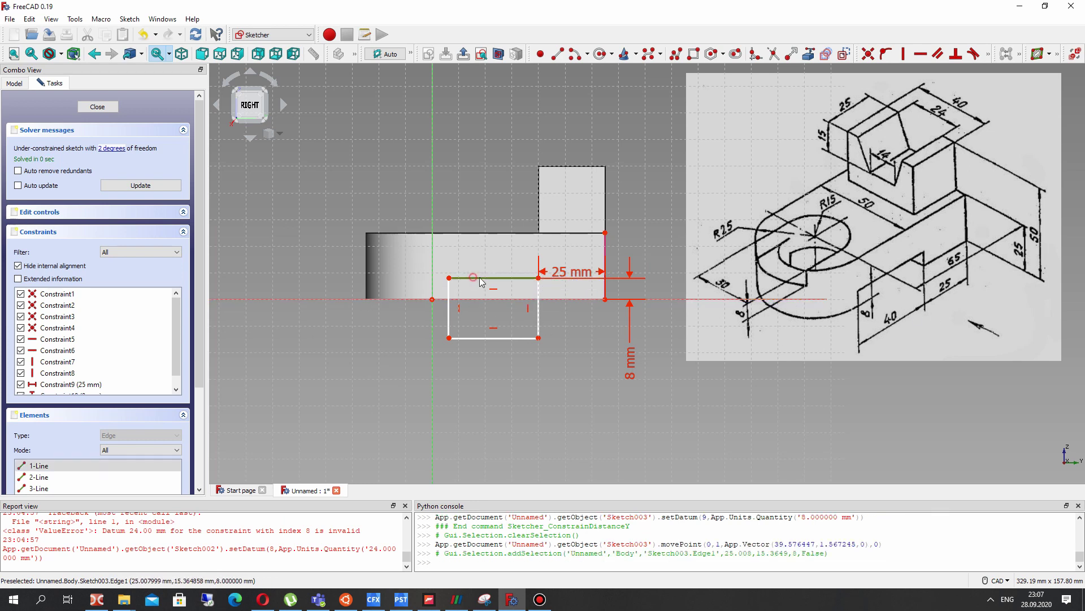
{"action": "left_click", "coordinate": [991, 55]}
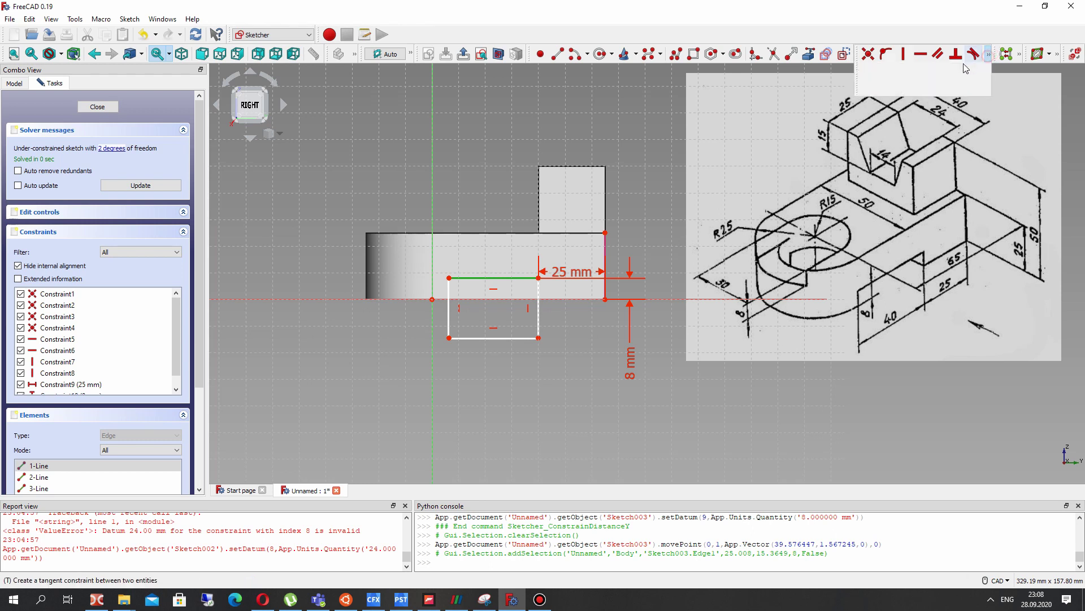
{"action": "left_click", "coordinate": [943, 74]}
{"action": "type", "text": "40"}
{"action": "key", "text": "Return"}
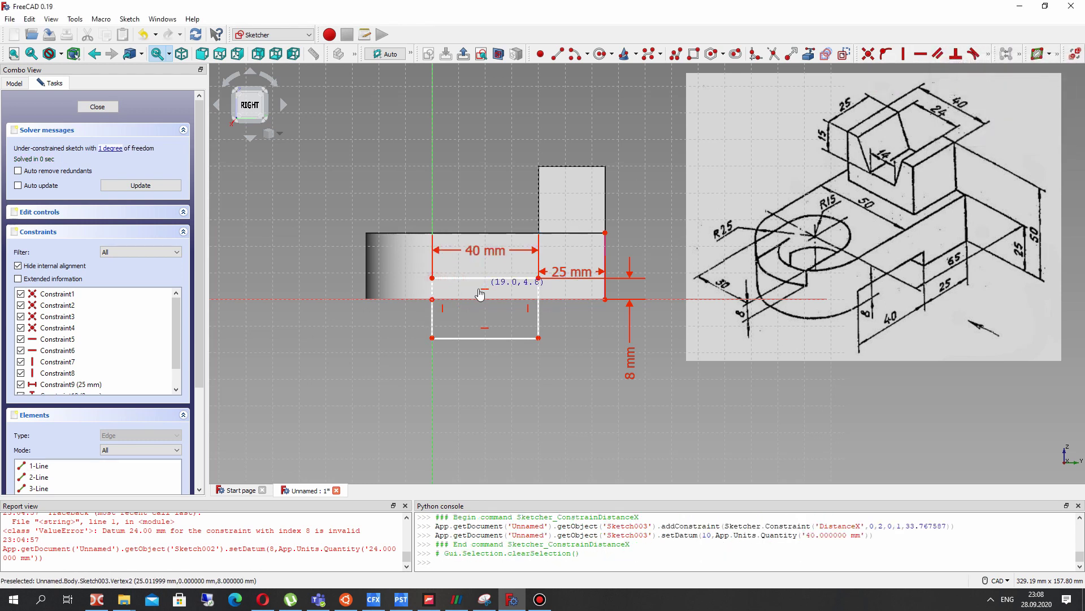
{"action": "right_click_drag", "start_coordinate": [486, 338], "coordinate": [537, 341]}
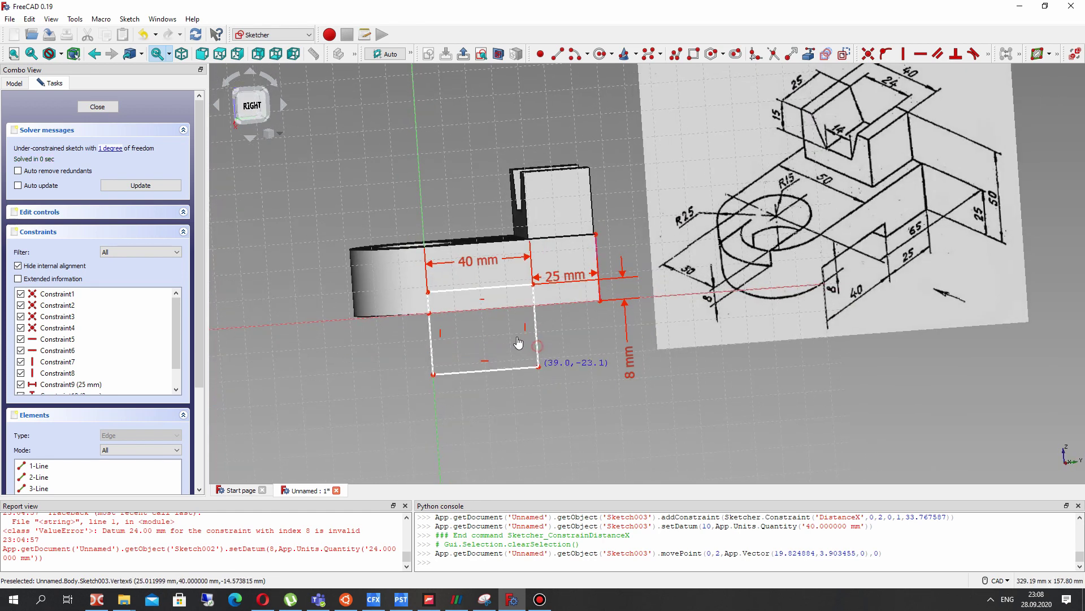
- Finish the underside slot sketch and cut it through the base as a 50 mm deep pocket
{"action": "left_click_drag", "start_coordinate": [518, 338], "coordinate": [551, 341]}
{"action": "mouse_move", "coordinate": [416, 244]}
{"action": "right_mouse_down"}
{"action": "mouse_move", "coordinate": [481, 253]}
{"action": "mouse_move", "coordinate": [564, 303]}
{"action": "mouse_move", "coordinate": [576, 333]}
{"action": "right_mouse_up"}
{"action": "left_click", "coordinate": [96, 107]}
{"action": "left_click", "coordinate": [729, 53]}
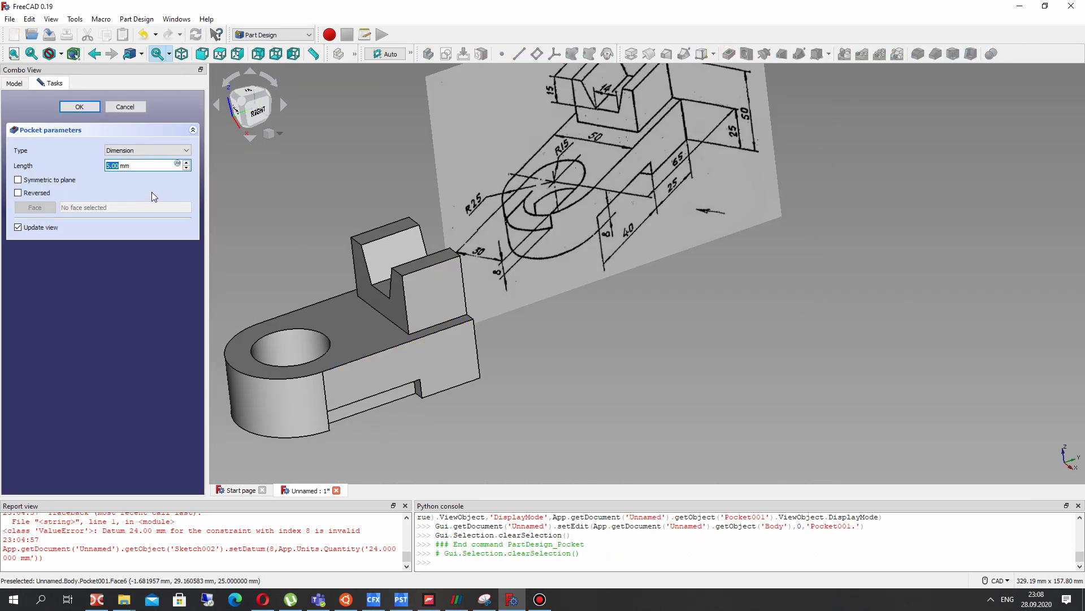
{"action": "type", "text": "50"}
{"action": "right_click_drag", "start_coordinate": [396, 254], "coordinate": [506, 234]}
{"action": "right_click_drag", "start_coordinate": [515, 306], "coordinate": [514, 324]}
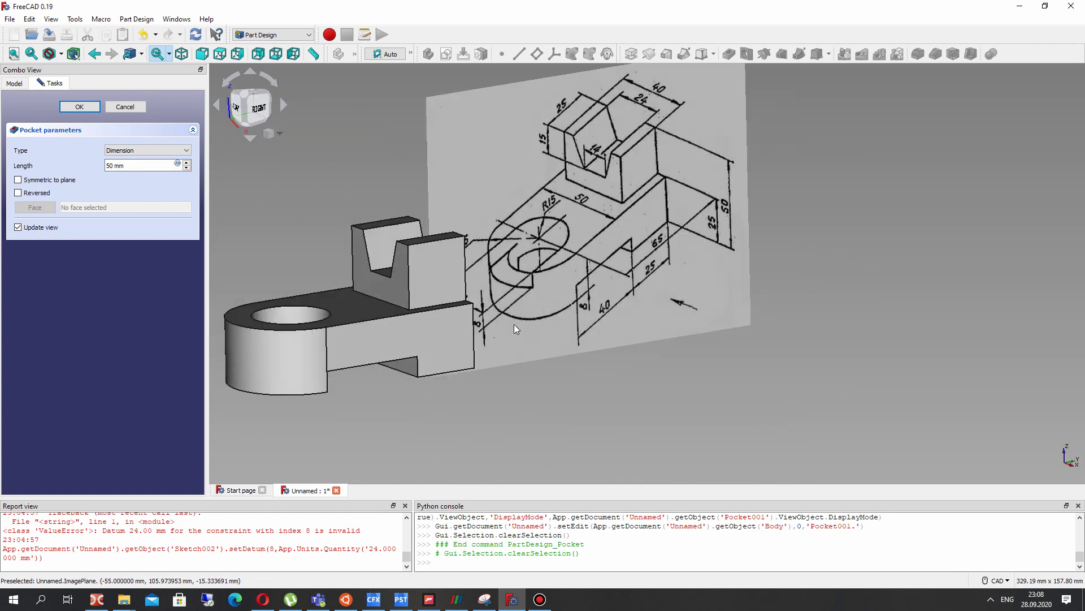
{"action": "middle_click_drag", "start_coordinate": [361, 339], "coordinate": [475, 297]}
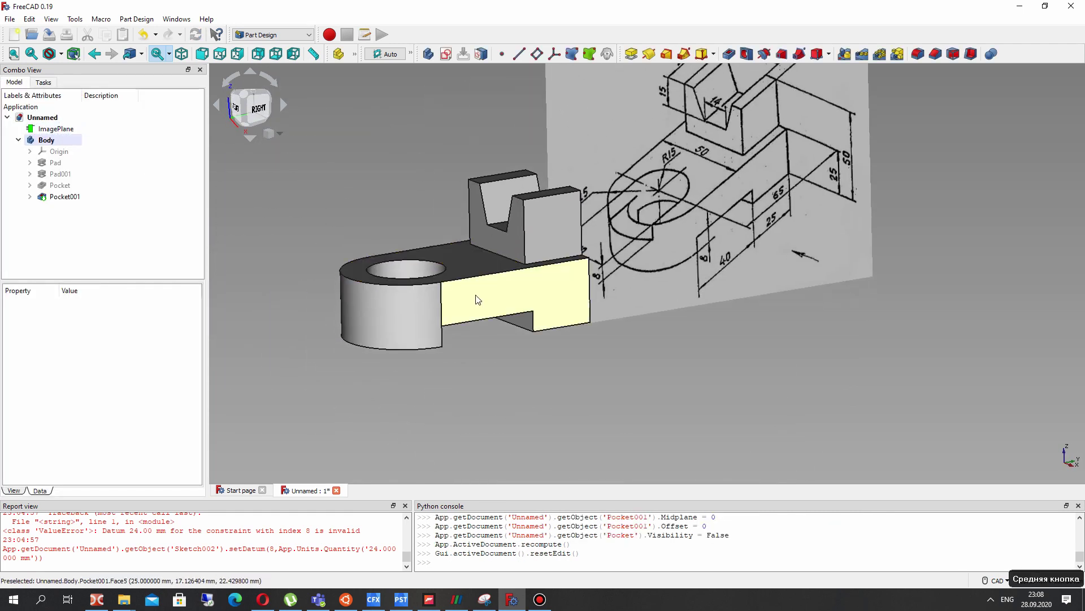
{"action": "mouse_move", "coordinate": [463, 296]}
{"action": "right_mouse_down"}
{"action": "mouse_move", "coordinate": [460, 313]}
{"action": "mouse_move", "coordinate": [491, 342]}
{"action": "mouse_move", "coordinate": [390, 280]}
{"action": "mouse_move", "coordinate": [365, 214]}
{"action": "mouse_move", "coordinate": [386, 271]}
{"action": "mouse_move", "coordinate": [528, 235]}
{"action": "mouse_move", "coordinate": [492, 254]}
{"action": "right_mouse_up"}
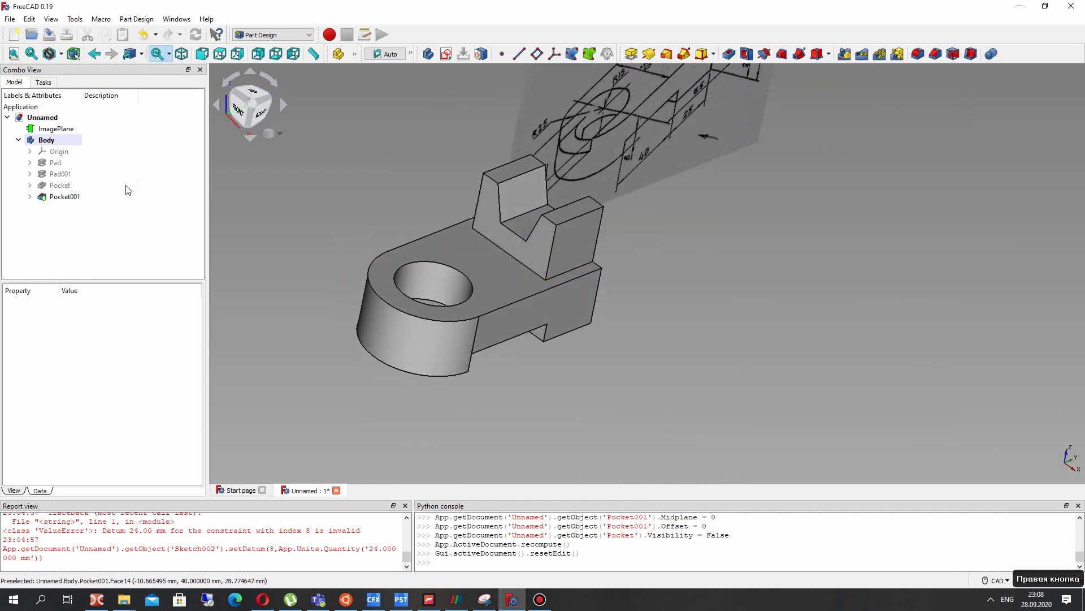
- Set the underside slot pocket's Refine property to true
{"action": "left_click", "coordinate": [67, 197]}
{"action": "left_click", "coordinate": [73, 336]}
{"action": "left_click", "coordinate": [72, 336]}
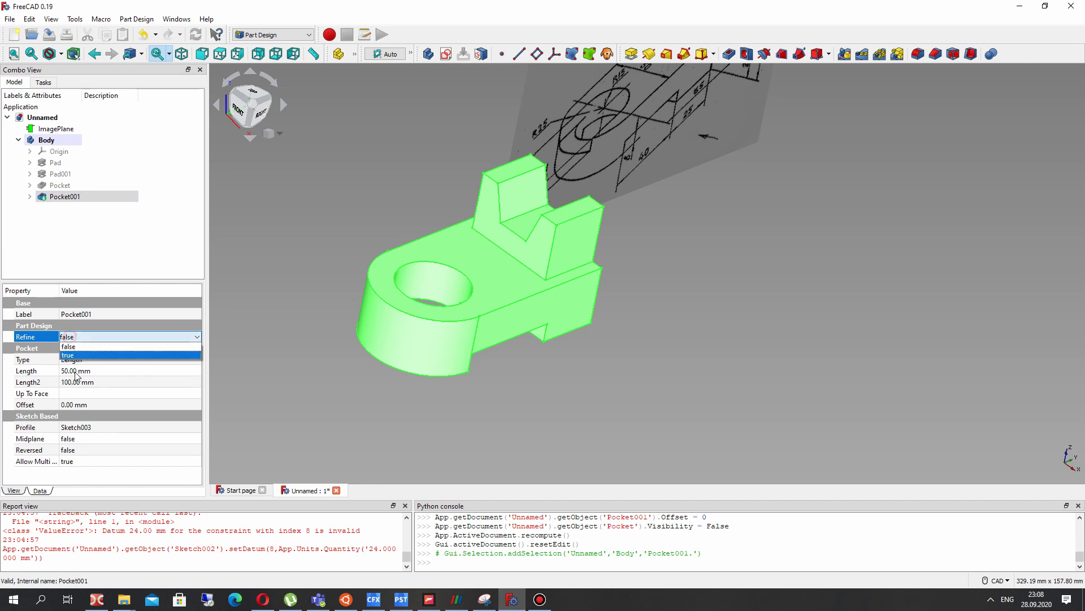
{"action": "left_click", "coordinate": [74, 355]}
{"action": "left_click", "coordinate": [276, 285]}
- Transform the reference image plane with two -90° rotations, about its vertical axis and its horizontal axis, to lay it flat
{"action": "mouse_move", "coordinate": [548, 333]}
{"action": "right_mouse_down"}
{"action": "mouse_move", "coordinate": [679, 340]}
{"action": "mouse_move", "coordinate": [696, 328]}
{"action": "mouse_move", "coordinate": [710, 202]}
{"action": "mouse_move", "coordinate": [687, 171]}
{"action": "right_mouse_up"}
{"action": "left_click", "coordinate": [701, 182]}
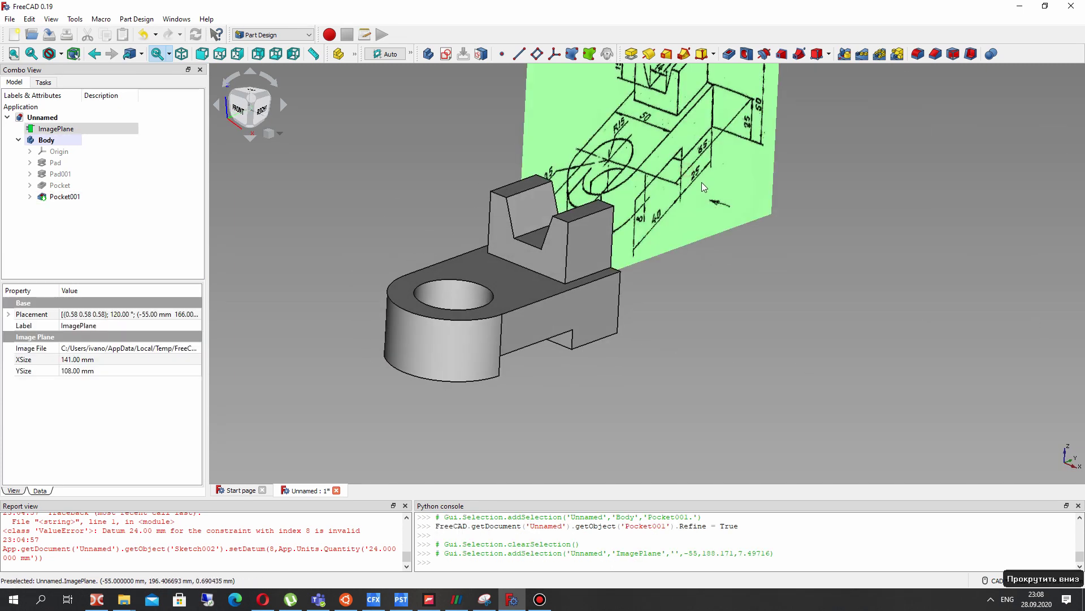
{"action": "scroll", "coordinate": [701, 182], "scroll_direction": "down", "scroll_amount": 2}
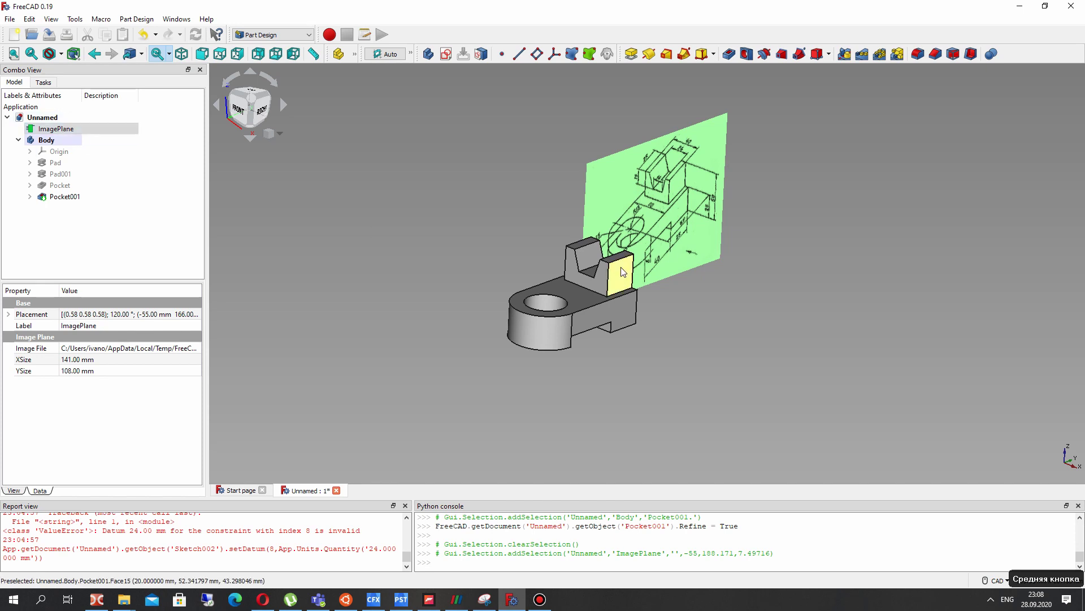
{"action": "right_click", "coordinate": [67, 128]}
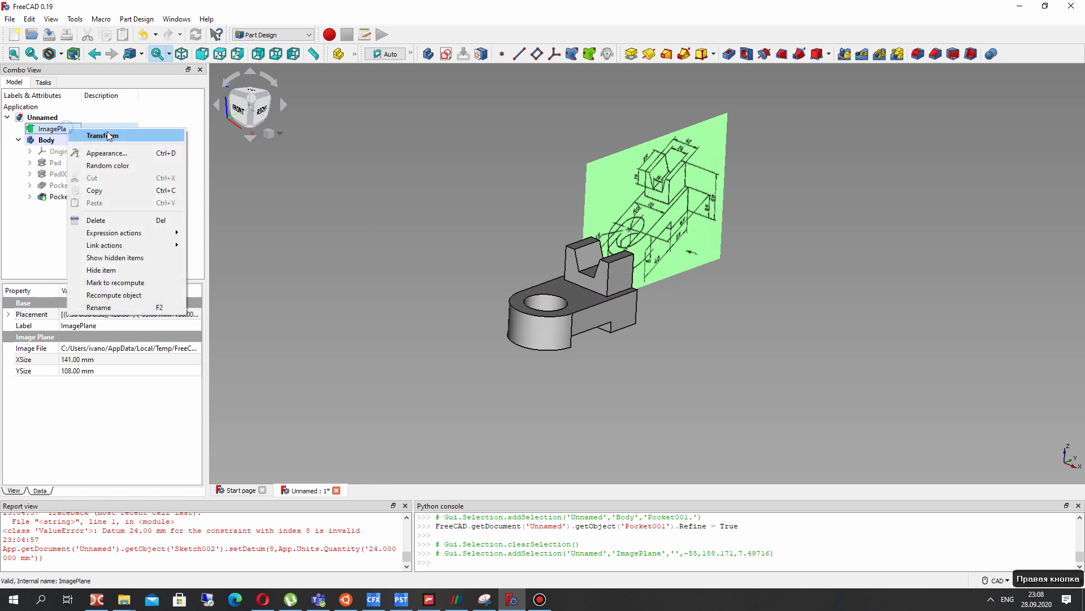
{"action": "left_click", "coordinate": [103, 136]}
{"action": "left_click_drag", "start_coordinate": [738, 215], "coordinate": [655, 240]}
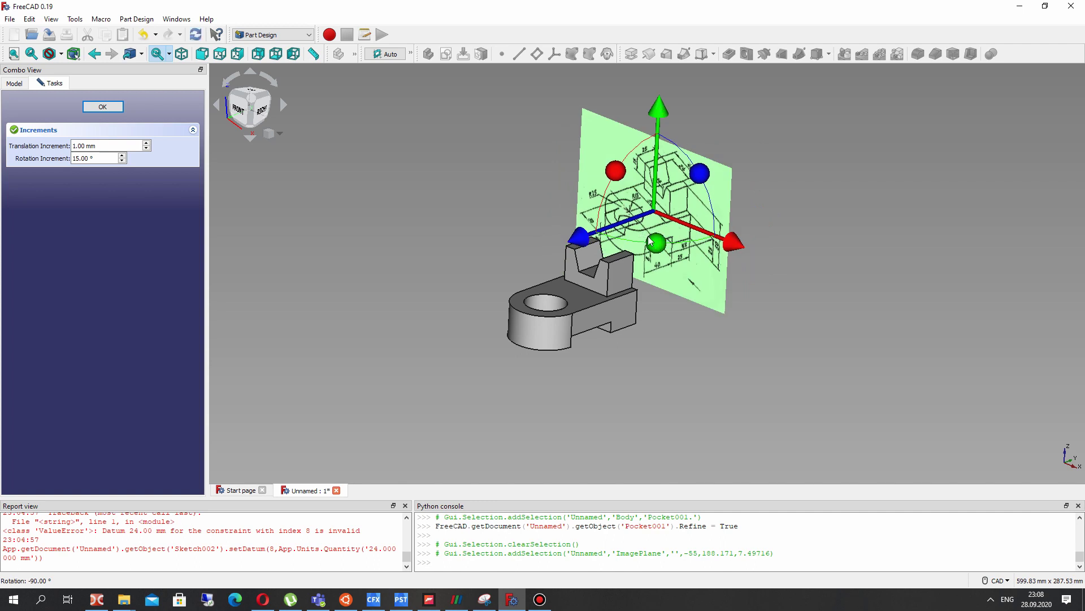
{"action": "left_click_drag", "start_coordinate": [619, 179], "coordinate": [720, 127]}
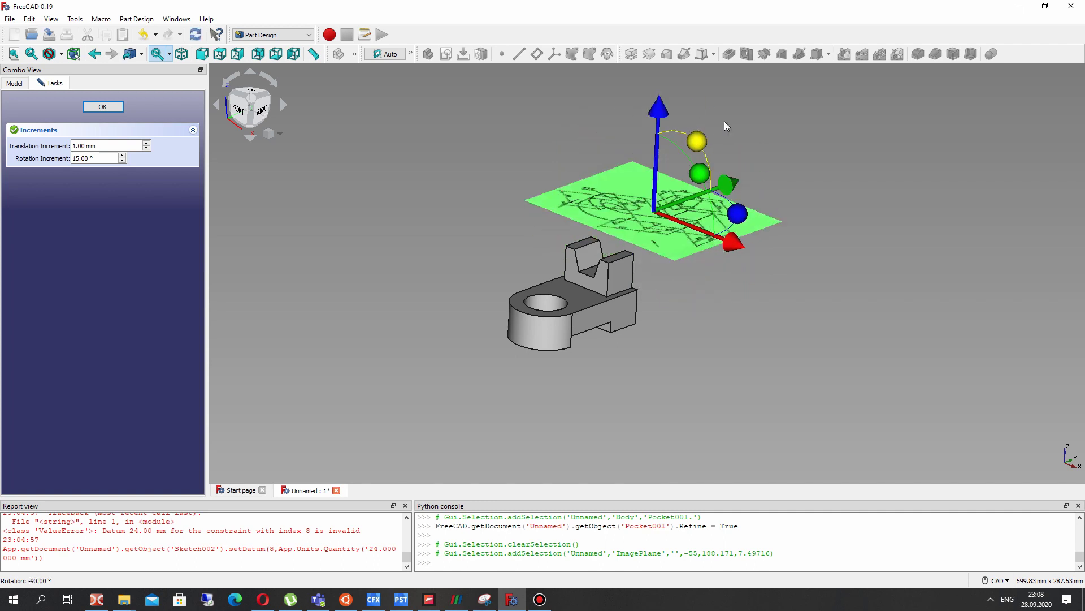
- Move the flat reference image down 53 mm and 25 mm towards the bracket along its green axis, and finish the transform
{"action": "middle_click_drag", "start_coordinate": [639, 244], "coordinate": [644, 222]}
{"action": "left_click_drag", "start_coordinate": [680, 107], "coordinate": [688, 175]}
{"action": "middle_click_drag", "start_coordinate": [511, 265], "coordinate": [670, 321]}
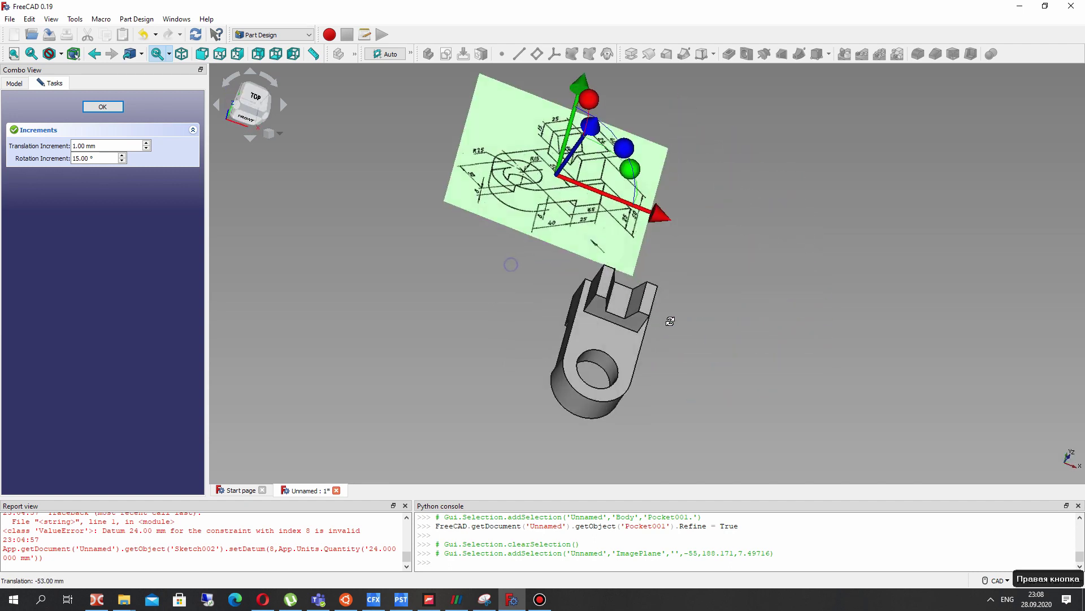
{"action": "right_click_drag", "start_coordinate": [670, 321], "coordinate": [508, 275]}
{"action": "left_click_drag", "start_coordinate": [544, 87], "coordinate": [541, 120]}
{"action": "right_click_drag", "start_coordinate": [524, 271], "coordinate": [503, 283]}
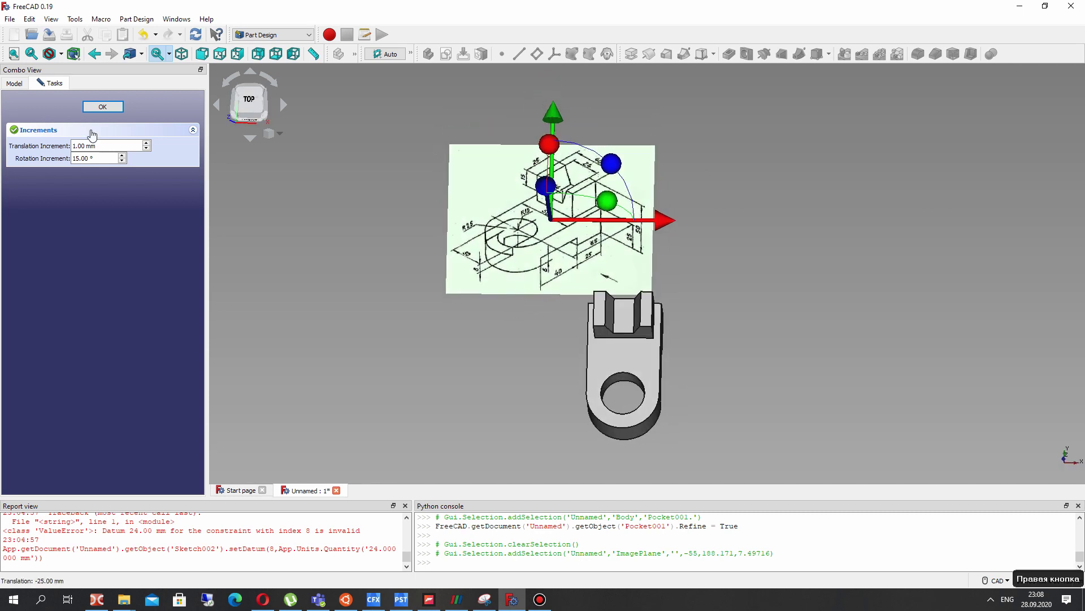
{"action": "left_click", "coordinate": [121, 110]}
- Start a sketch on the base's top face and draw a rectangle about 30 × 36 mm from the horizontal axis past the rounded end
{"action": "left_click", "coordinate": [627, 362]}
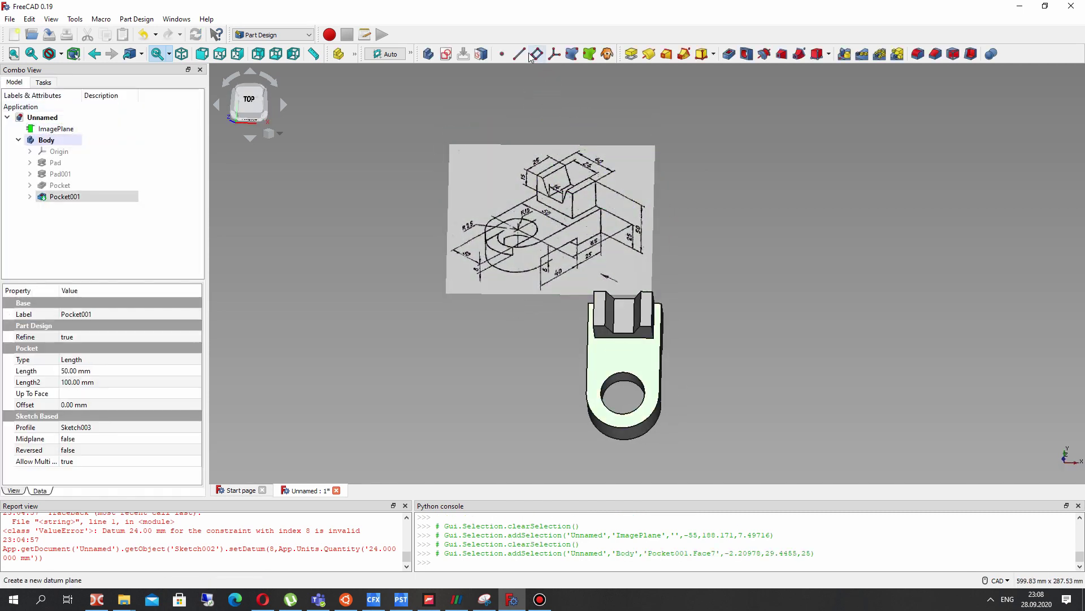
{"action": "left_click", "coordinate": [440, 57]}
{"action": "middle_click_drag", "start_coordinate": [654, 379], "coordinate": [653, 330]}
{"action": "scroll", "coordinate": [655, 333], "scroll_direction": "up", "scroll_amount": 2}
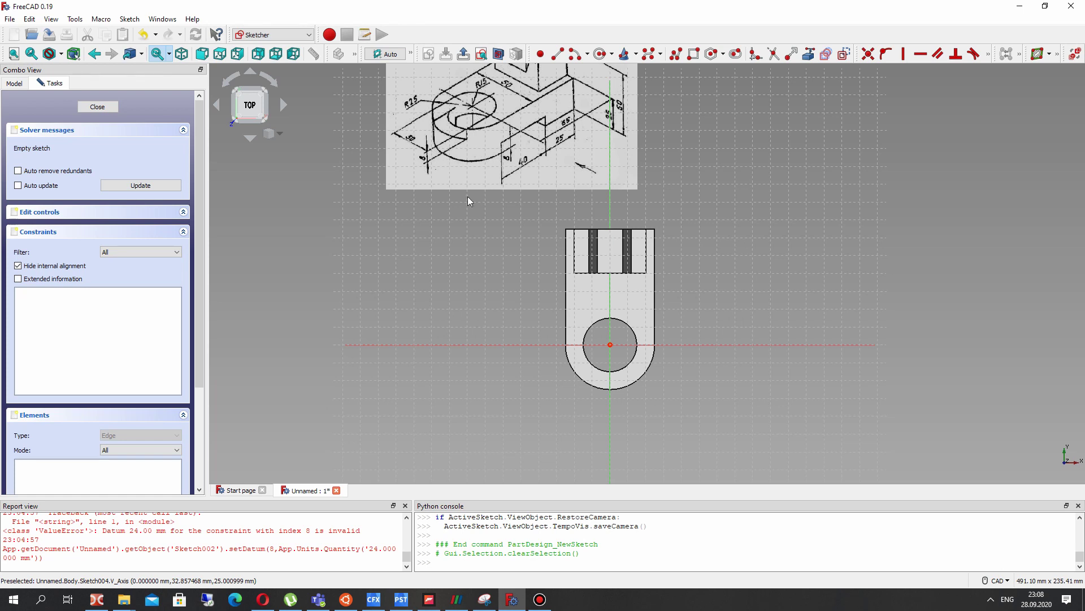
{"action": "scroll", "coordinate": [593, 288], "scroll_direction": "up", "scroll_amount": 2}
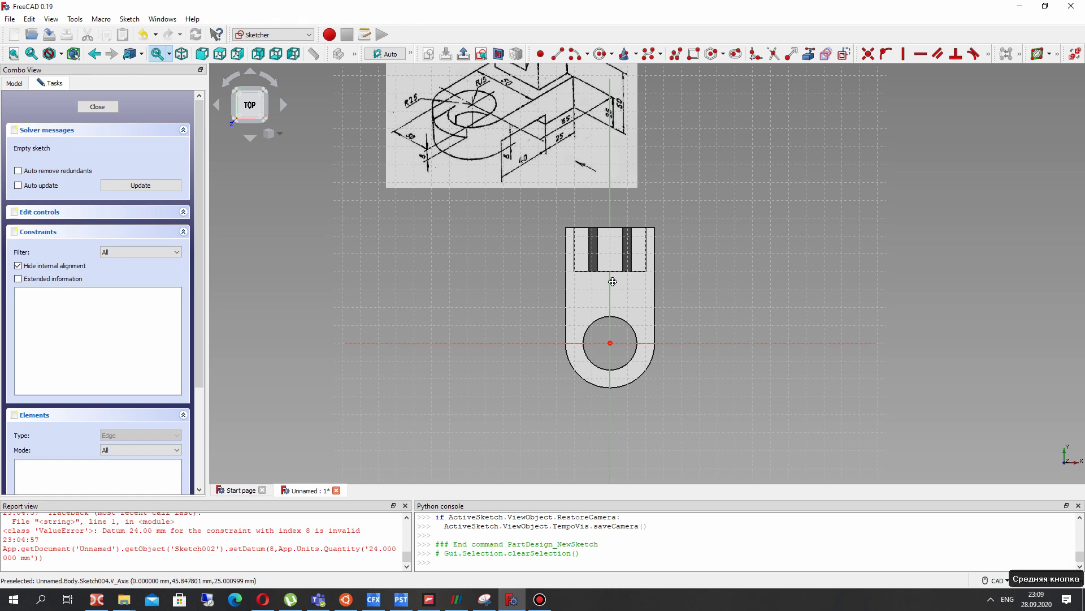
{"action": "left_click", "coordinate": [823, 54]}
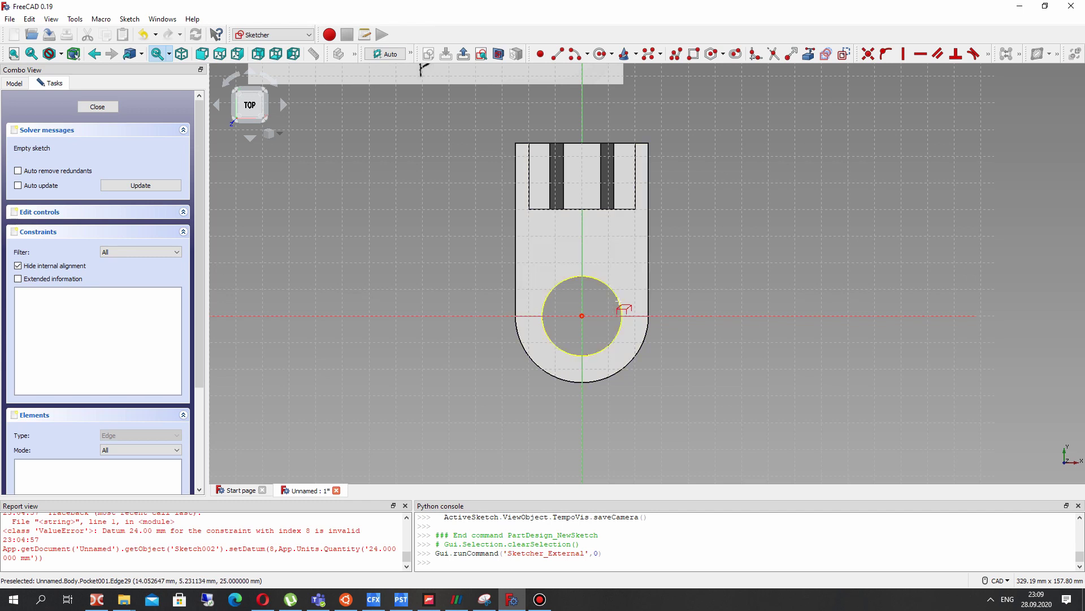
{"action": "left_click", "coordinate": [695, 54]}
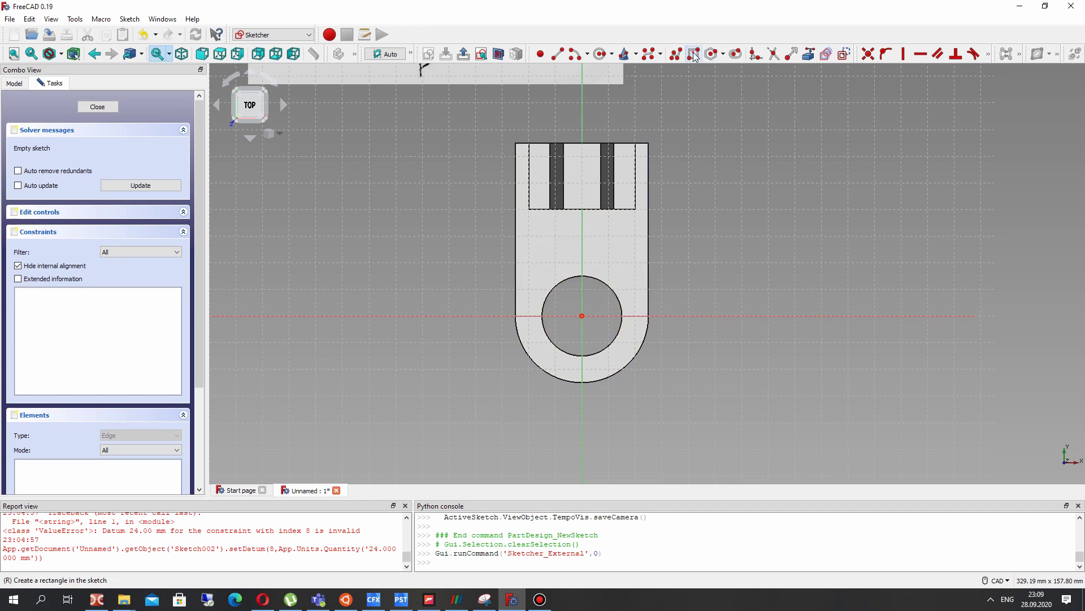
{"action": "left_click", "coordinate": [541, 314]}
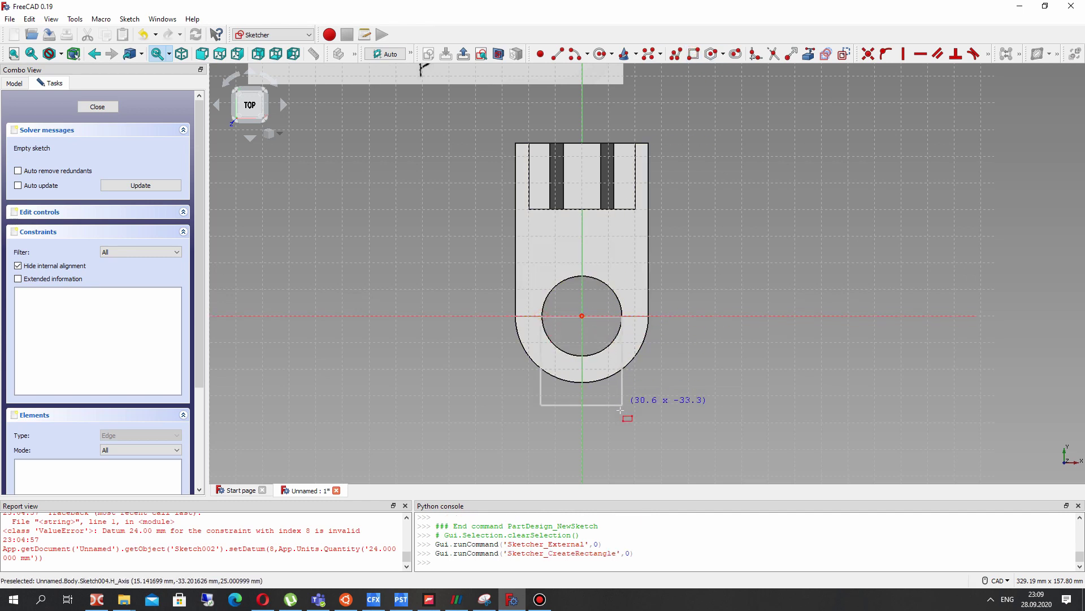
{"action": "left_click", "coordinate": [620, 411]}
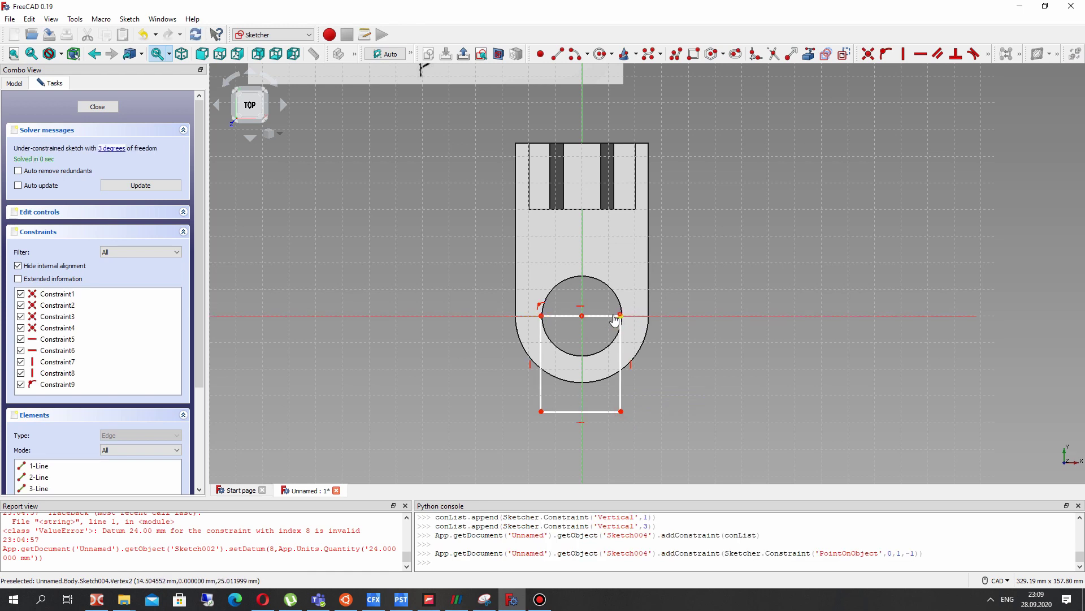
- Narrow the rectangle and constrain its top edge to a horizontal length of 15 mm
{"action": "mouse_move", "coordinate": [616, 318]}
{"action": "left_mouse_down"}
{"action": "mouse_move", "coordinate": [523, 319]}
{"action": "mouse_move", "coordinate": [558, 328]}
{"action": "left_mouse_up"}
{"action": "scroll", "coordinate": [558, 328], "scroll_direction": "up", "scroll_amount": 3}
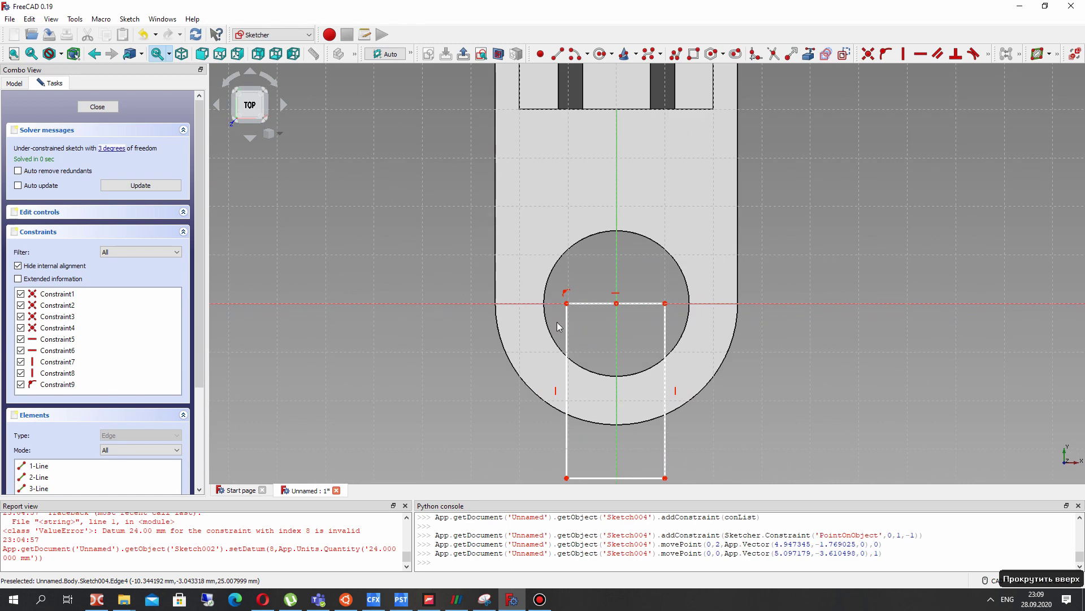
{"action": "left_click", "coordinate": [597, 303]}
{"action": "scroll", "coordinate": [622, 279], "scroll_direction": "down", "scroll_amount": 4}
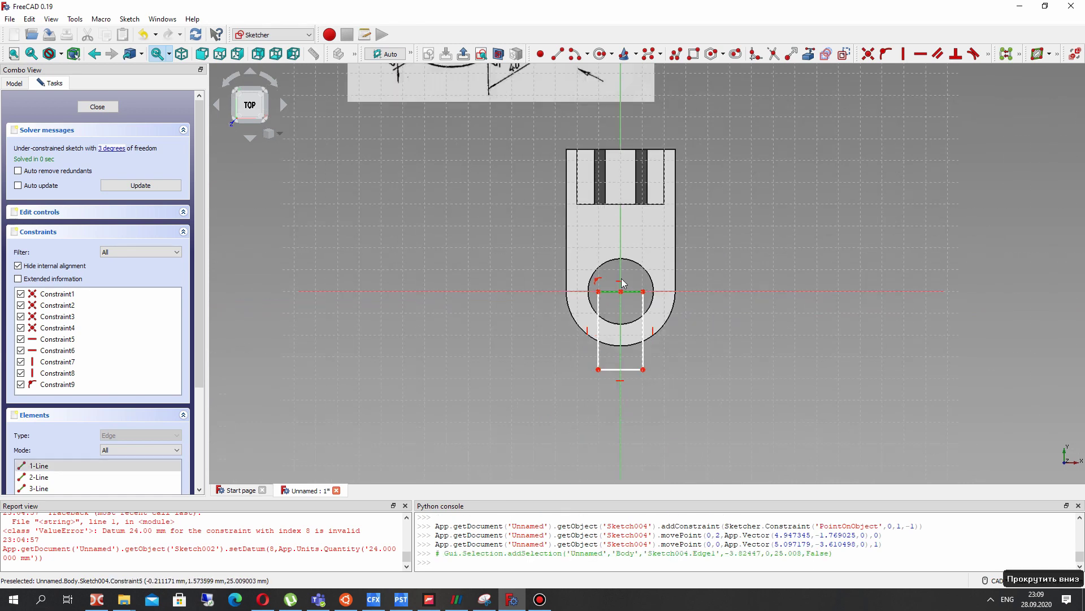
{"action": "mouse_move", "coordinate": [581, 235]}
{"action": "middle_mouse_down"}
{"action": "mouse_move", "coordinate": [588, 310]}
{"action": "mouse_move", "coordinate": [570, 330]}
{"action": "middle_mouse_up"}
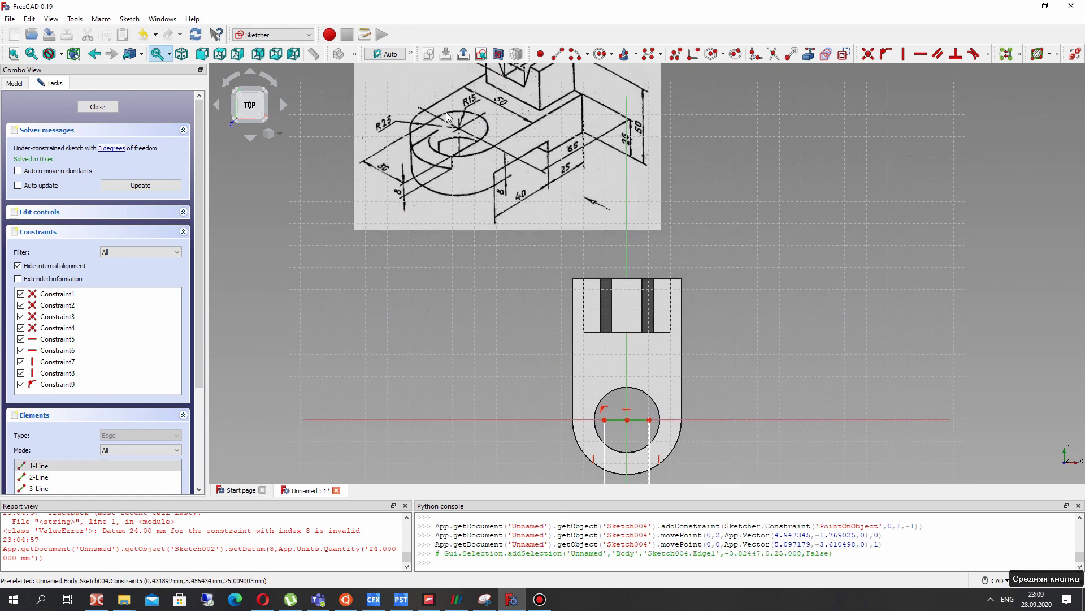
{"action": "middle_click_drag", "start_coordinate": [639, 406], "coordinate": [611, 310]}
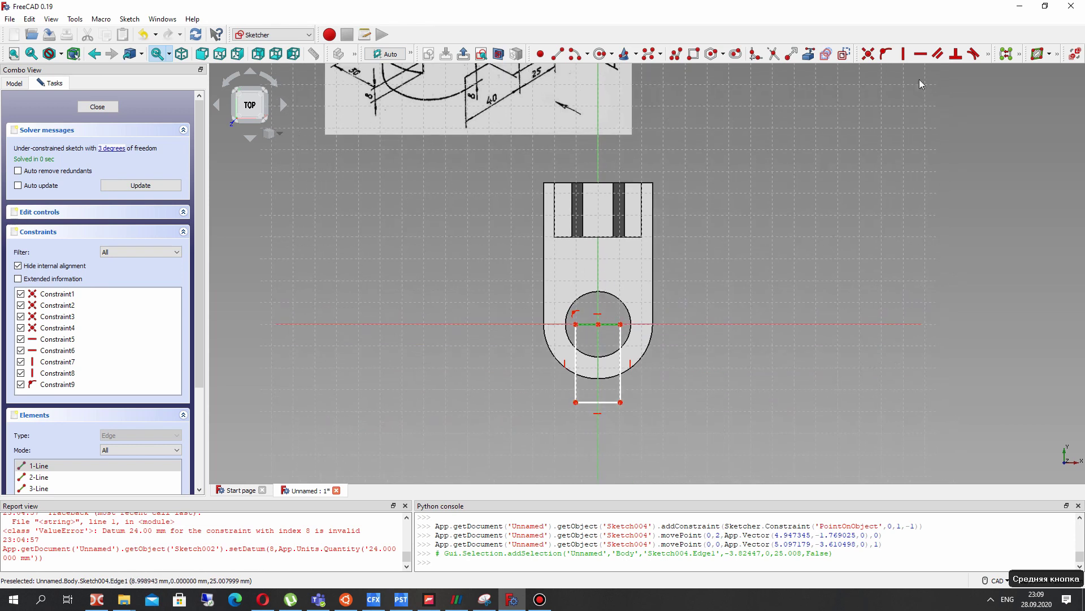
{"action": "left_click", "coordinate": [987, 55]}
{"action": "left_click", "coordinate": [938, 73]}
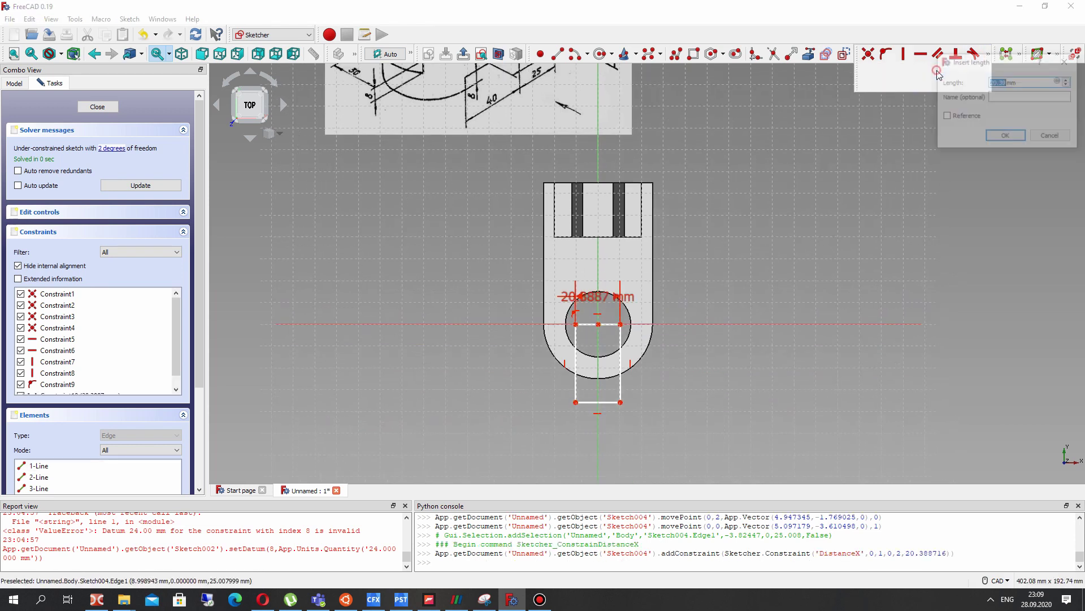
{"action": "type", "text": "15"}
{"action": "key", "text": "Return"}
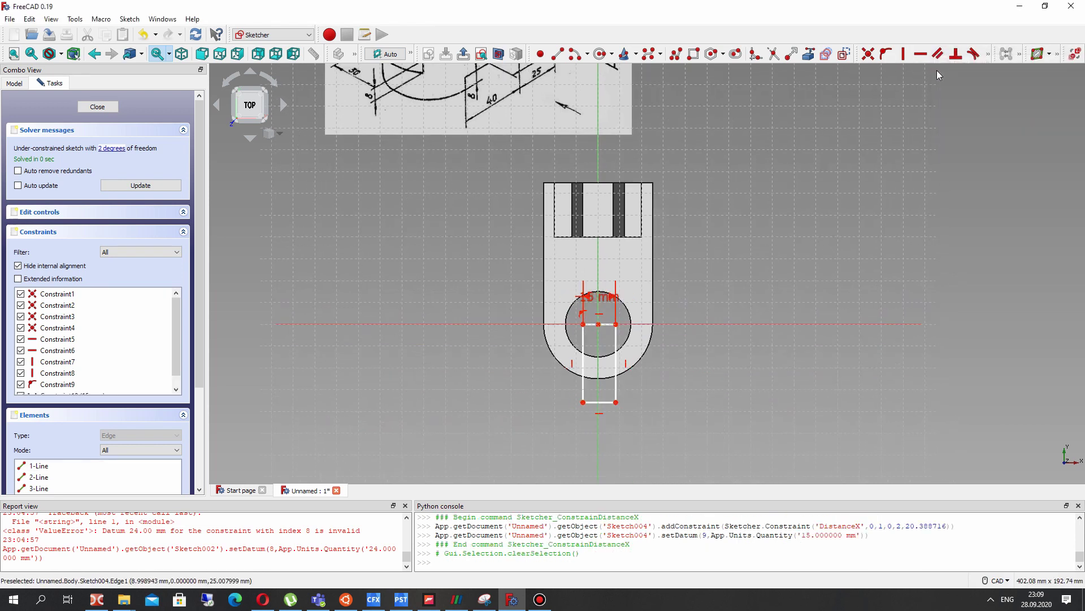
- Set the rectangle's width dimension to 30 mm
{"action": "scroll", "coordinate": [587, 323], "scroll_direction": "up", "scroll_amount": 1}
{"action": "double_click", "coordinate": [591, 290]}
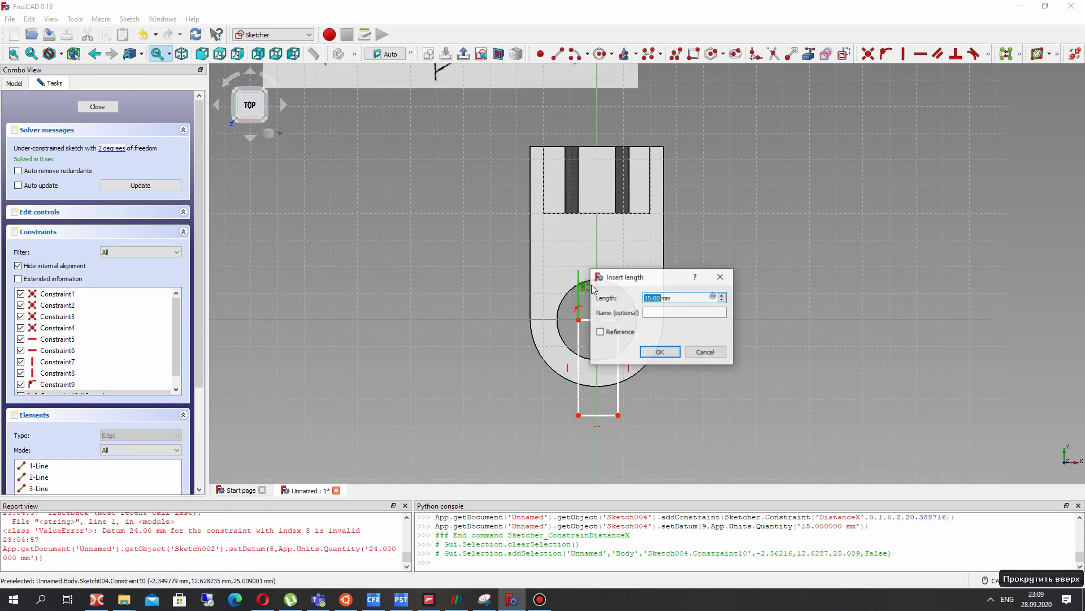
{"action": "type", "text": "30"}
{"action": "key", "text": "Return"}
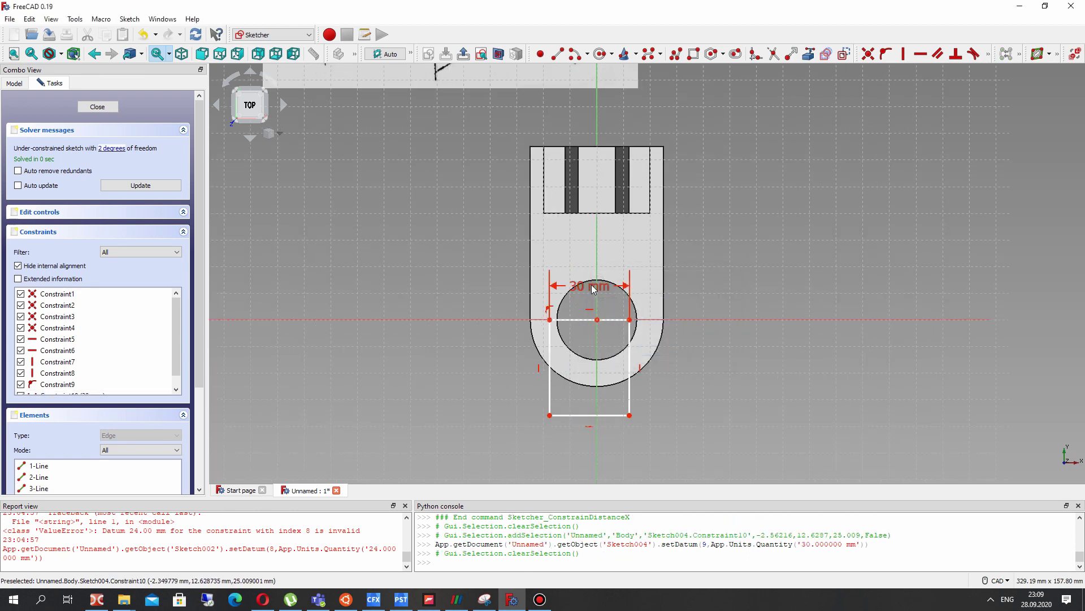
- Constrain the horizontal distance from the origin to the rectangle's top-right corner to 15 mm
{"action": "left_click", "coordinate": [628, 320]}
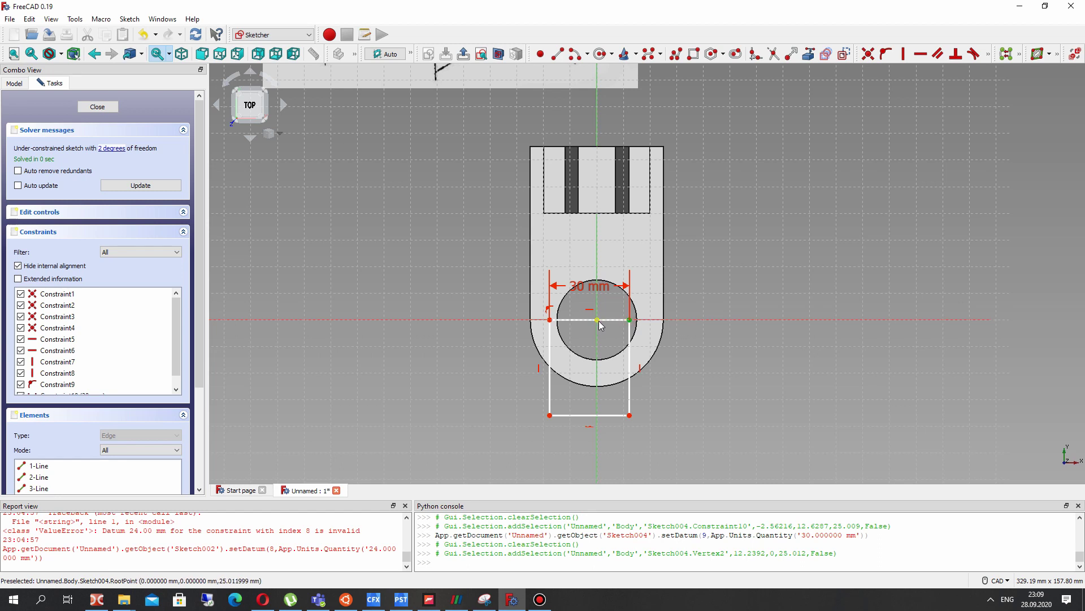
{"action": "left_click", "coordinate": [599, 322]}
{"action": "left_click", "coordinate": [988, 54]}
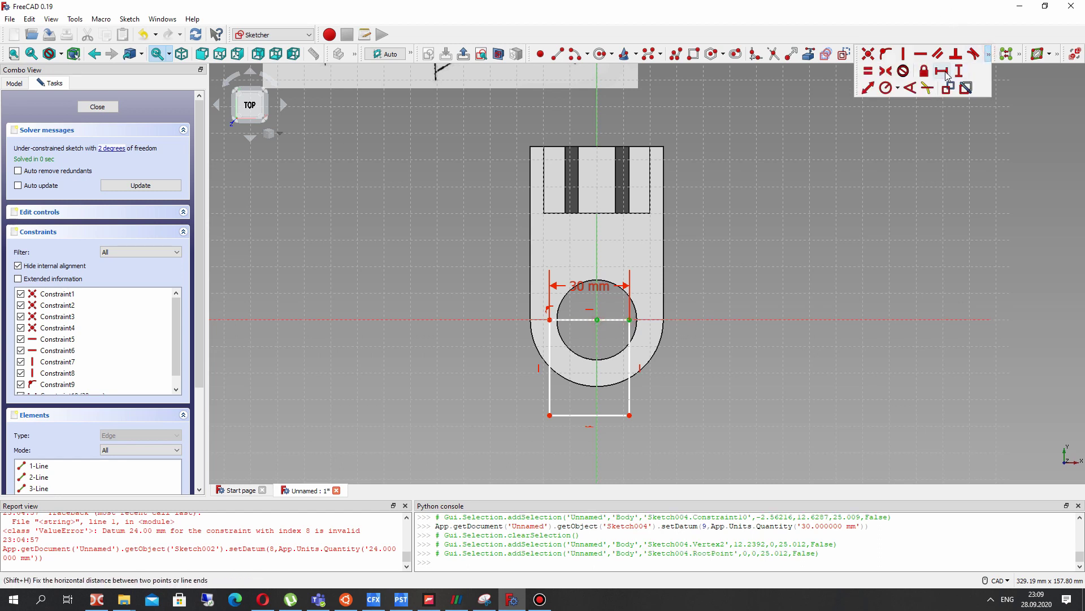
{"action": "left_click", "coordinate": [945, 71]}
{"action": "type", "text": "15"}
{"action": "key", "text": "Return"}
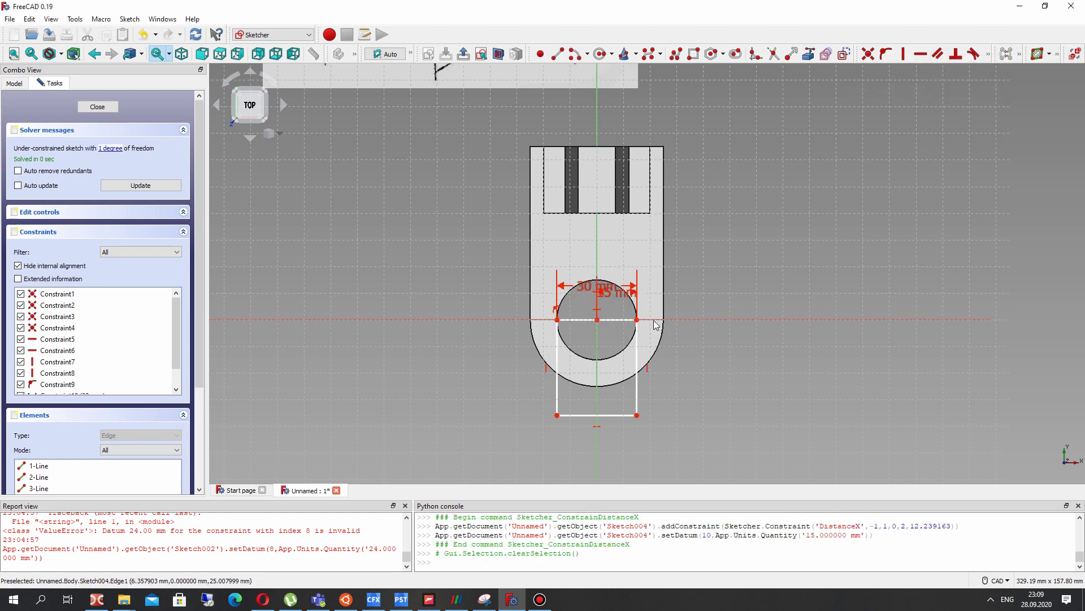
- Finish the sketch and cut the rectangle 8 mm deep as a pocket across the front of the ring
{"action": "right_click_drag", "start_coordinate": [554, 371], "coordinate": [479, 295]}
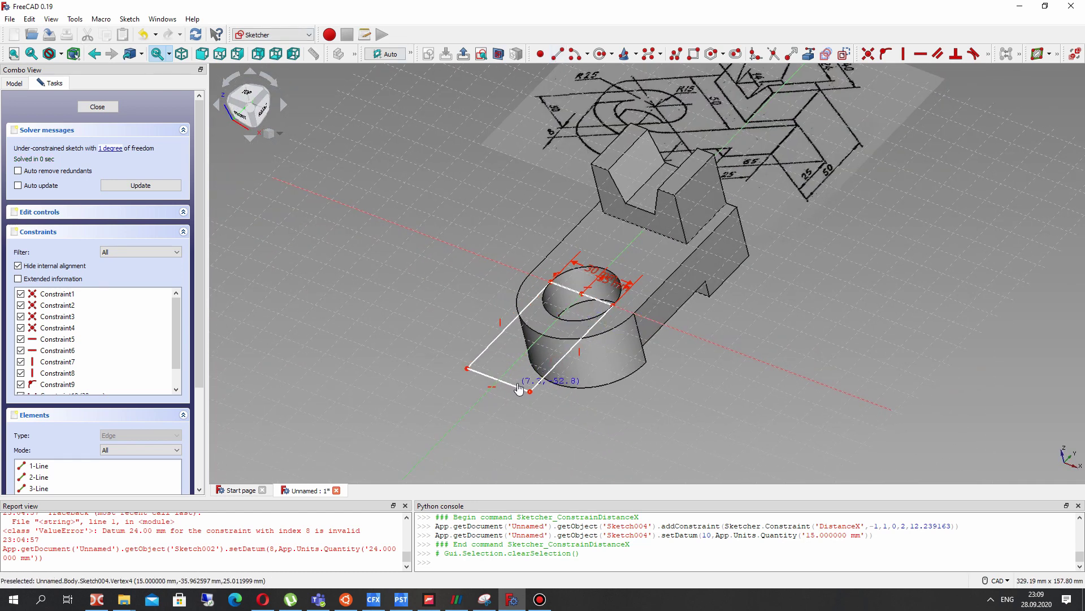
{"action": "left_click_drag", "start_coordinate": [519, 388], "coordinate": [526, 380]}
{"action": "left_click", "coordinate": [101, 108]}
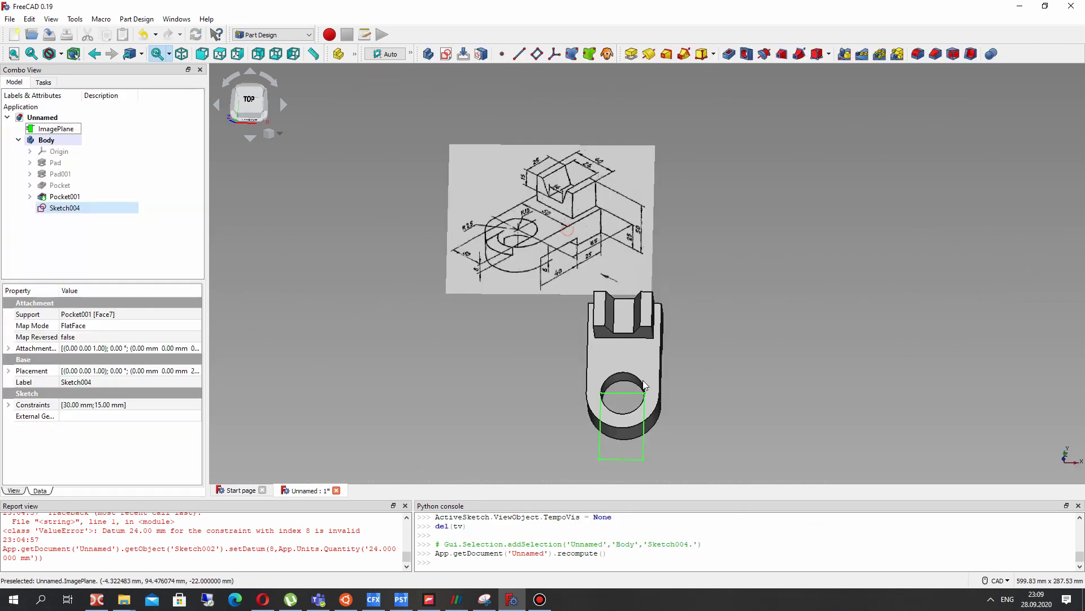
{"action": "mouse_move", "coordinate": [599, 408]}
{"action": "right_mouse_down"}
{"action": "mouse_move", "coordinate": [342, 325]}
{"action": "mouse_move", "coordinate": [386, 325]}
{"action": "right_mouse_up"}
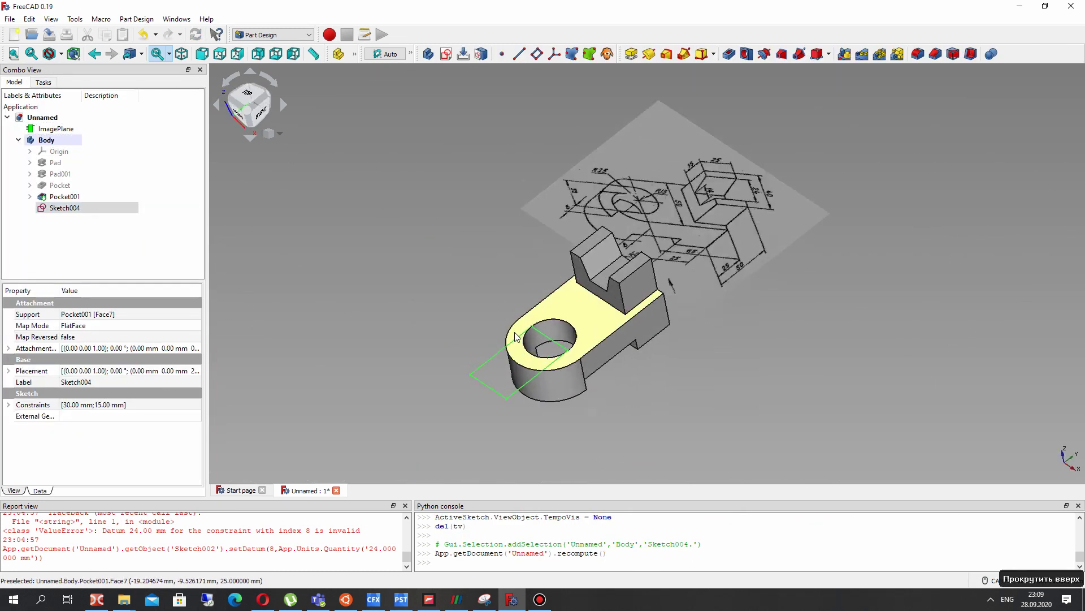
{"action": "scroll", "coordinate": [509, 350], "scroll_direction": "up", "scroll_amount": 2}
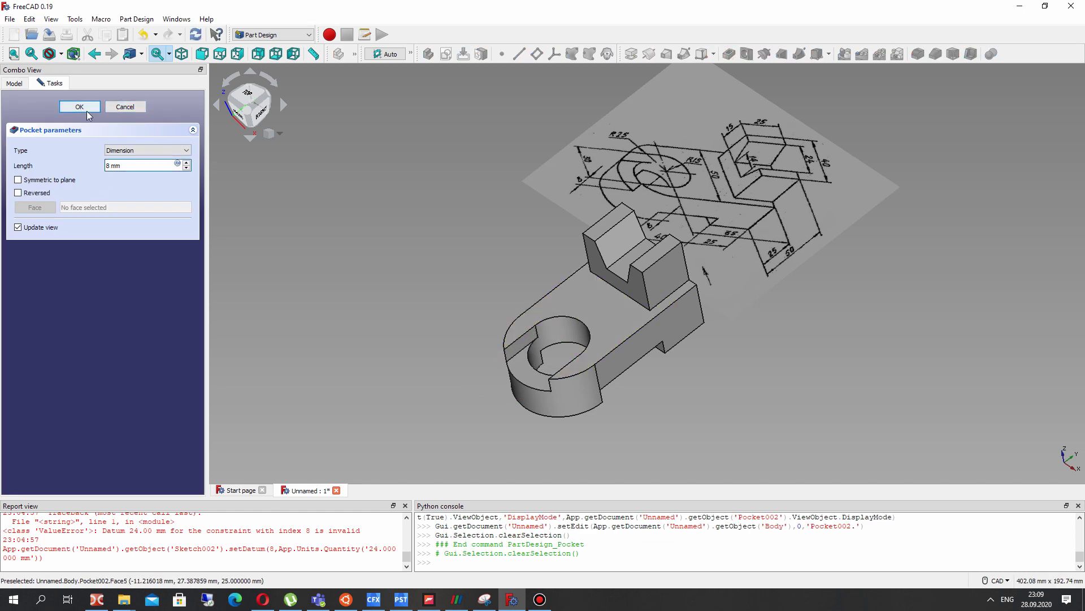
{"action": "left_click", "coordinate": [86, 110]}
{"action": "right_click_drag", "start_coordinate": [543, 322], "coordinate": [378, 252]}
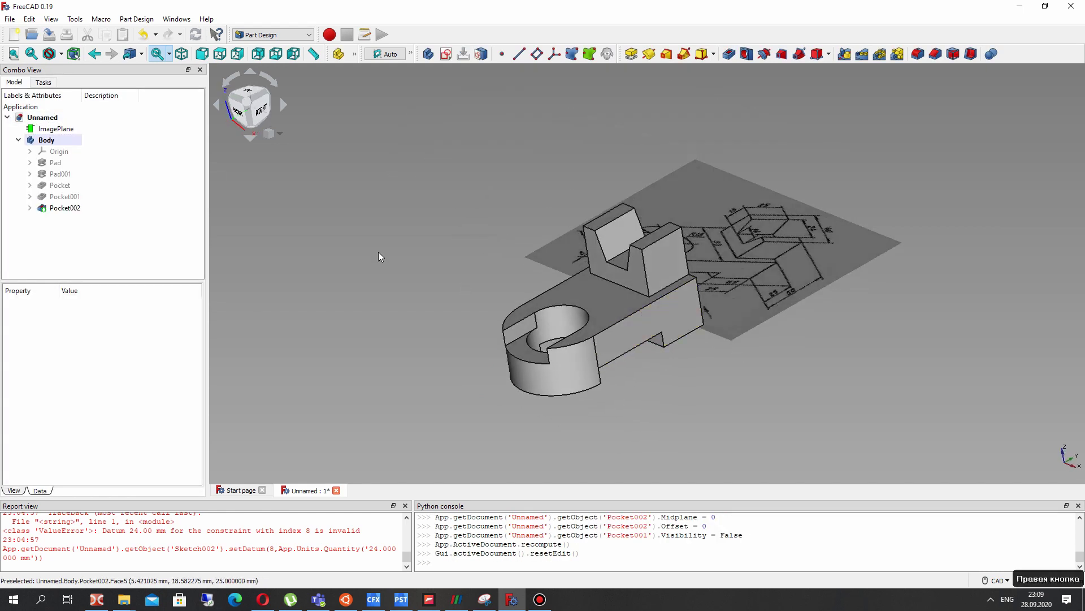
- Set the 8 mm deep front pocket's Refine property to true
{"action": "left_click", "coordinate": [57, 208]}
{"action": "left_click", "coordinate": [78, 337]}
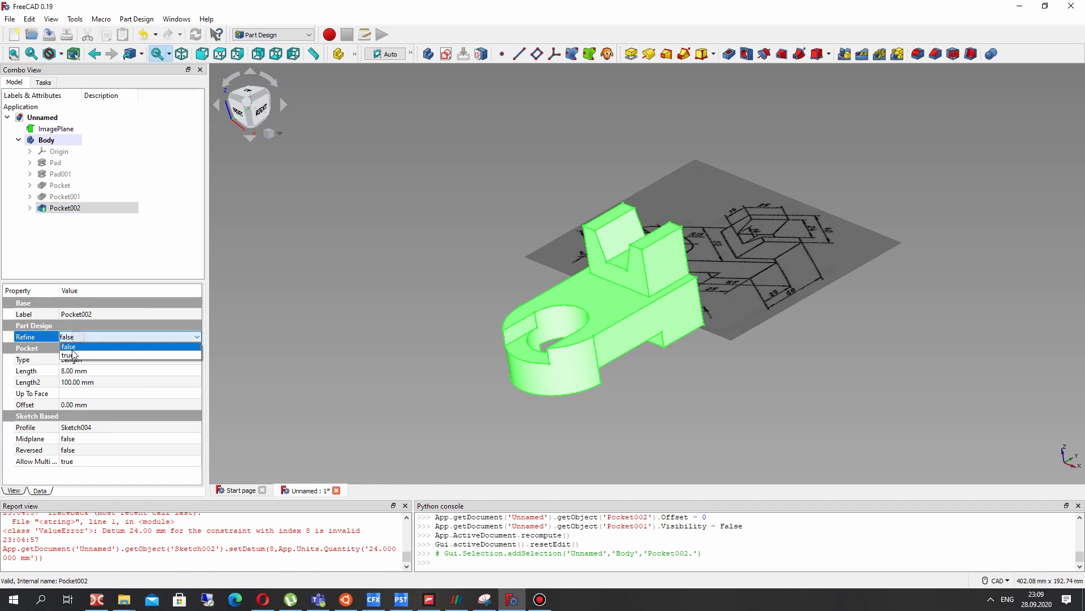
{"action": "left_click", "coordinate": [79, 353]}
{"action": "left_click", "coordinate": [444, 292]}
- Delete the reference image plane from the document and inspect the finished bracket
{"action": "right_click_drag", "start_coordinate": [471, 331], "coordinate": [430, 327]}
{"action": "right_click", "coordinate": [59, 132]}
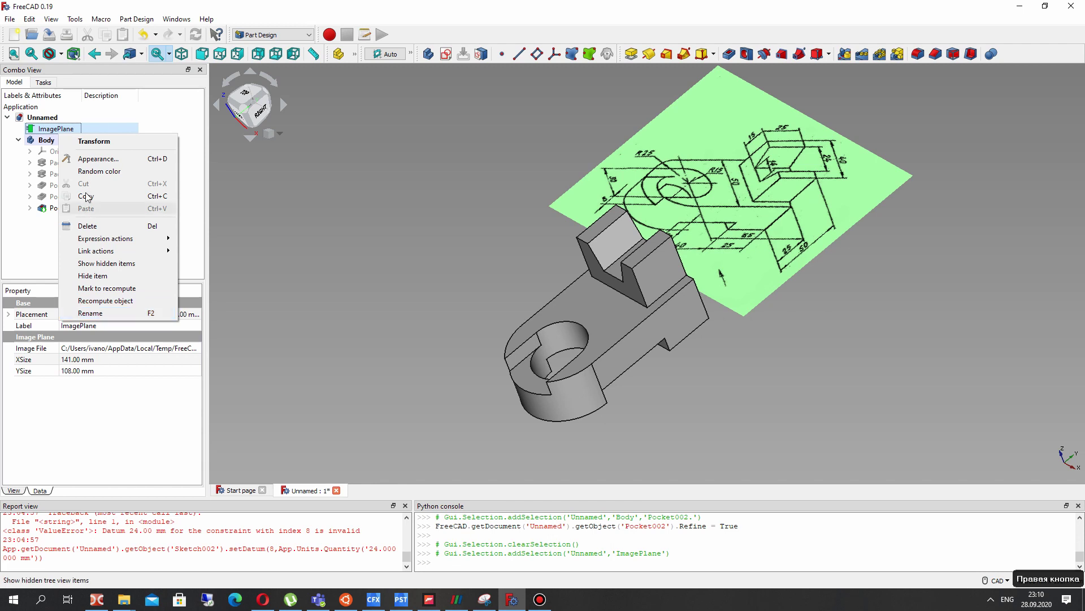
{"action": "left_click", "coordinate": [90, 229]}
{"action": "middle_click_drag", "start_coordinate": [581, 263], "coordinate": [506, 299]}
{"action": "scroll", "coordinate": [577, 251], "scroll_direction": "up", "scroll_amount": 2}
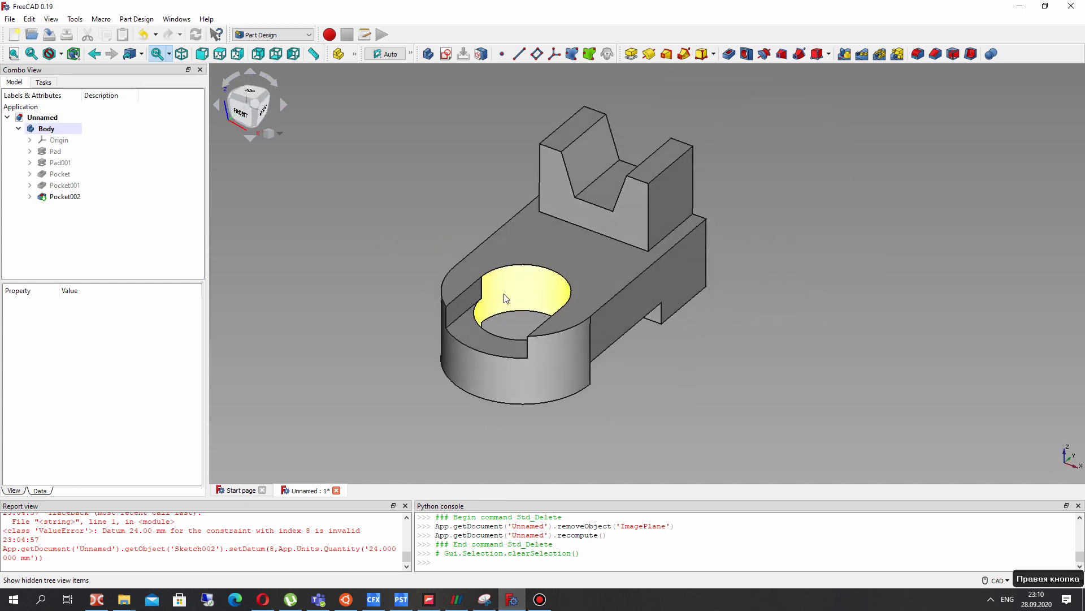
{"action": "middle_click_drag", "start_coordinate": [347, 215], "coordinate": [507, 228]}
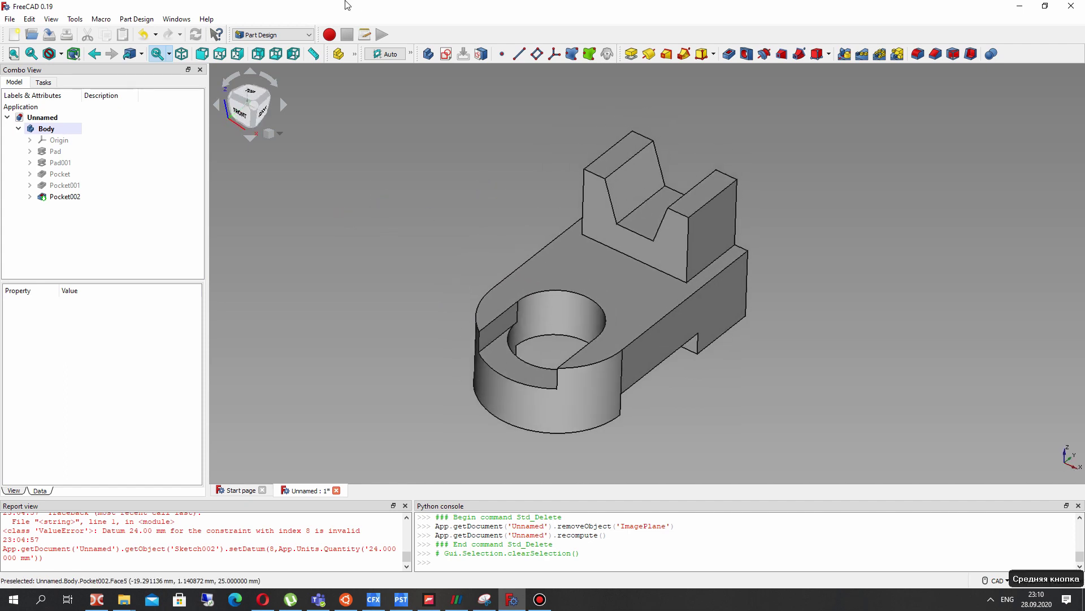